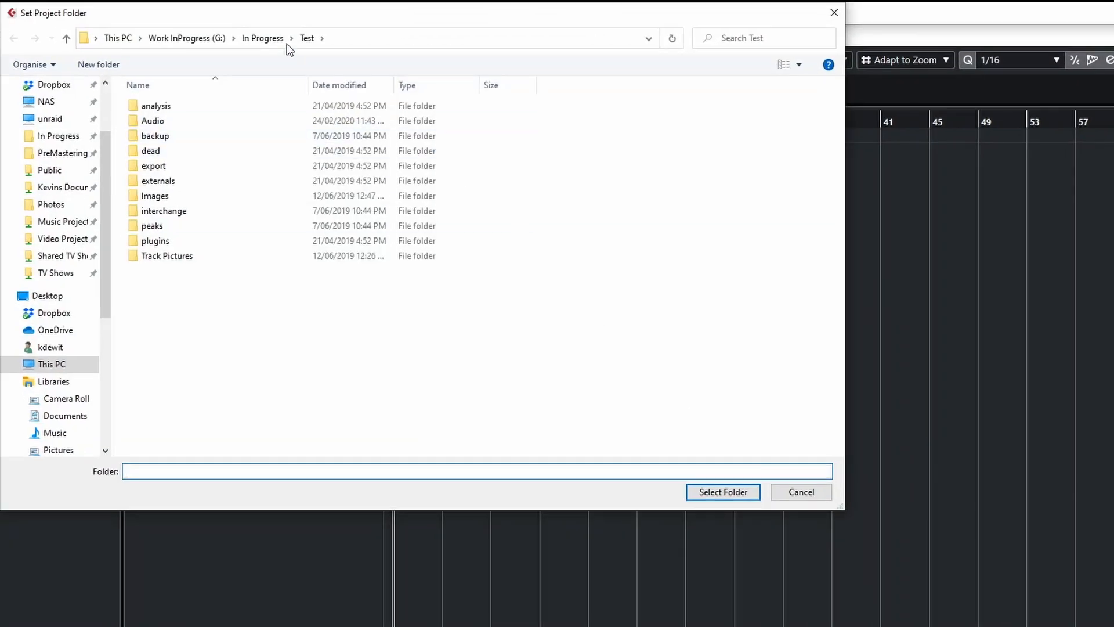
Create a new folder named Home Music Studio Song inside In Progress and set it as the project folder.
{"action": "left_click", "coordinate": [265, 38]}
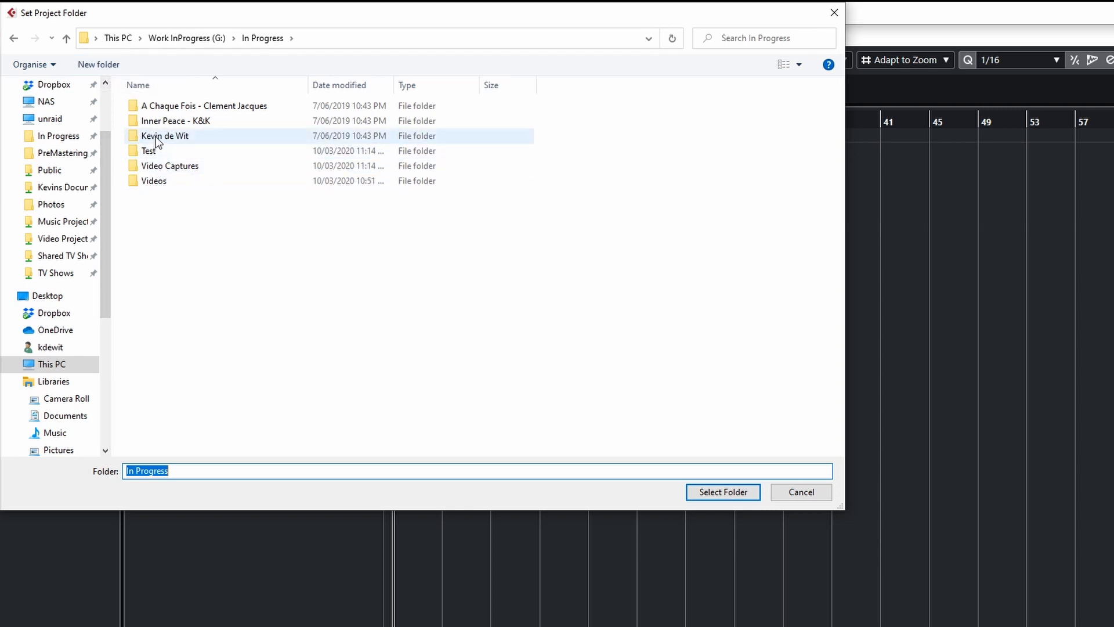
{"action": "left_click", "coordinate": [100, 64]}
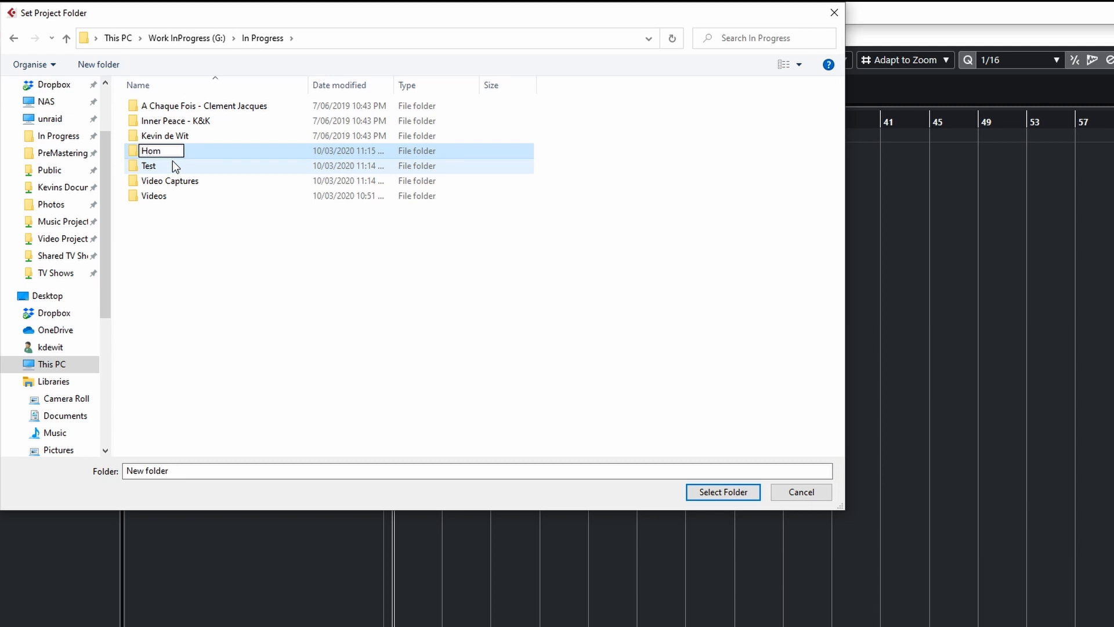
{"action": "type", "text": "Home Music Studio Song"}
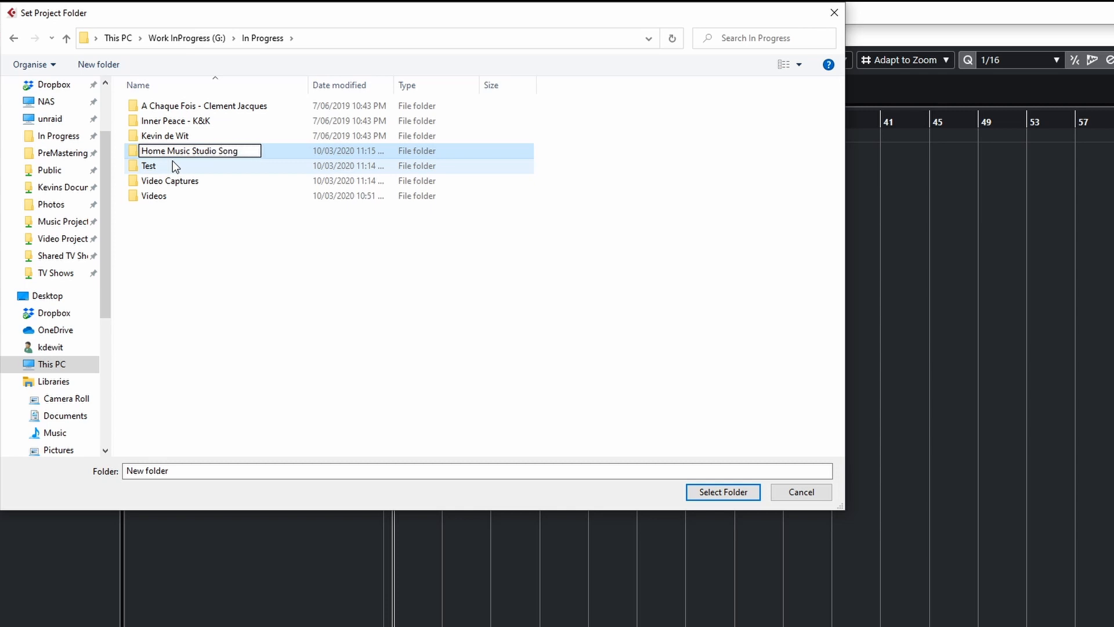
{"action": "key", "text": "Return"}
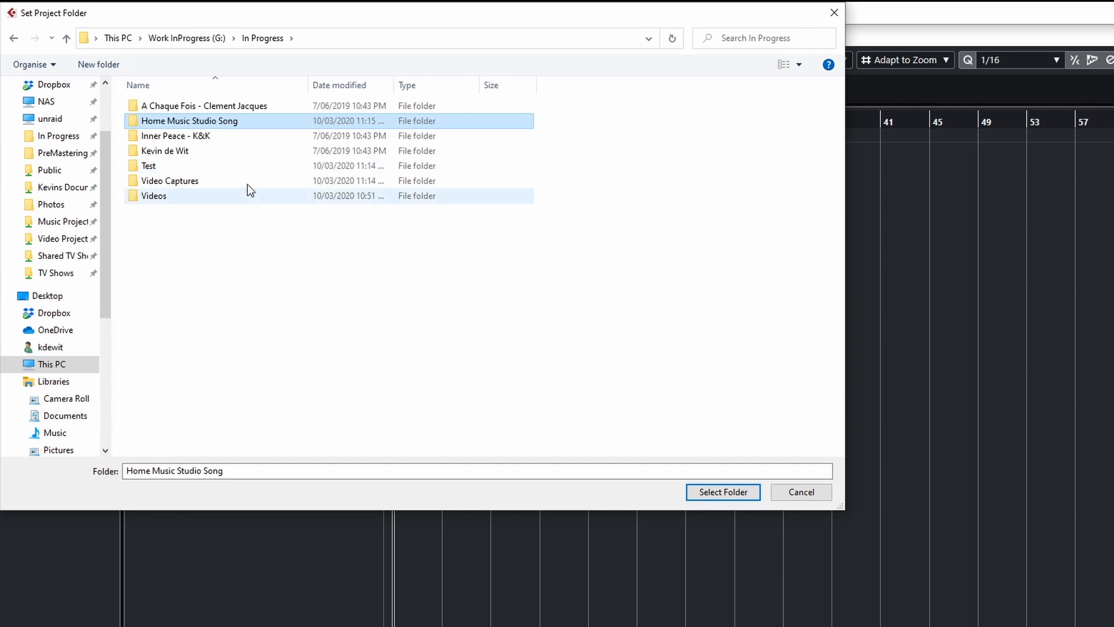
{"action": "double_click", "coordinate": [213, 124]}
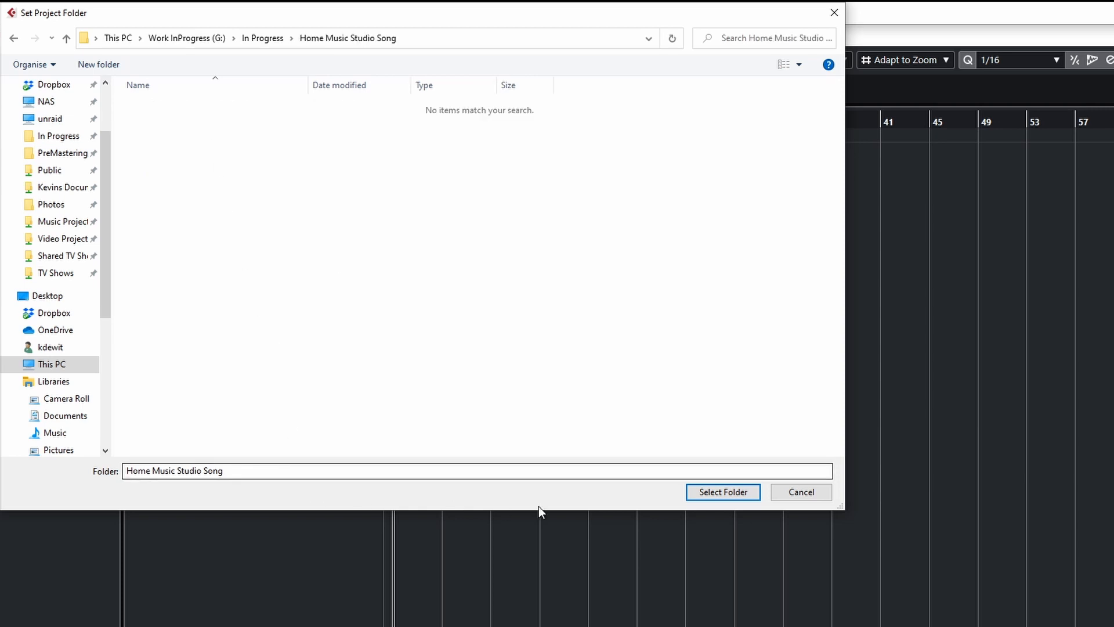
{"action": "left_click", "coordinate": [718, 492]}
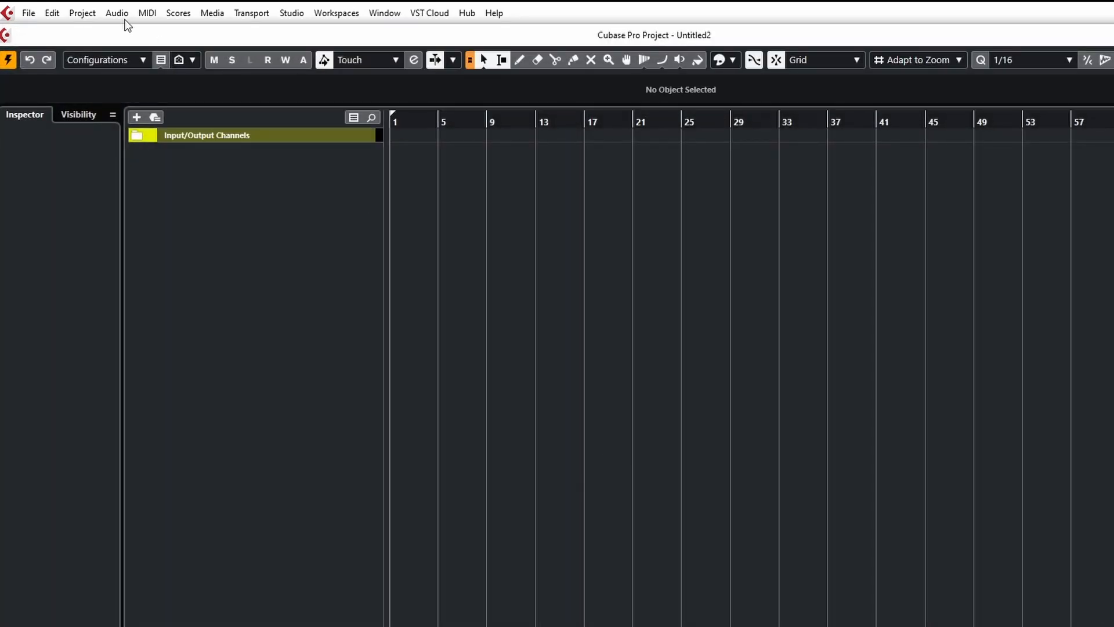
Save the project as Home Music Studio Song in the new project folder.
{"action": "left_click", "coordinate": [29, 13]}
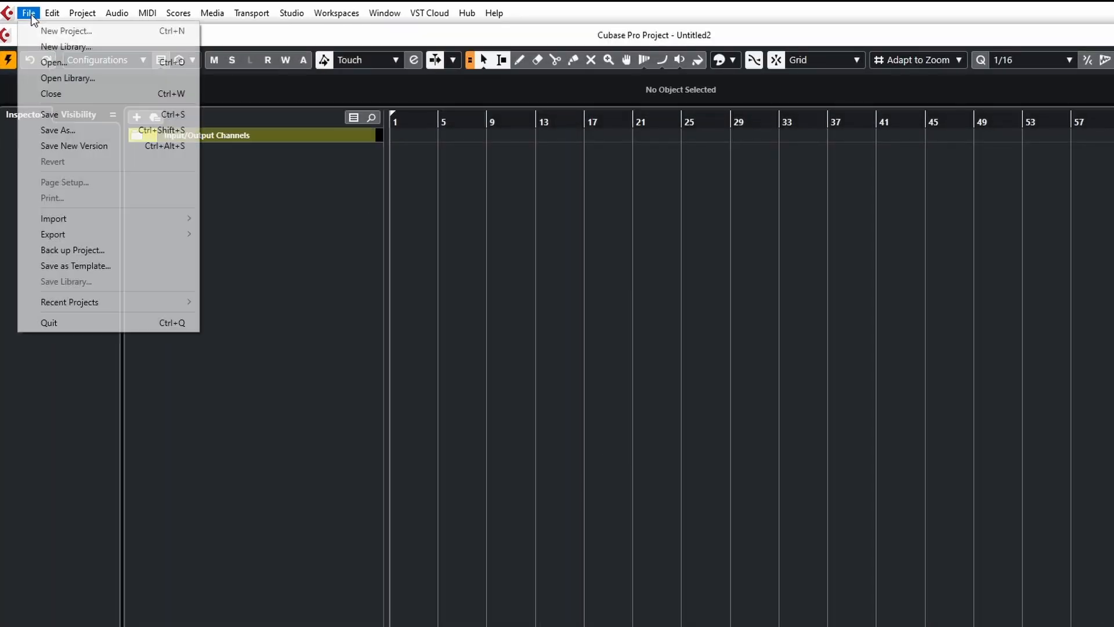
{"action": "left_click", "coordinate": [67, 131]}
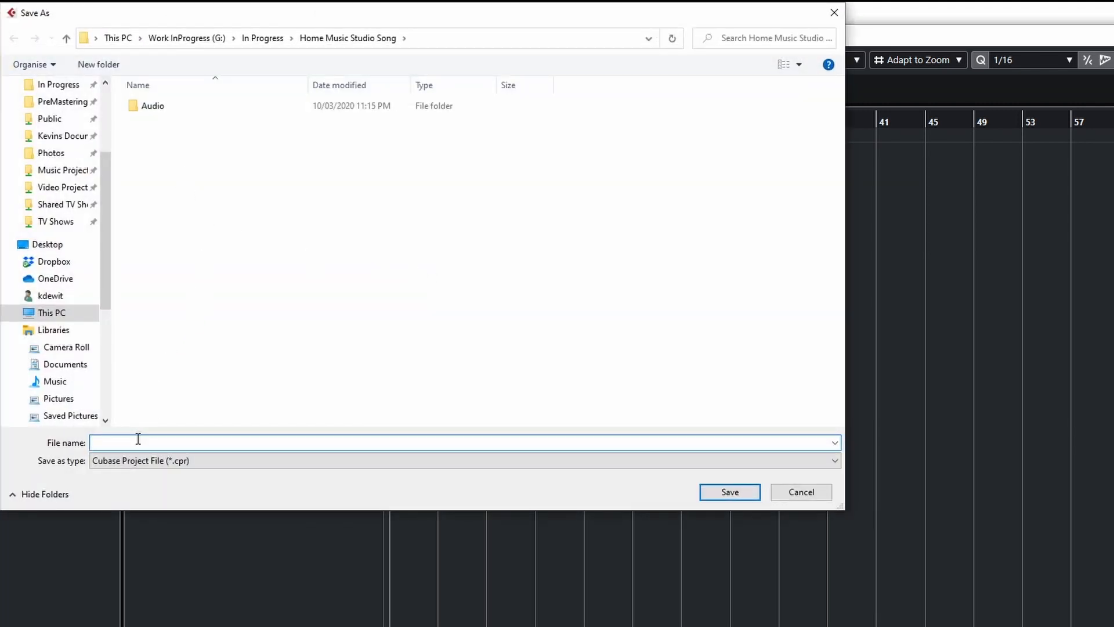
{"action": "type", "text": "Home Music Studio Song"}
{"action": "left_click", "coordinate": [730, 491]}
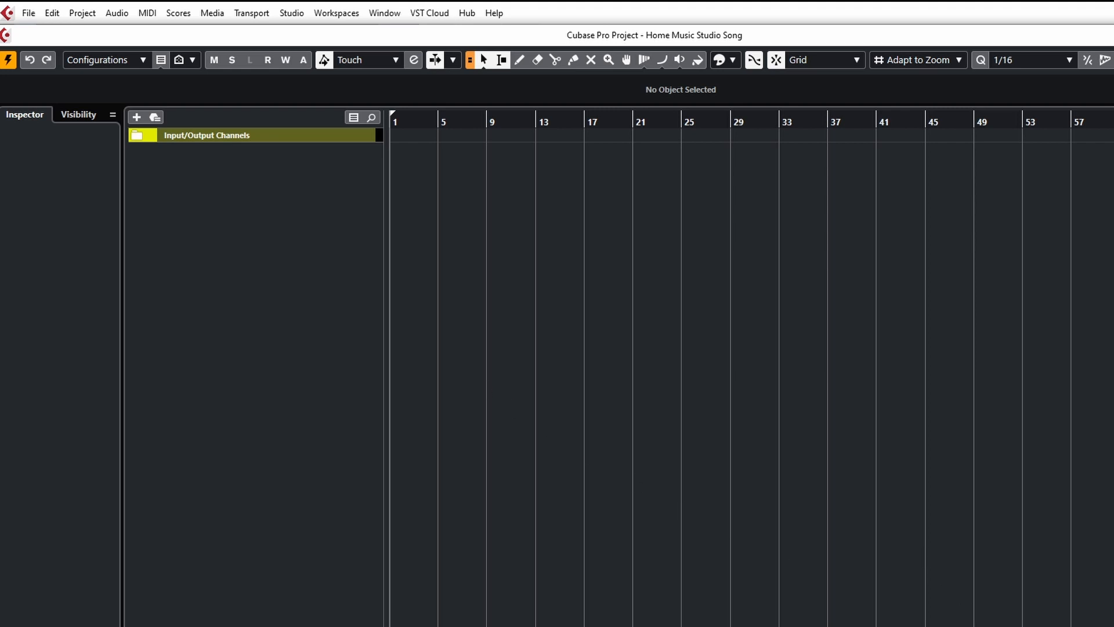
Show the transport bar, set the project tempo to 60, and close the transport bar.
{"action": "key", "text": "F2"}
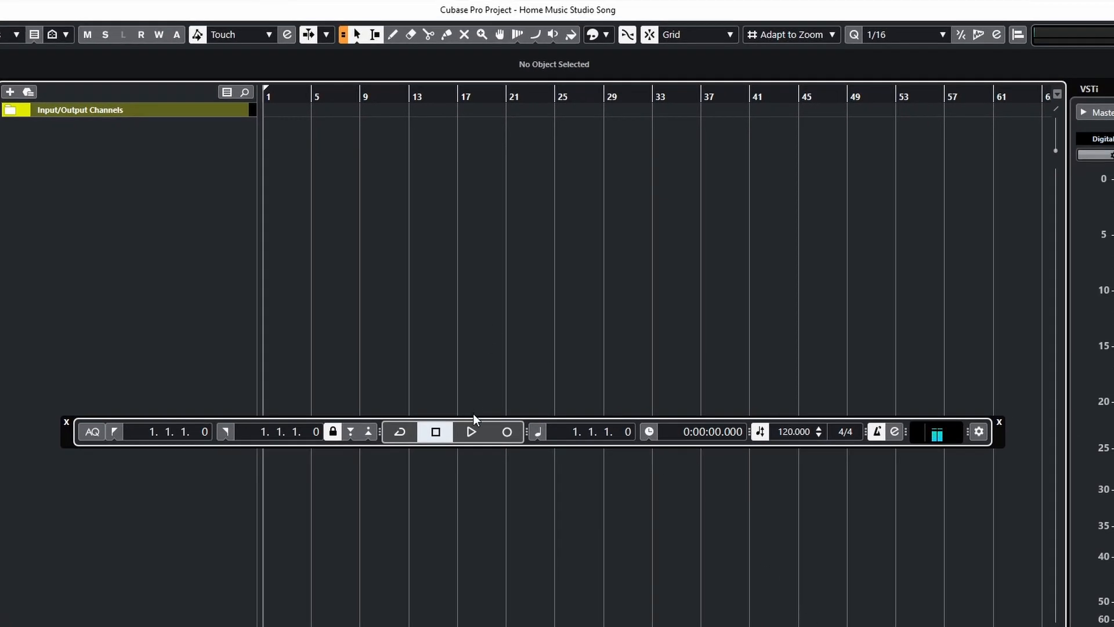
{"action": "double_click", "coordinate": [788, 434]}
{"action": "type", "text": "60"}
{"action": "key", "text": "Return"}
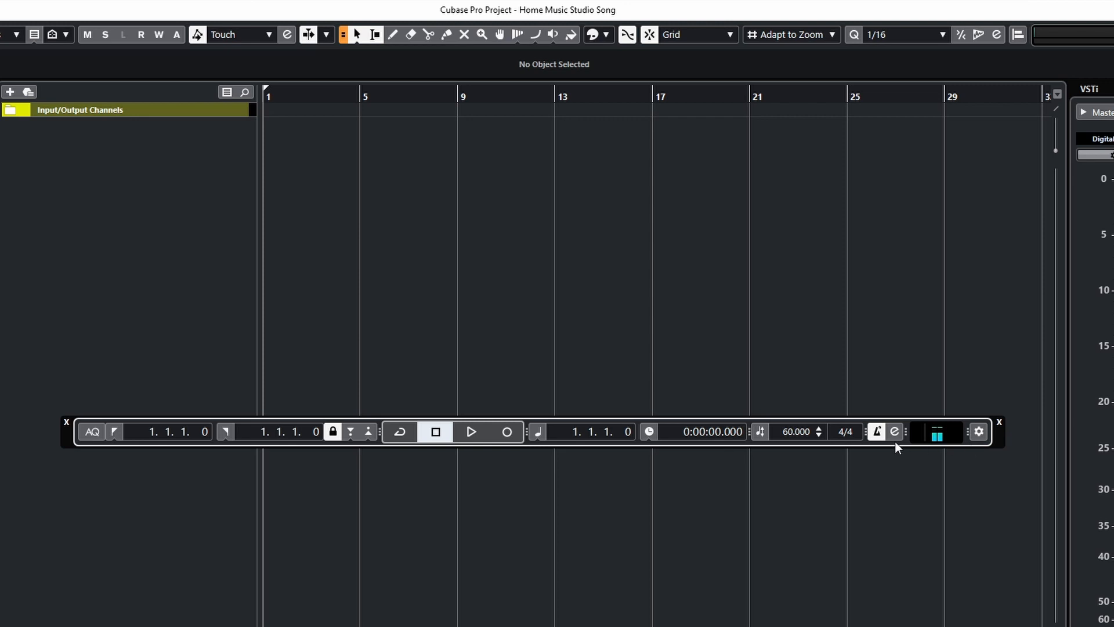
{"action": "left_click", "coordinate": [999, 422]}
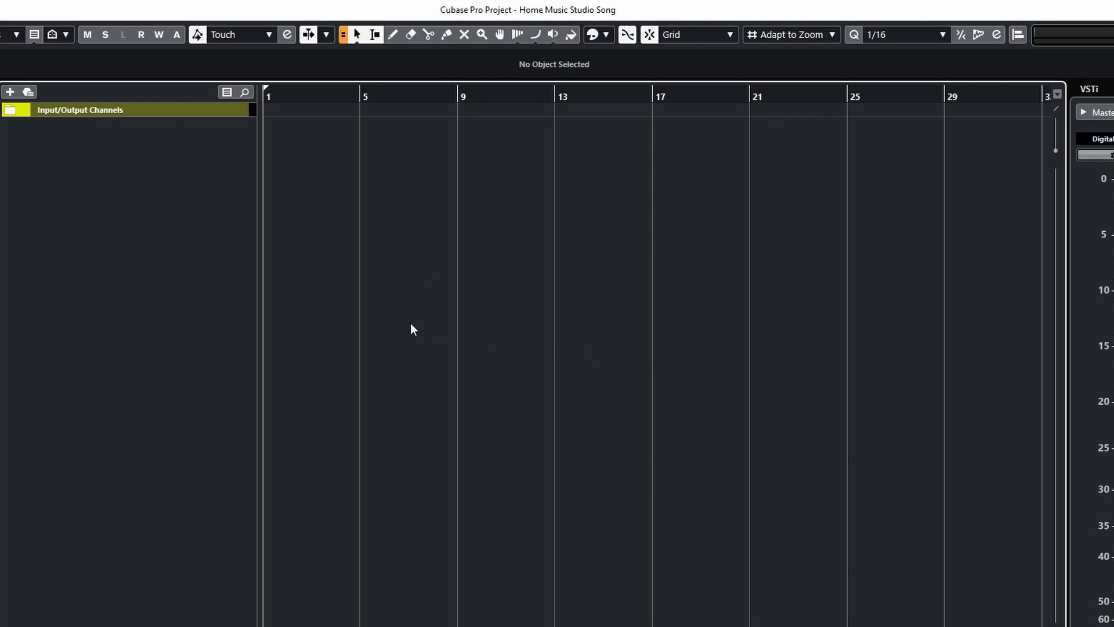
Zoom out the timeline and expand the Input/Output Channels folder to inspect its Stereo Out track.
{"action": "scroll", "coordinate": [409, 322], "scroll_direction": "up", "scroll_amount": 3}
{"action": "scroll", "coordinate": [415, 331], "scroll_direction": "down", "scroll_amount": 5}
{"action": "scroll", "coordinate": [429, 328], "scroll_direction": "down", "scroll_amount": 4}
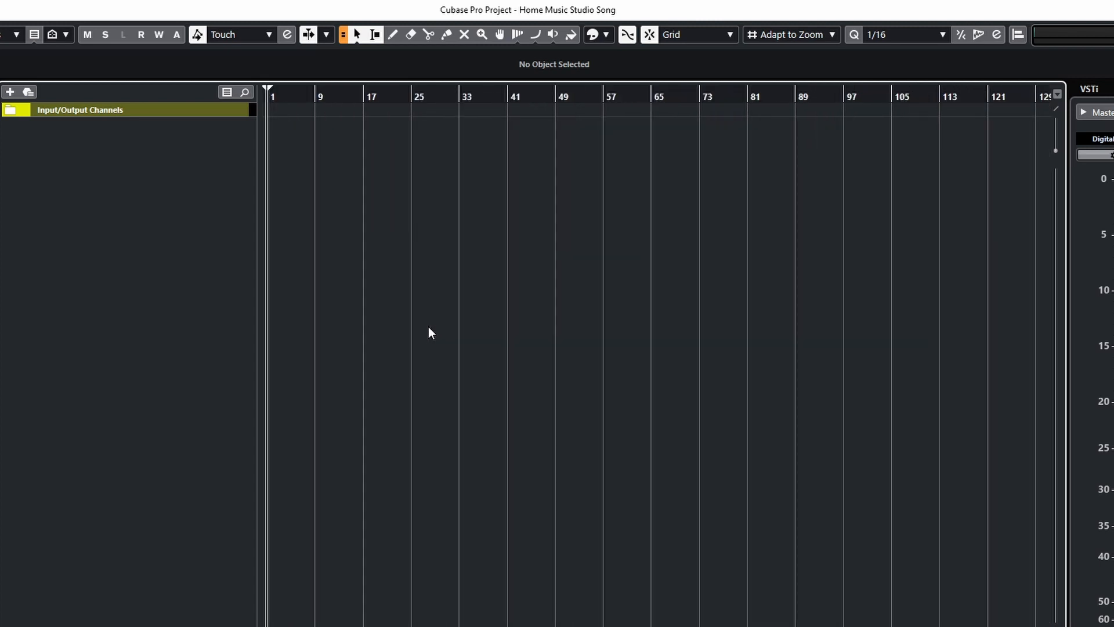
{"action": "scroll", "coordinate": [429, 329], "scroll_direction": "down", "scroll_amount": 1}
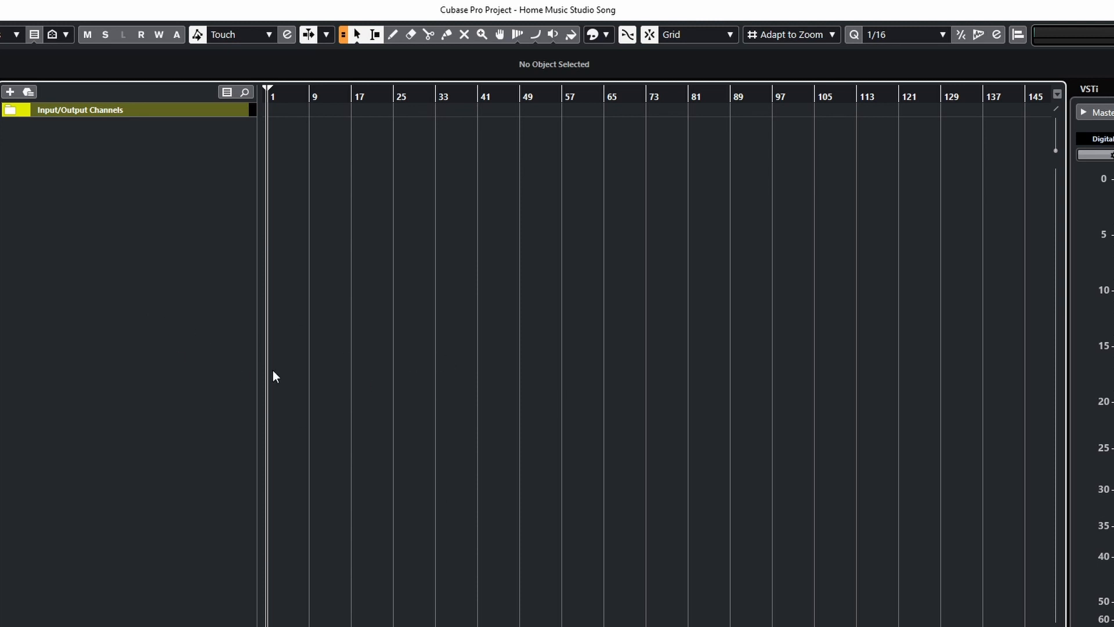
{"action": "left_click", "coordinate": [12, 110]}
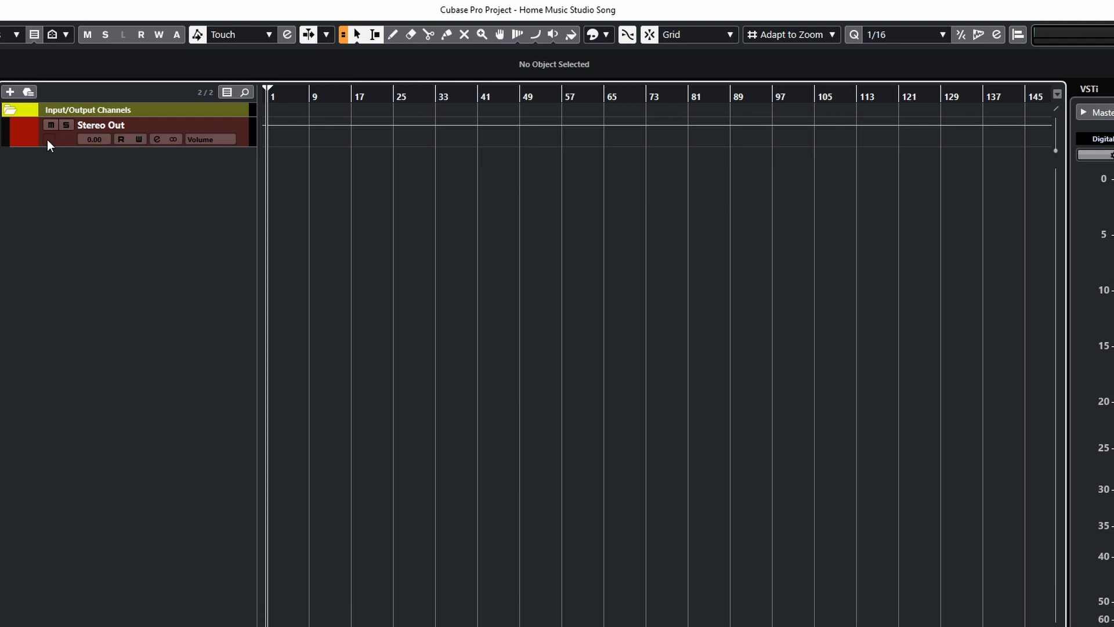
{"action": "left_click", "coordinate": [19, 128]}
{"action": "left_click", "coordinate": [11, 112]}
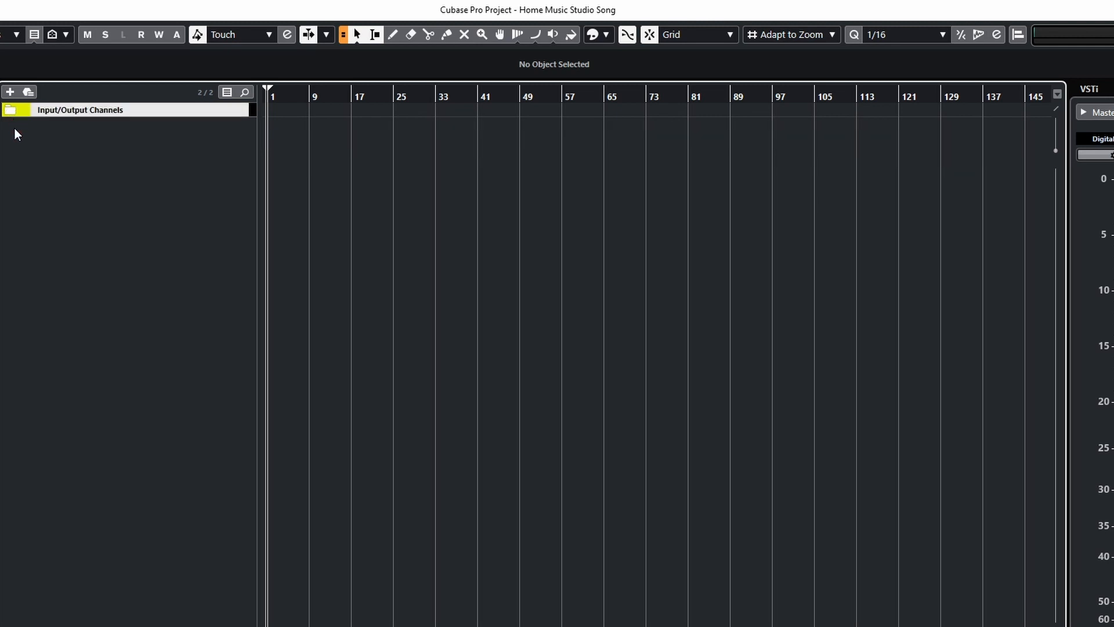
{"action": "left_click", "coordinate": [11, 112]}
{"action": "left_click", "coordinate": [9, 111]}
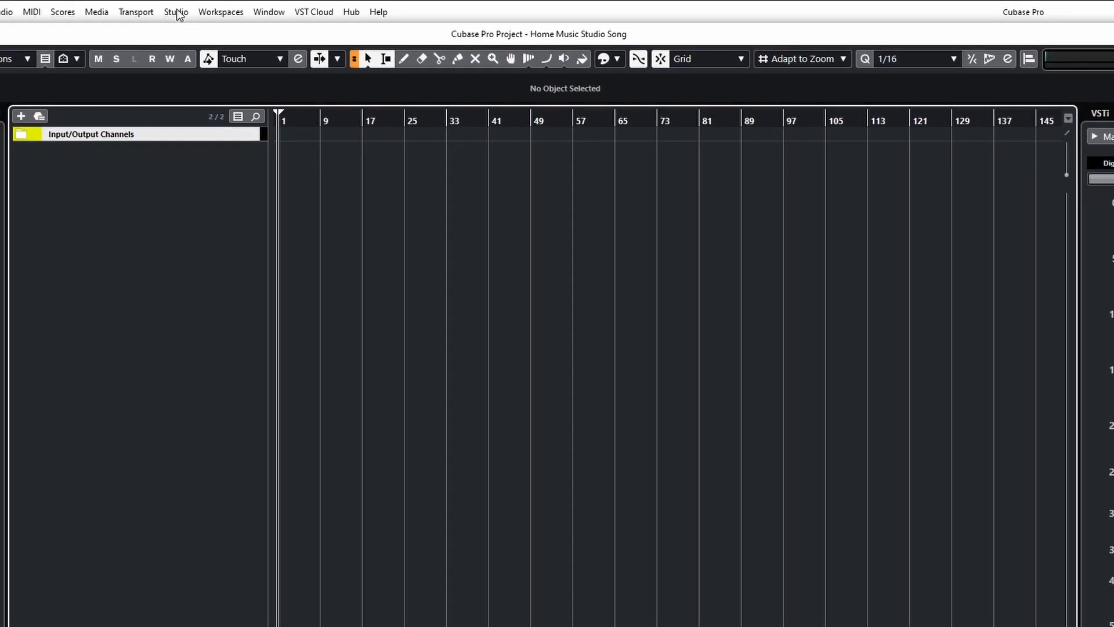
In Studio Setup, switch the ASIO driver to Universal Audio Apollo FireWire and confirm.
{"action": "left_click", "coordinate": [178, 13]}
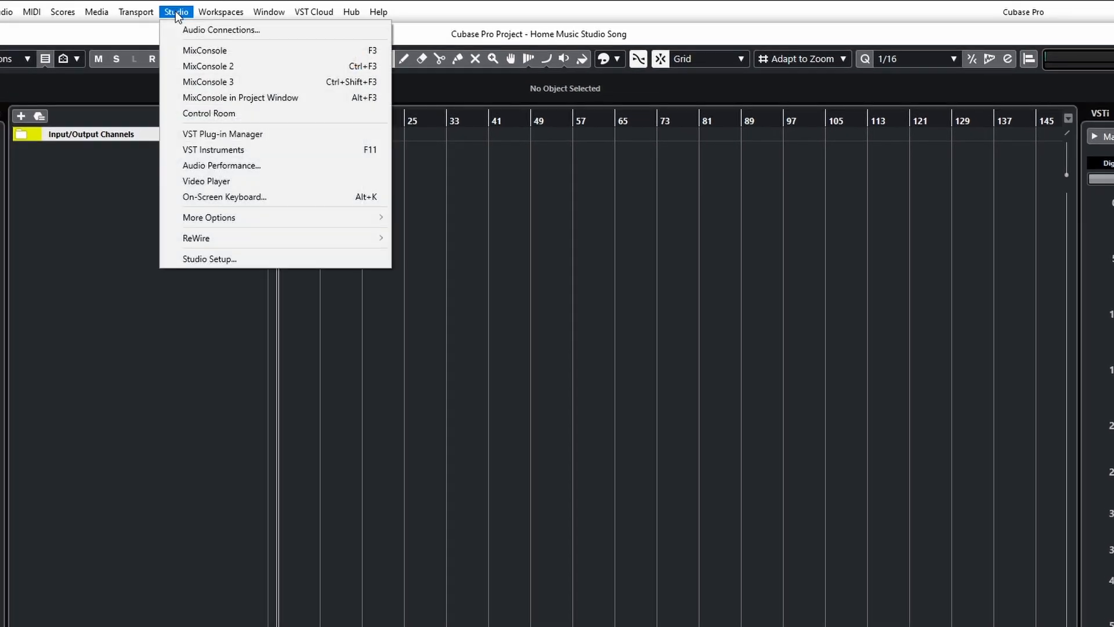
{"action": "left_click", "coordinate": [219, 260]}
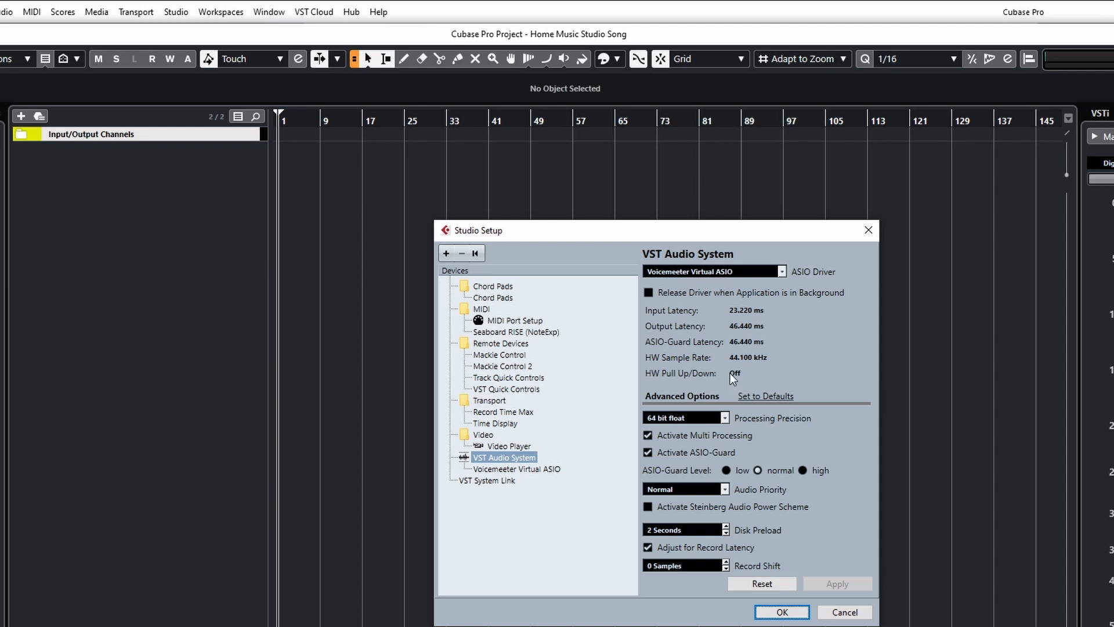
{"action": "left_click", "coordinate": [846, 614]}
{"action": "left_click", "coordinate": [713, 271]}
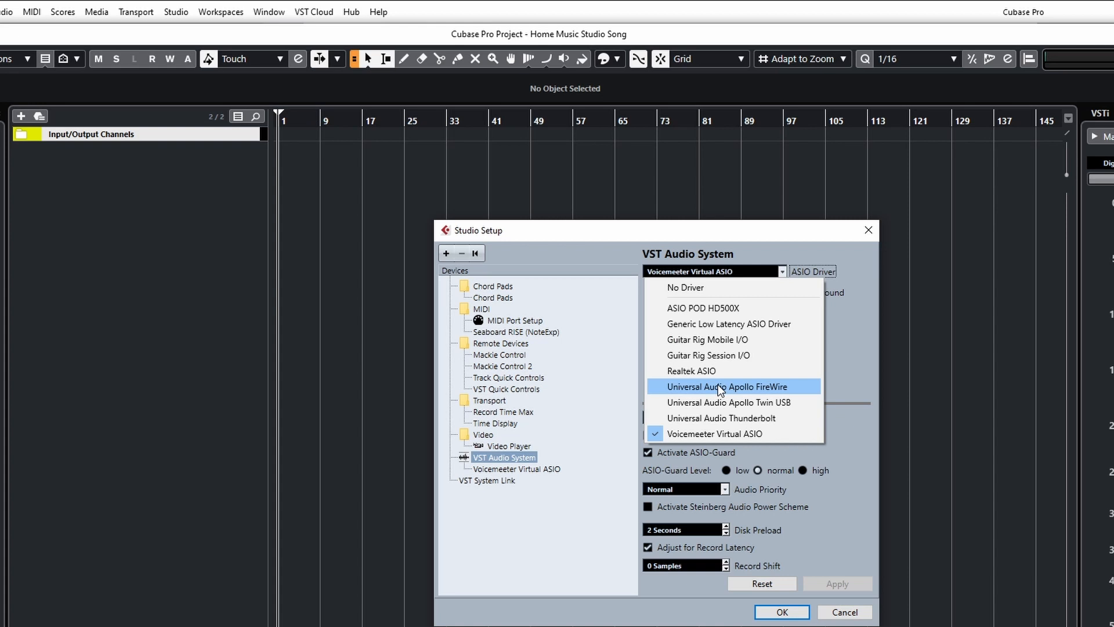
{"action": "left_click", "coordinate": [718, 386]}
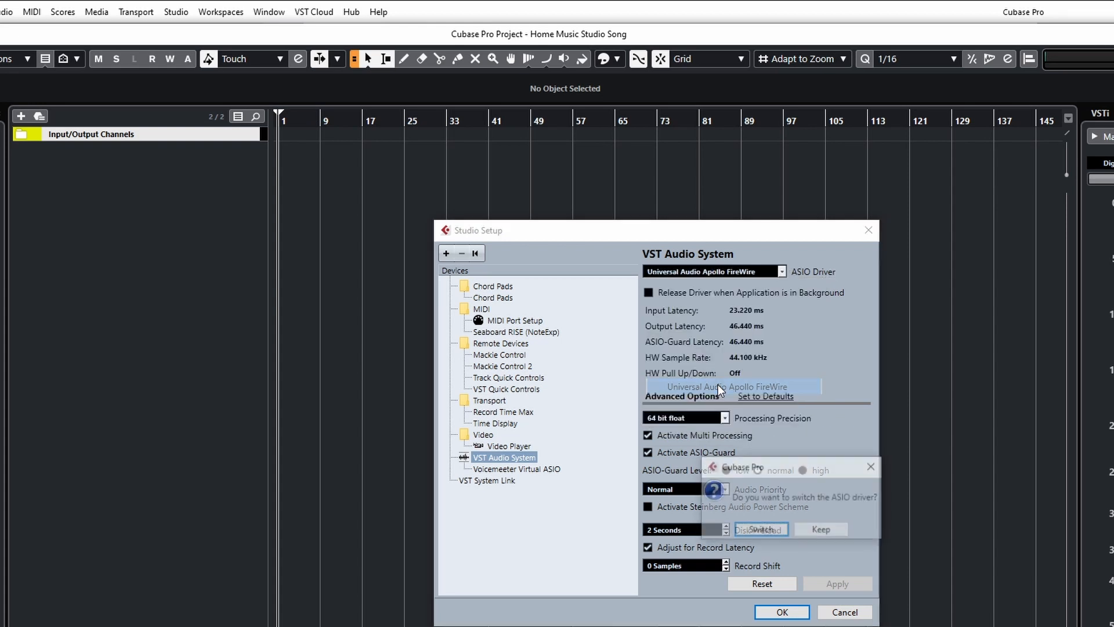
{"action": "left_click", "coordinate": [771, 532]}
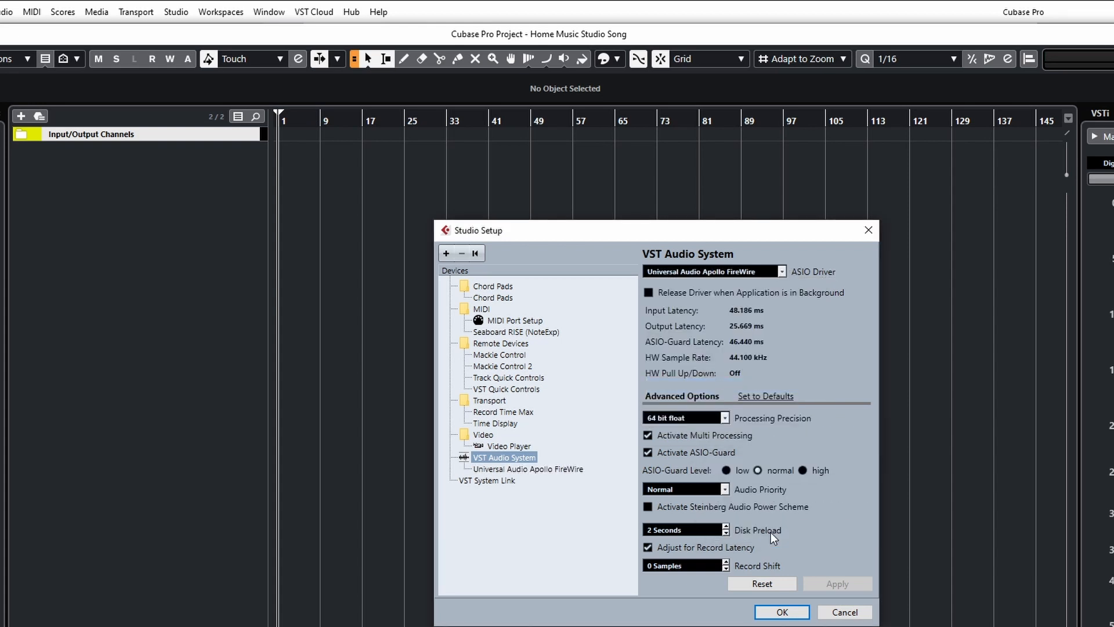
{"action": "left_click", "coordinate": [783, 612]}
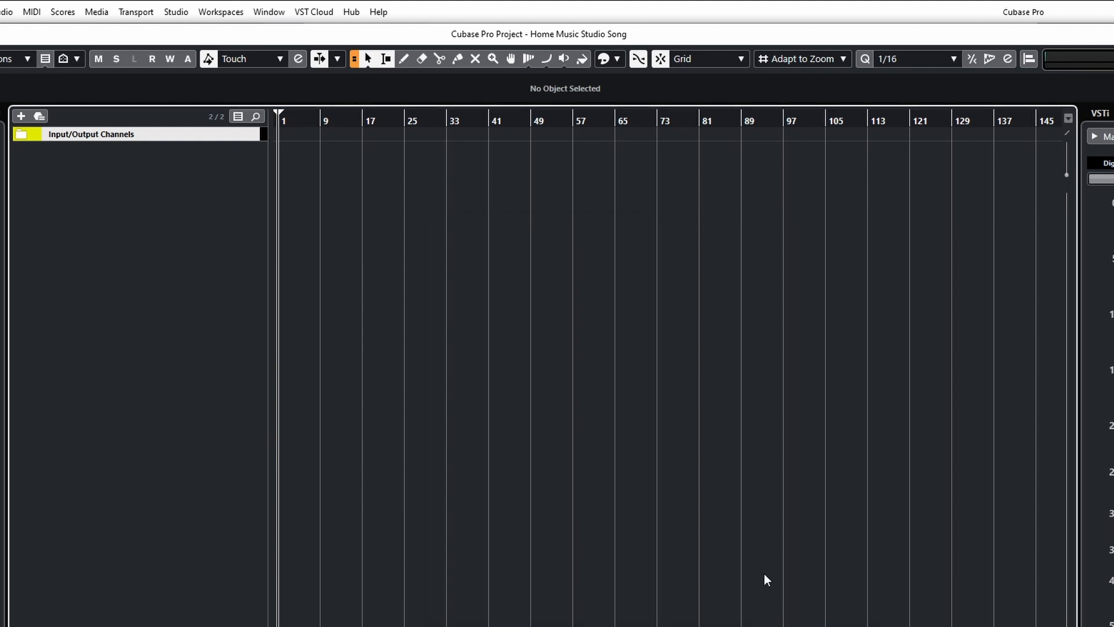
Open Audio Connections and load the UAD Inputs preset for the input buses.
{"action": "left_click", "coordinate": [186, 12]}
{"action": "left_click", "coordinate": [196, 30]}
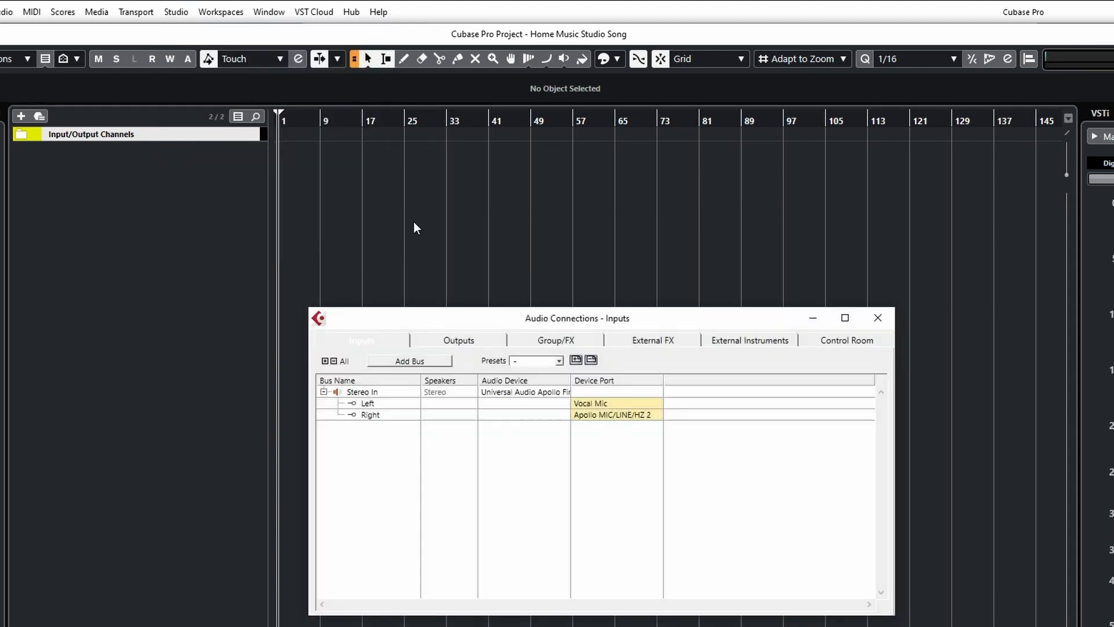
{"action": "left_click", "coordinate": [559, 361]}
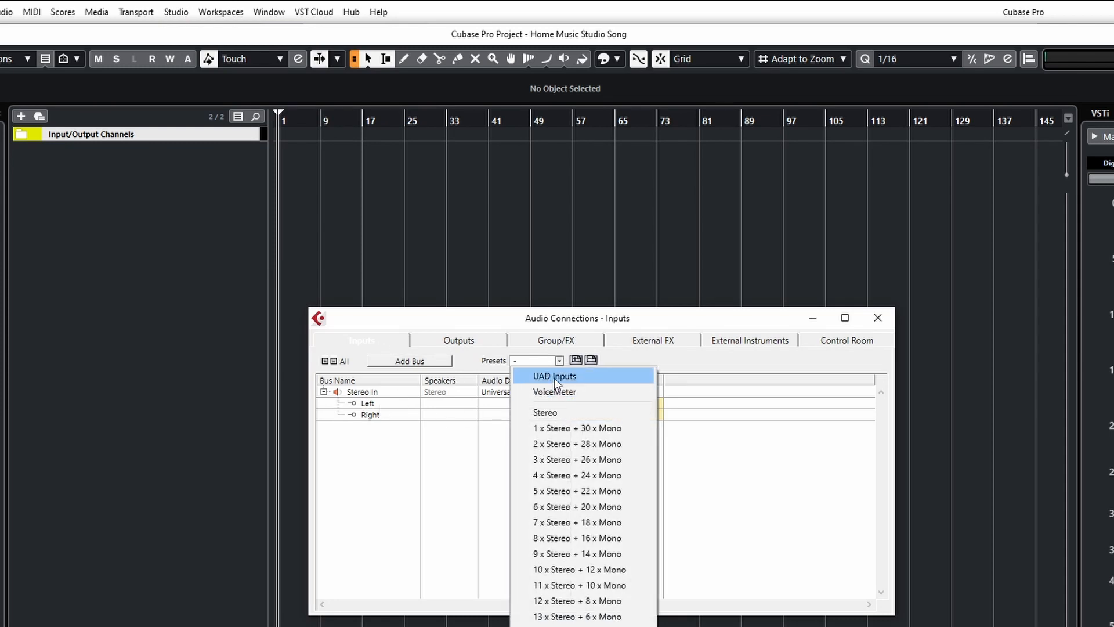
{"action": "left_click", "coordinate": [555, 377]}
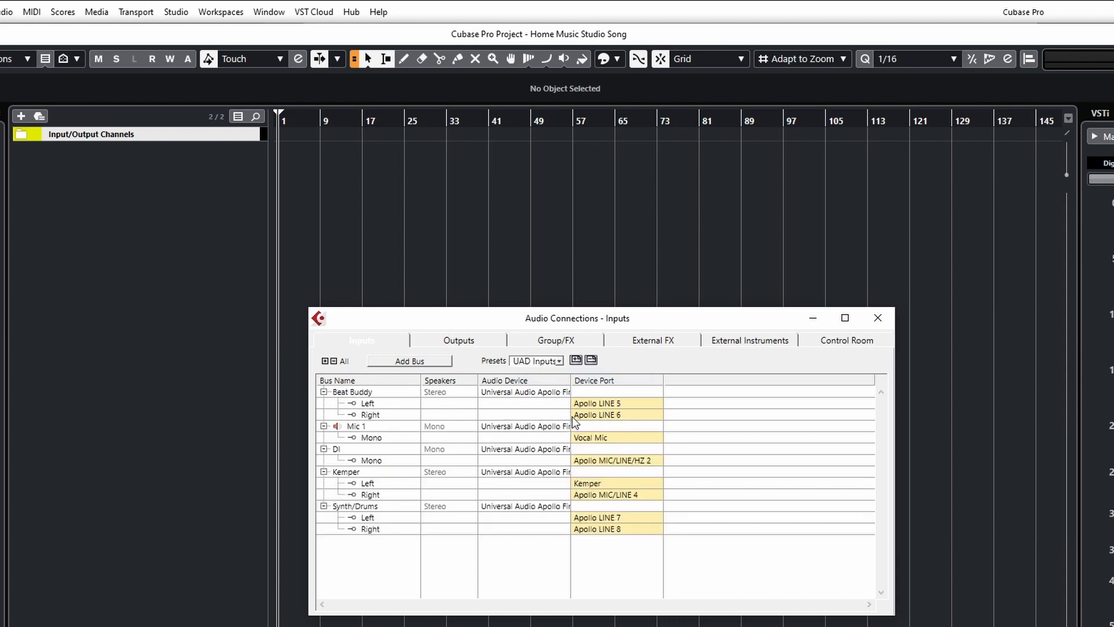
Load the UAD Outputs preset for the output buses.
{"action": "left_click", "coordinate": [442, 342]}
{"action": "left_click", "coordinate": [558, 361]}
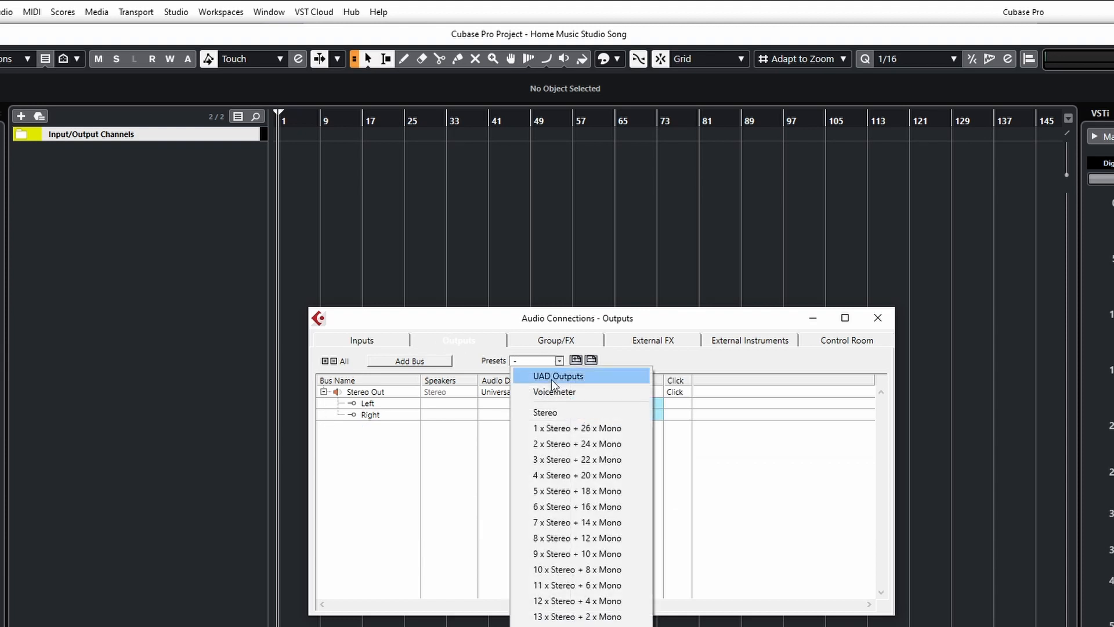
{"action": "left_click", "coordinate": [552, 377]}
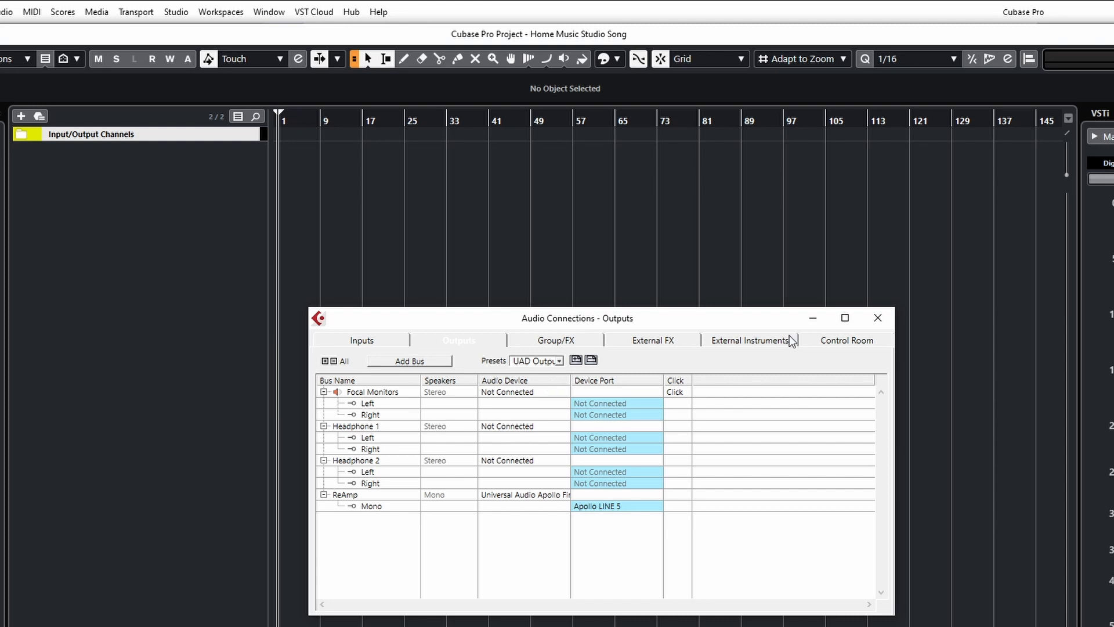
Load the UAD Studio preset for the Control Room and close Audio Connections.
{"action": "left_click", "coordinate": [828, 341]}
{"action": "left_click", "coordinate": [559, 361]}
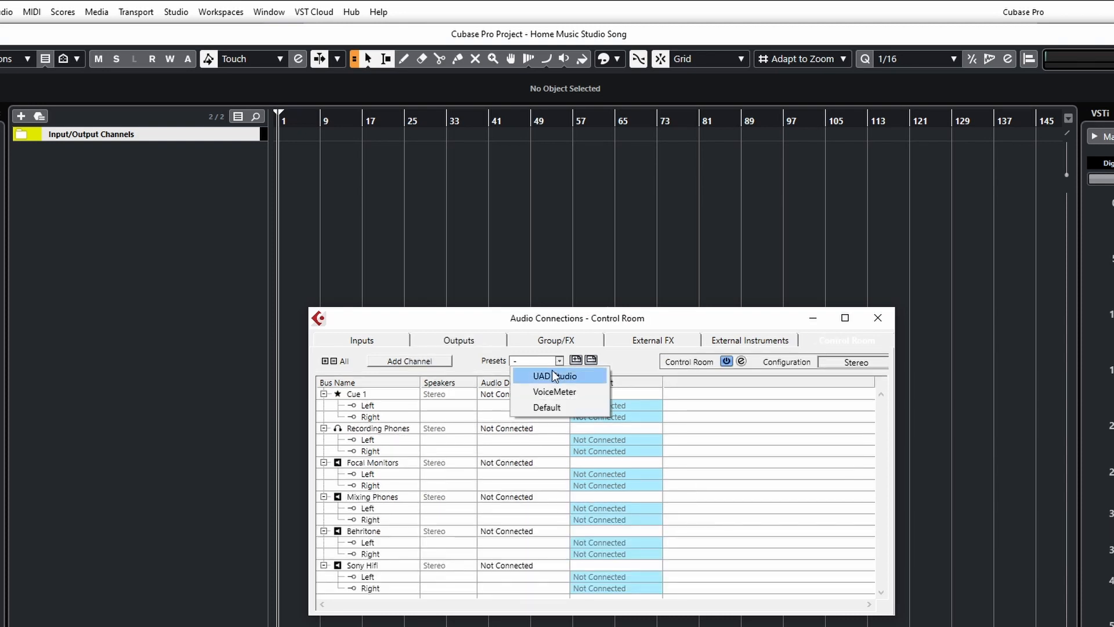
{"action": "left_click", "coordinate": [554, 375]}
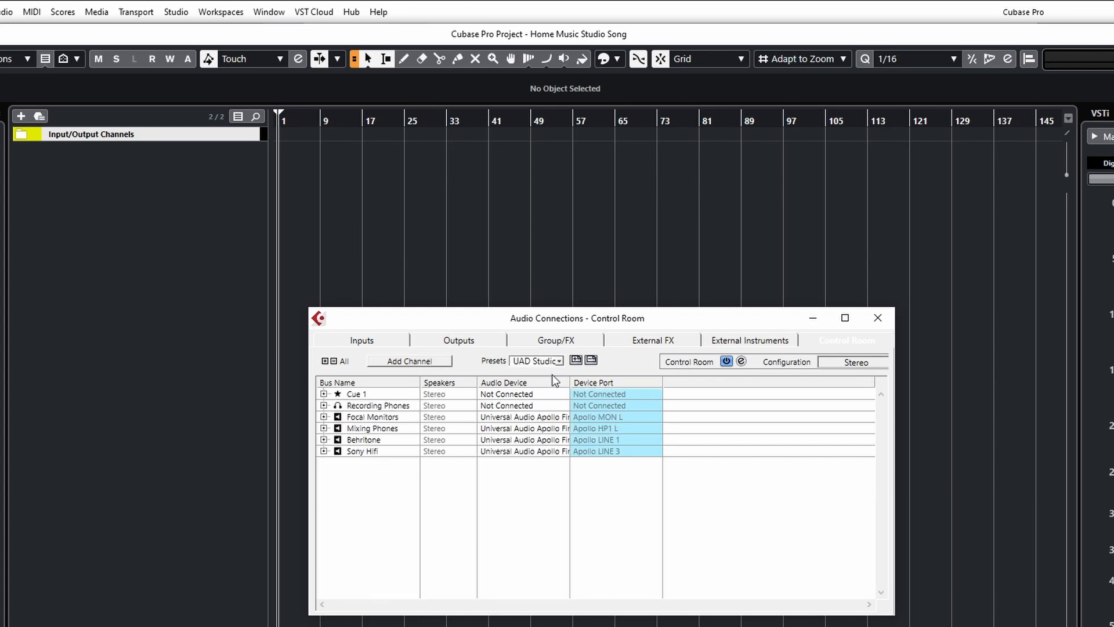
{"action": "left_click", "coordinate": [878, 317]}
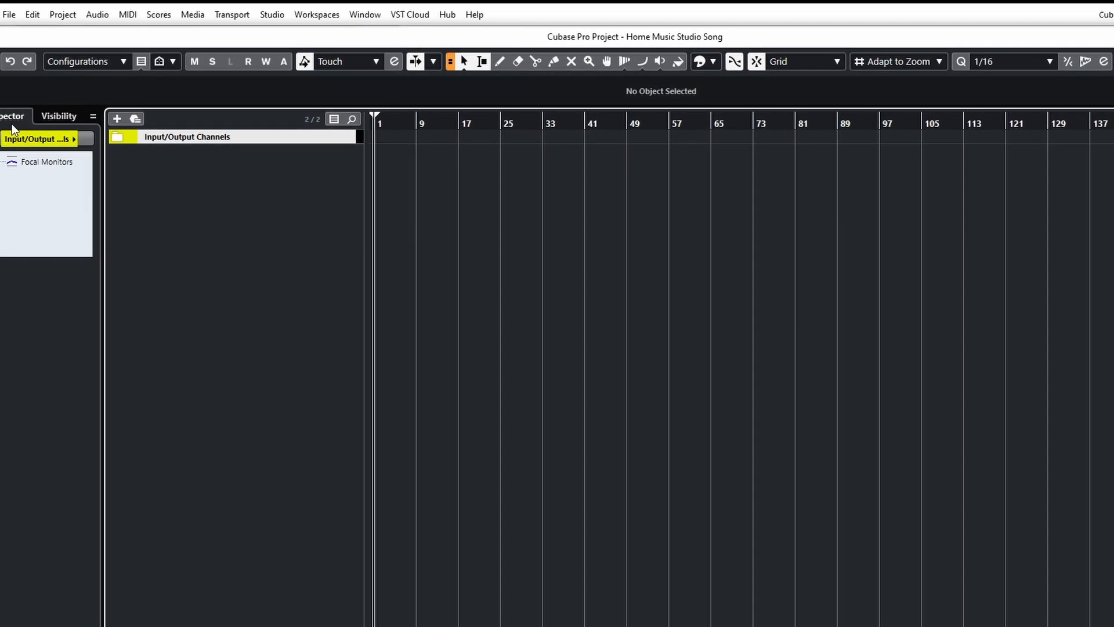
Save the project.
{"action": "left_click", "coordinate": [33, 16]}
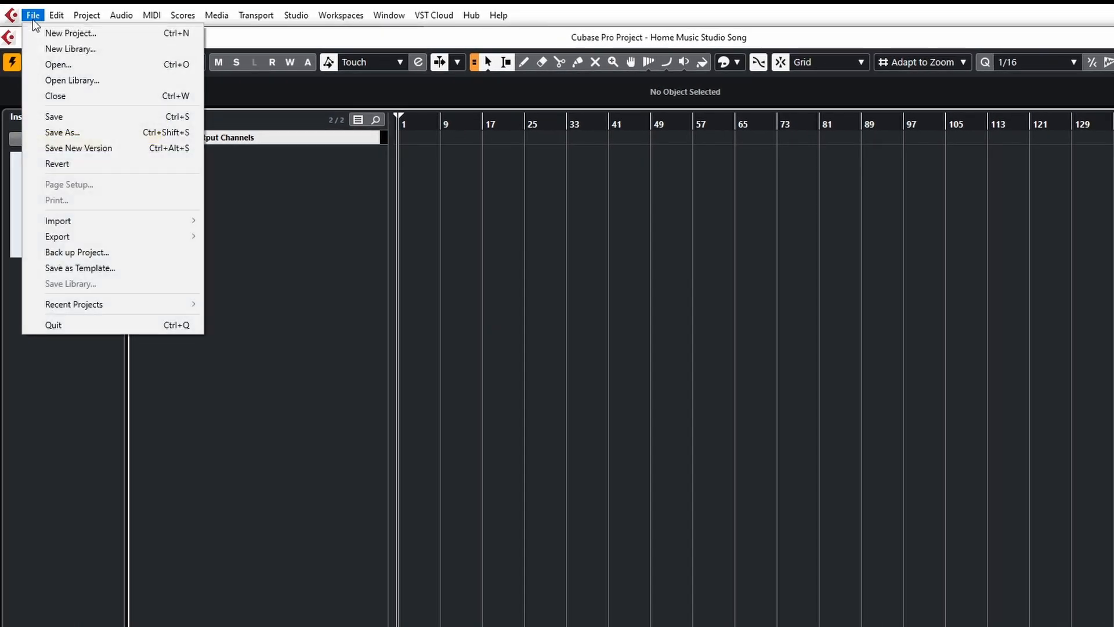
{"action": "left_click", "coordinate": [65, 122]}
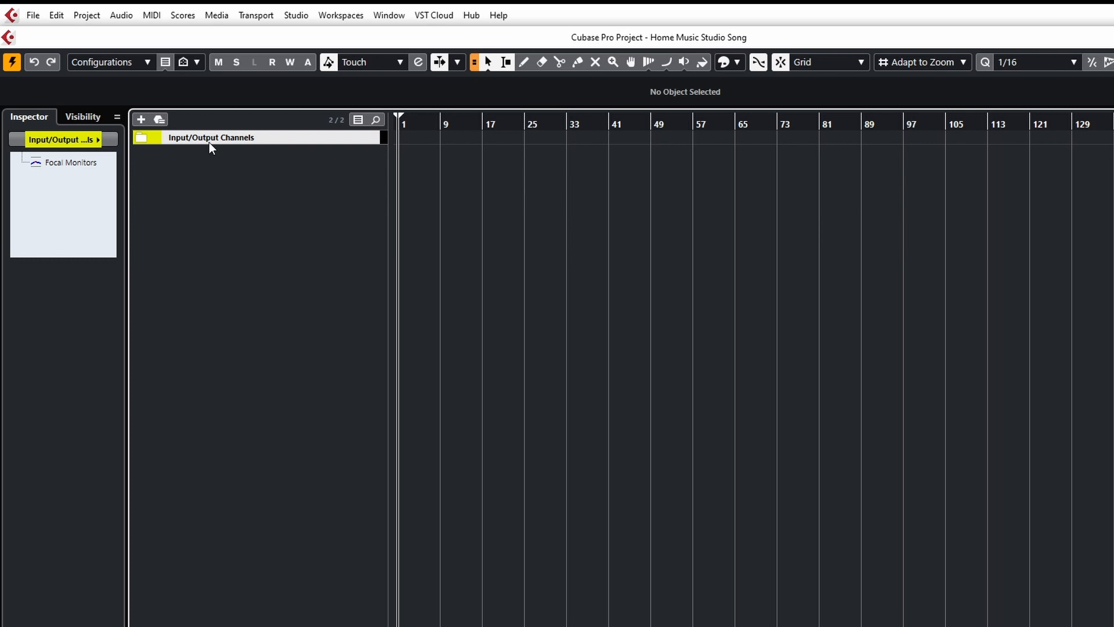
Open Add Track for an audio track with Mic 1 as input and set its configuration to Stereo.
{"action": "left_click", "coordinate": [138, 139]}
{"action": "left_click", "coordinate": [138, 139]}
{"action": "left_click", "coordinate": [141, 120]}
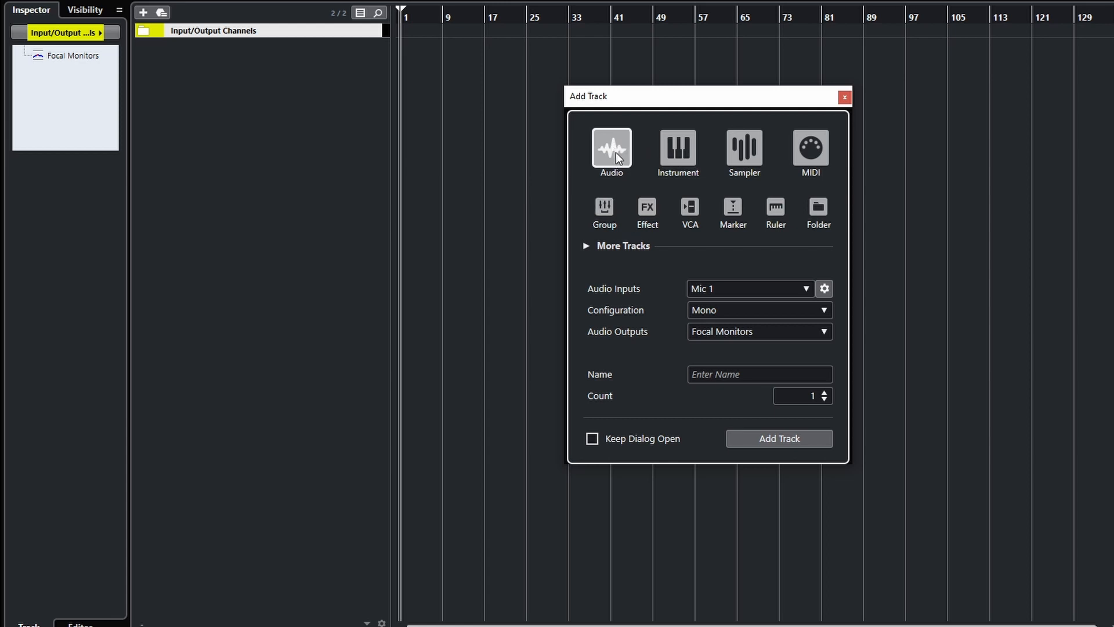
{"action": "left_click", "coordinate": [804, 290]}
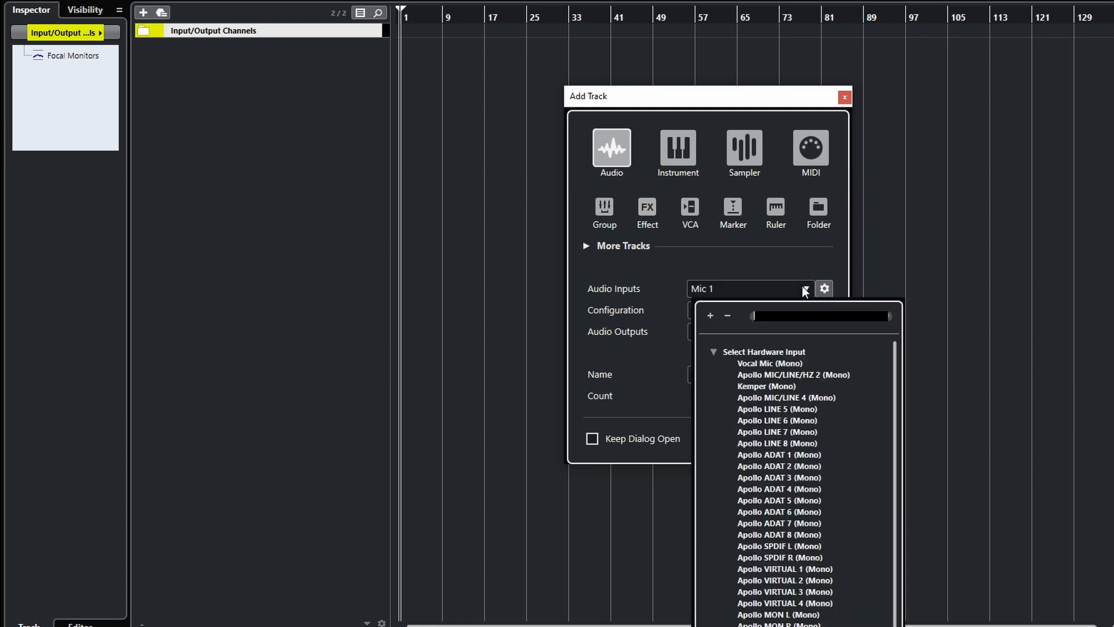
{"action": "scroll", "coordinate": [780, 435], "scroll_direction": "down", "scroll_amount": 5}
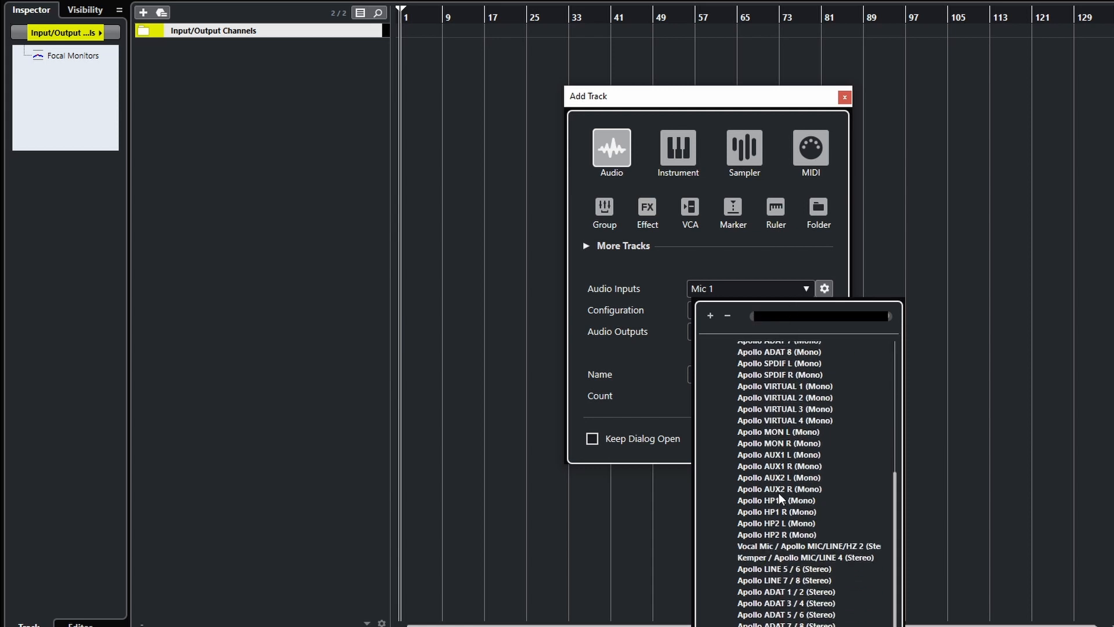
{"action": "scroll", "coordinate": [778, 493], "scroll_direction": "up", "scroll_amount": 5}
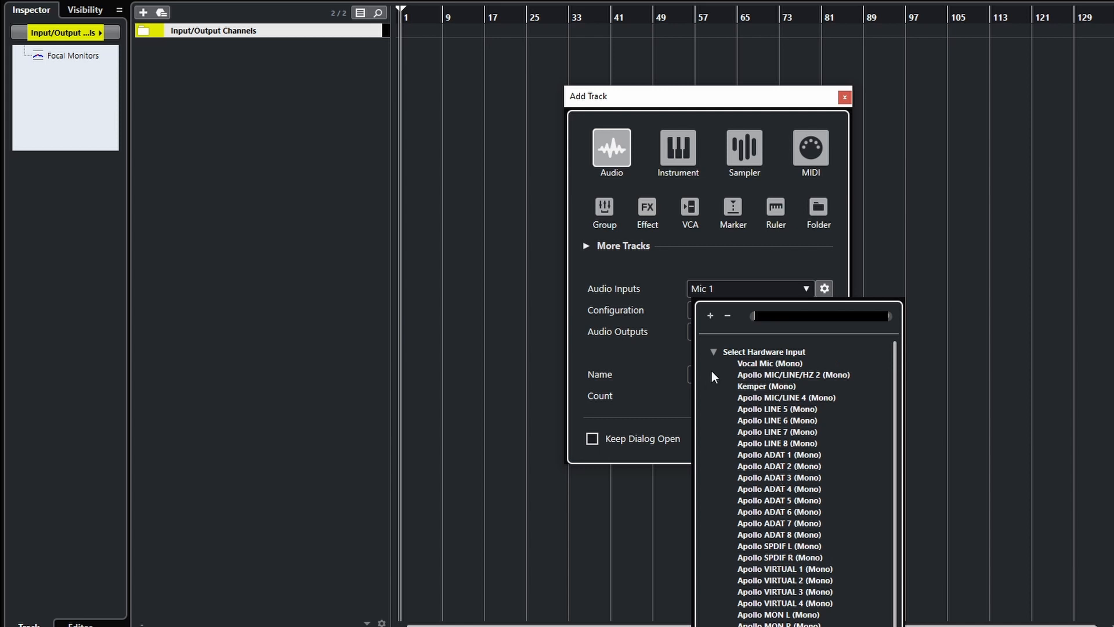
{"action": "left_click", "coordinate": [773, 265]}
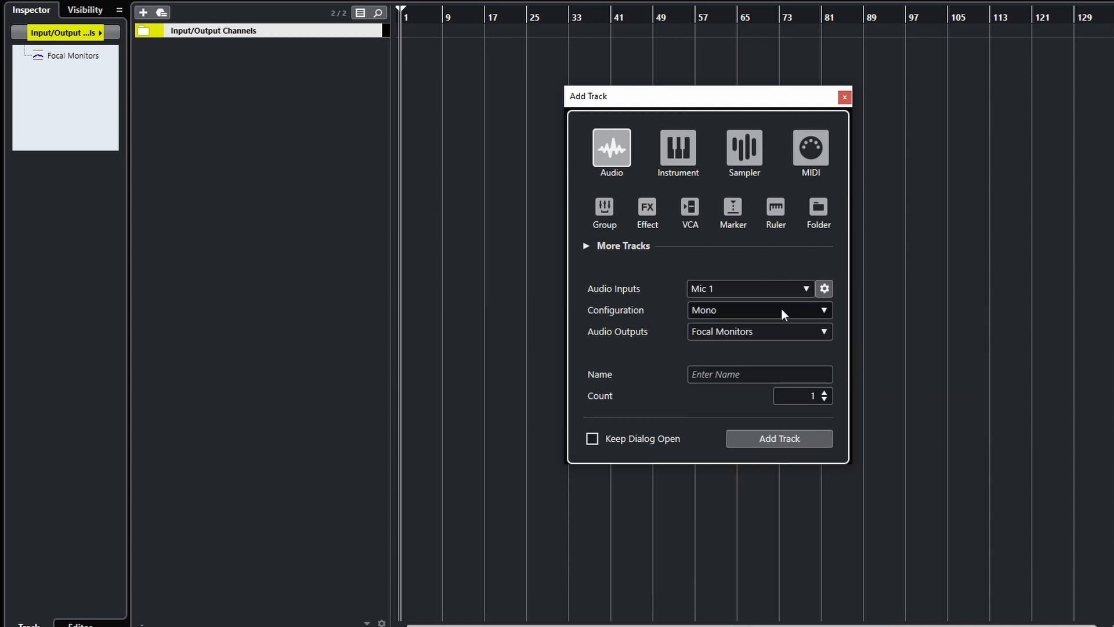
{"action": "left_click", "coordinate": [824, 311]}
{"action": "left_click", "coordinate": [739, 344]}
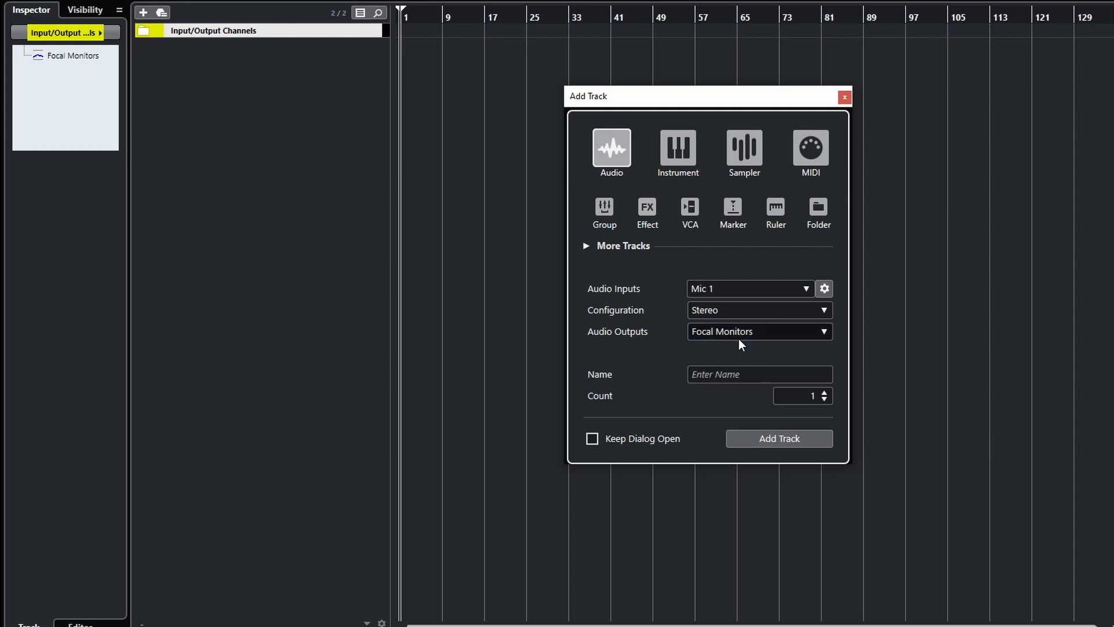
Route the new track's output to Focal Monitors, name it Rough, and add the track.
{"action": "left_click", "coordinate": [744, 334]}
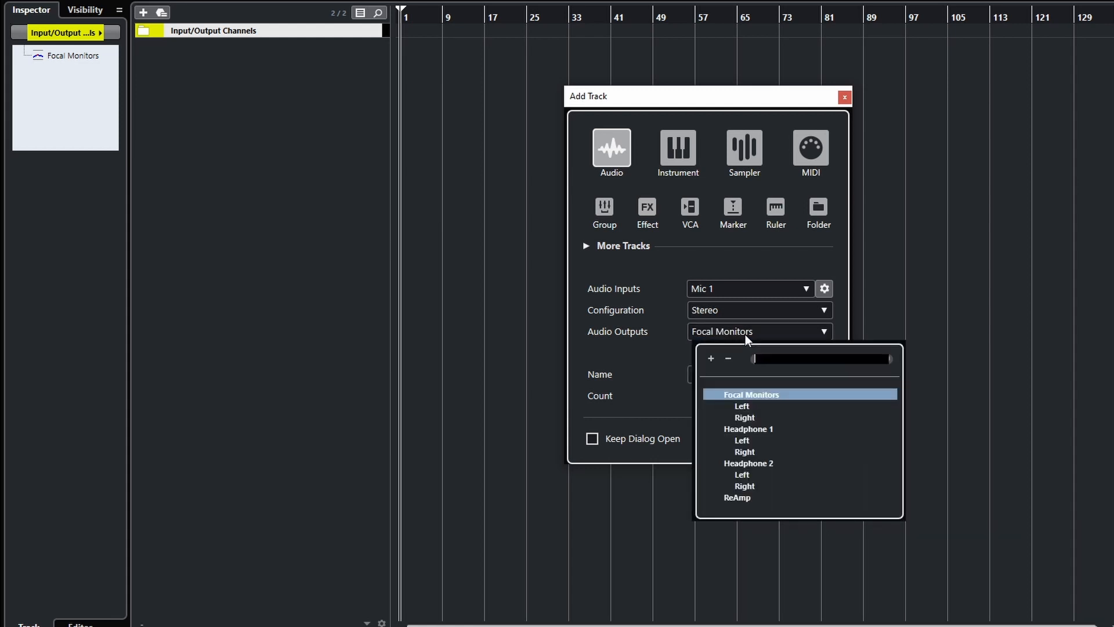
{"action": "left_click", "coordinate": [751, 396]}
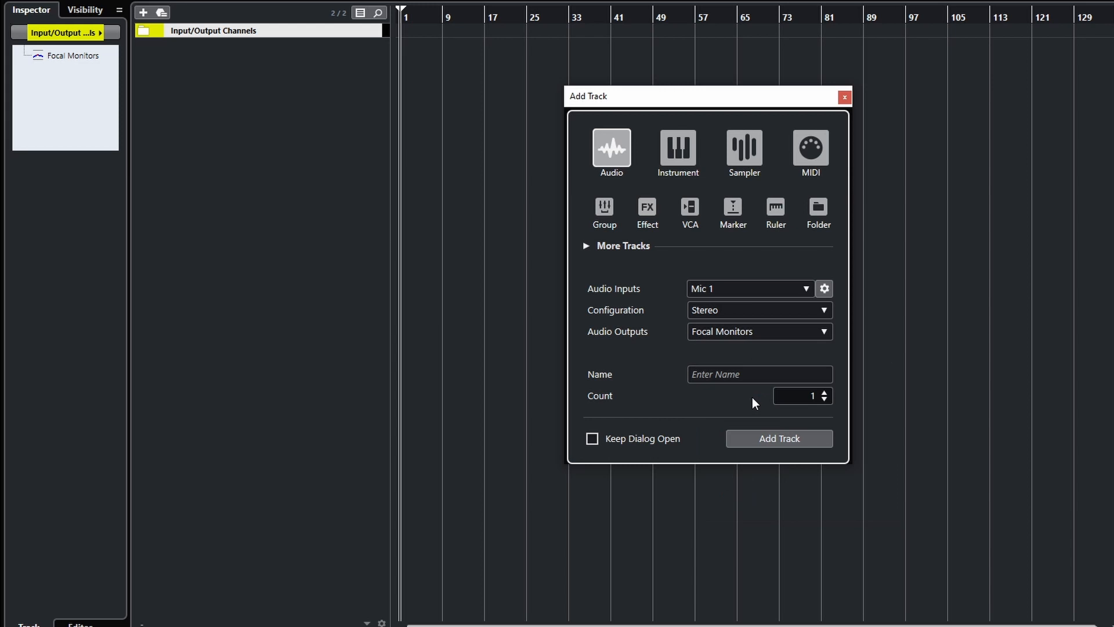
{"action": "left_click", "coordinate": [717, 372]}
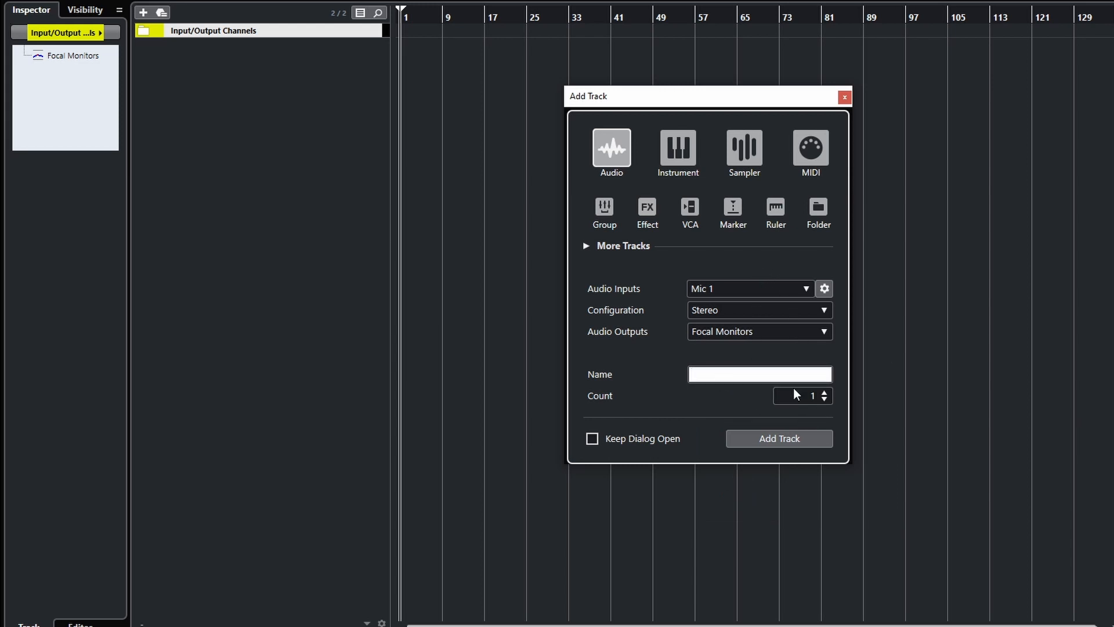
{"action": "type", "text": "Rough"}
{"action": "left_click", "coordinate": [795, 436]}
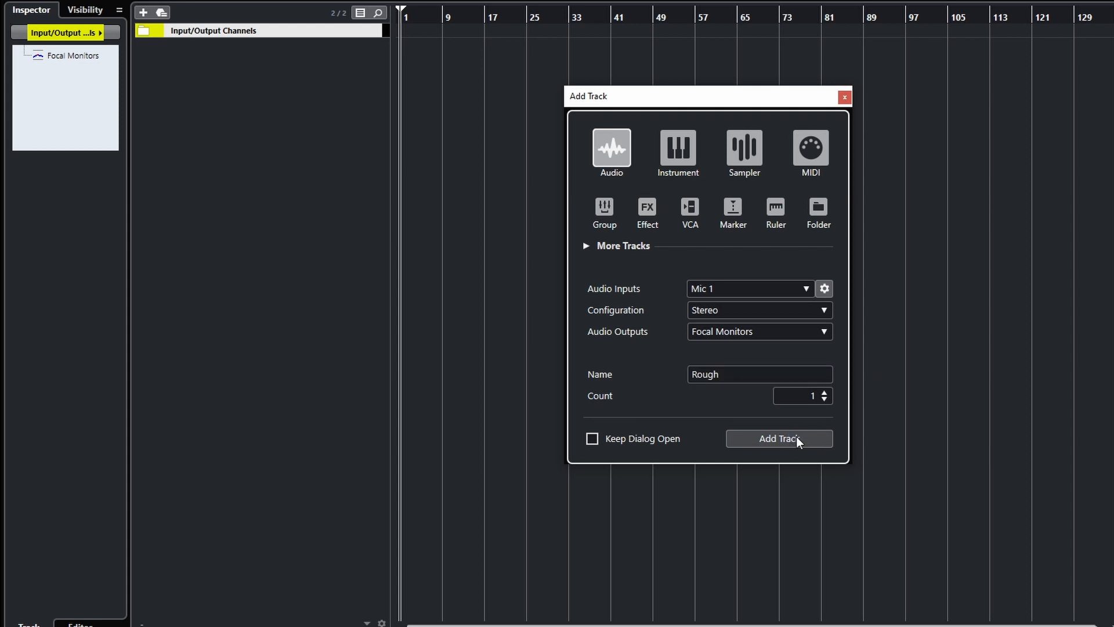
{"action": "left_click", "coordinate": [785, 439]}
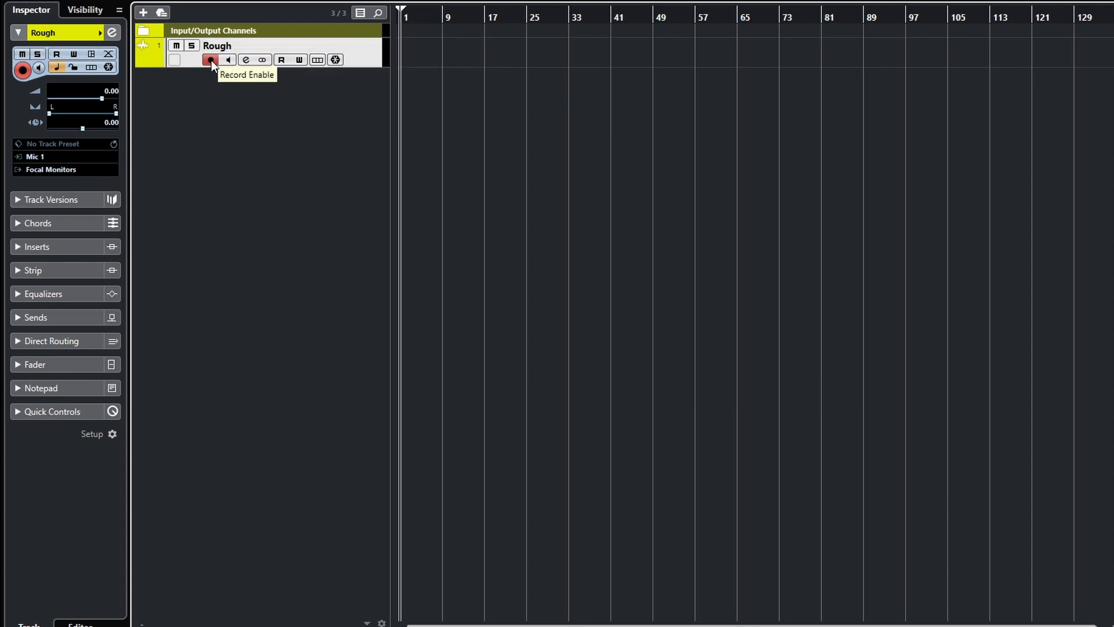
Set the Rough track's input routing to No Bus.
{"action": "left_click", "coordinate": [54, 156]}
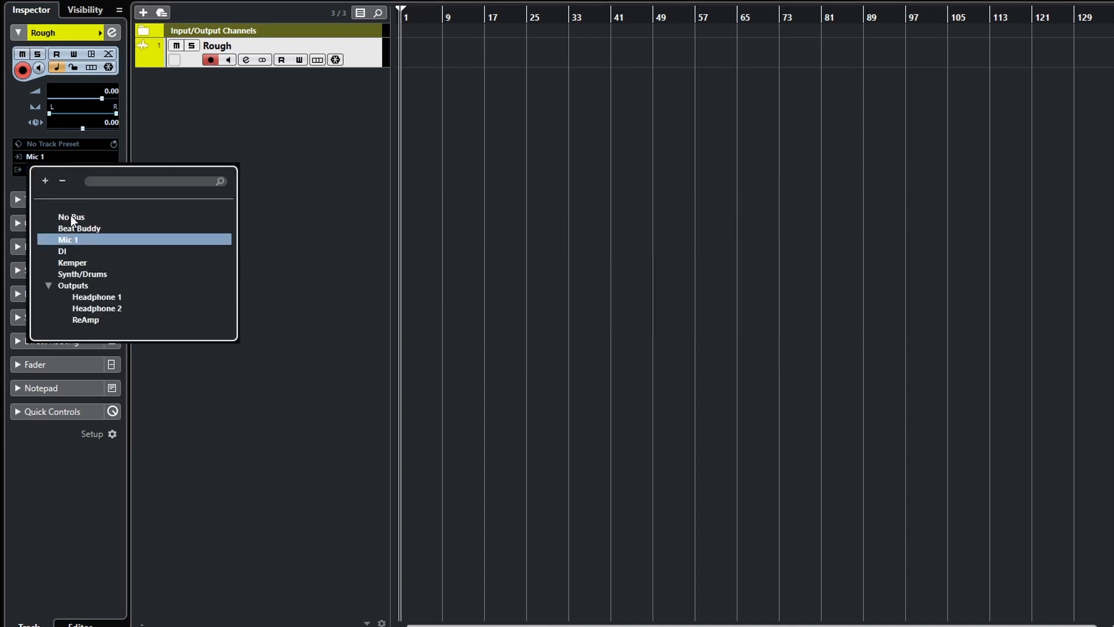
{"action": "key", "text": "Escape"}
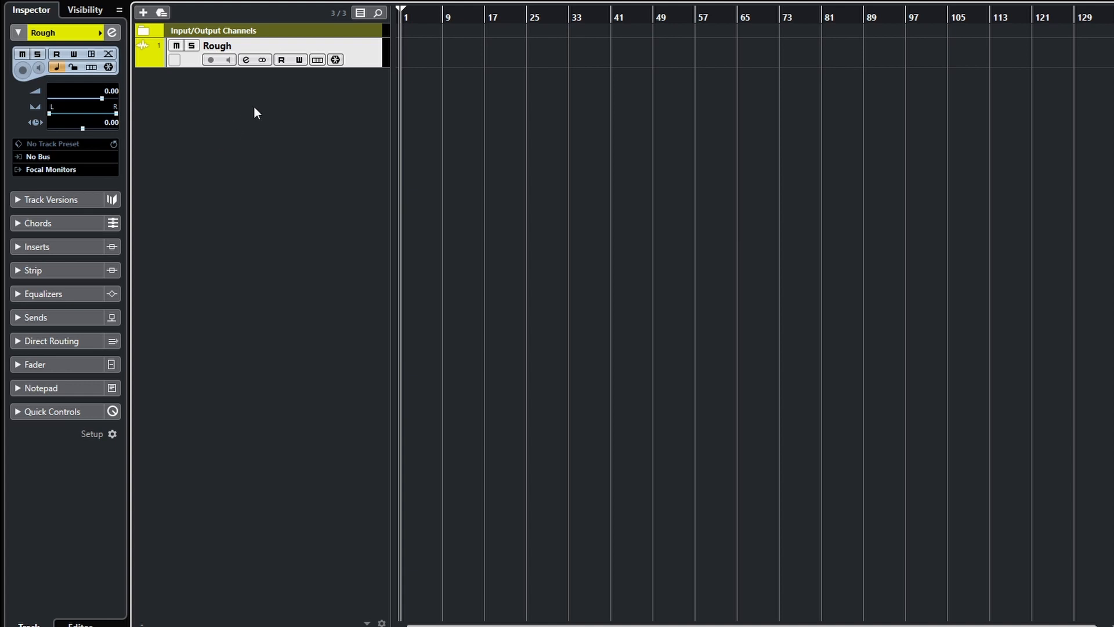
Start a stereo group track outputting to Focal Monitors with folder setup Create Outside Folder.
{"action": "left_click", "coordinate": [142, 12]}
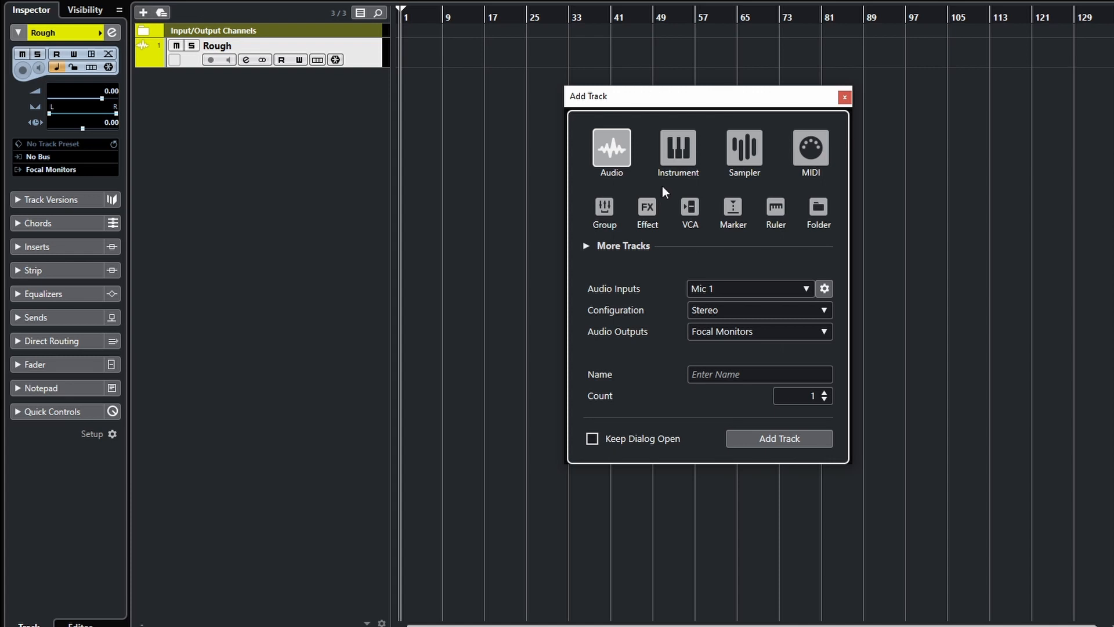
{"action": "left_click", "coordinate": [610, 214]}
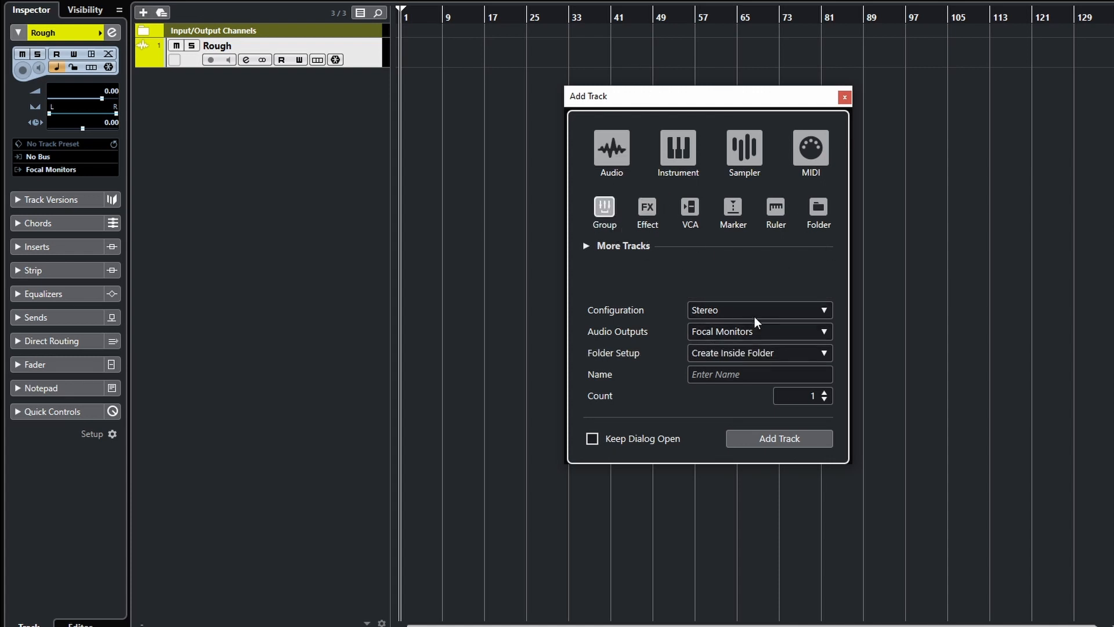
{"action": "left_click", "coordinate": [824, 332]}
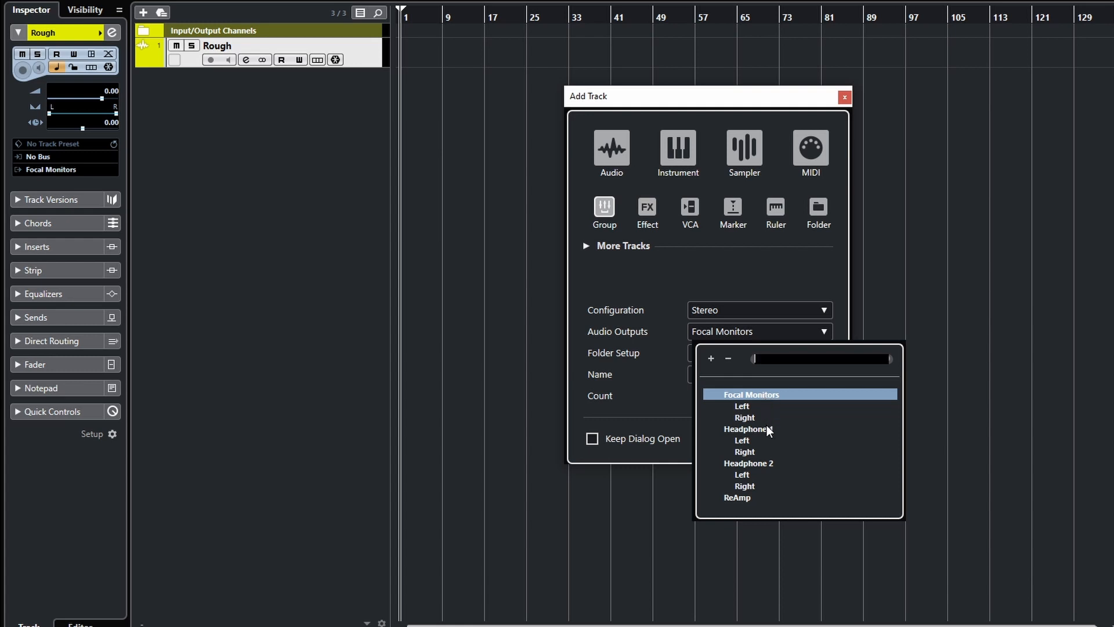
{"action": "left_click", "coordinate": [721, 277]}
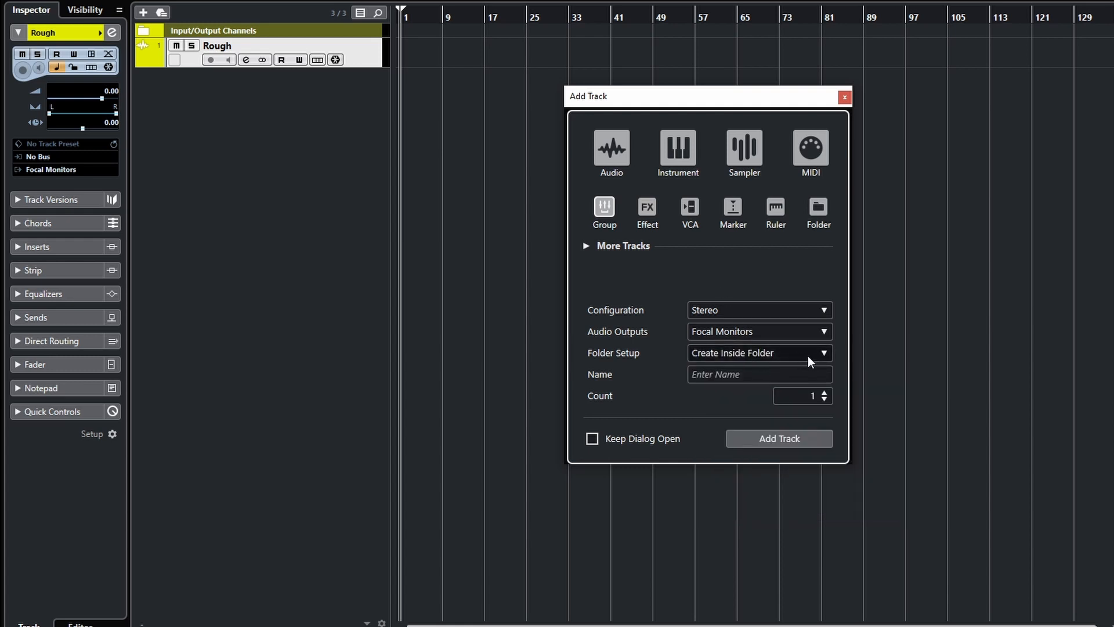
{"action": "left_click", "coordinate": [824, 352]}
{"action": "left_click", "coordinate": [776, 387]}
Name the group track MixBuss and add it.
{"action": "left_click", "coordinate": [725, 375]}
{"action": "type", "text": "MixBuss"}
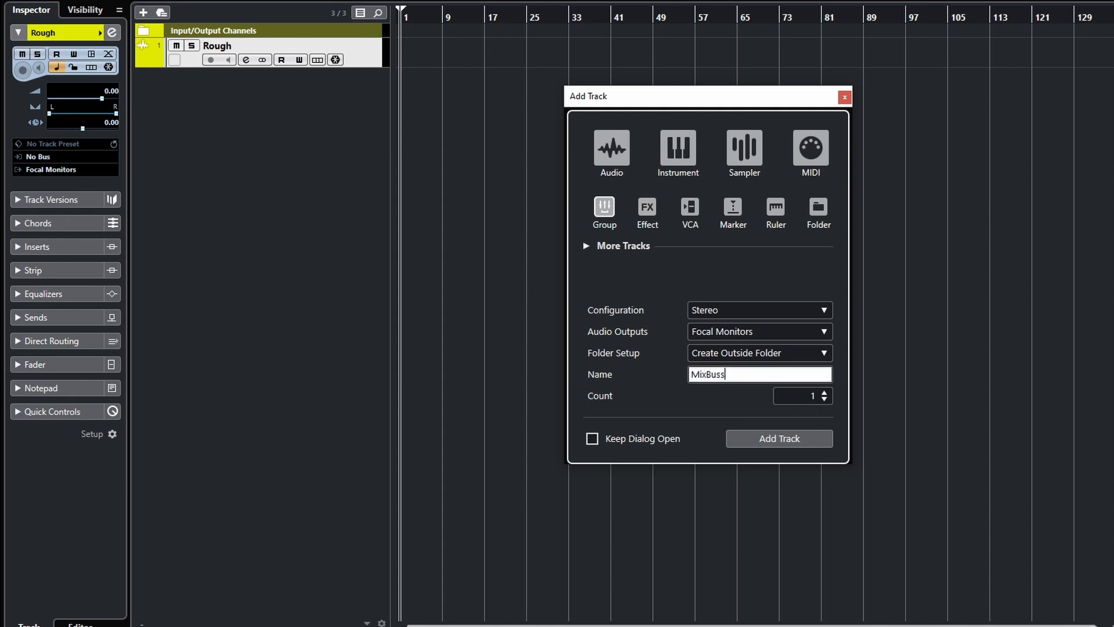
{"action": "left_click", "coordinate": [784, 440]}
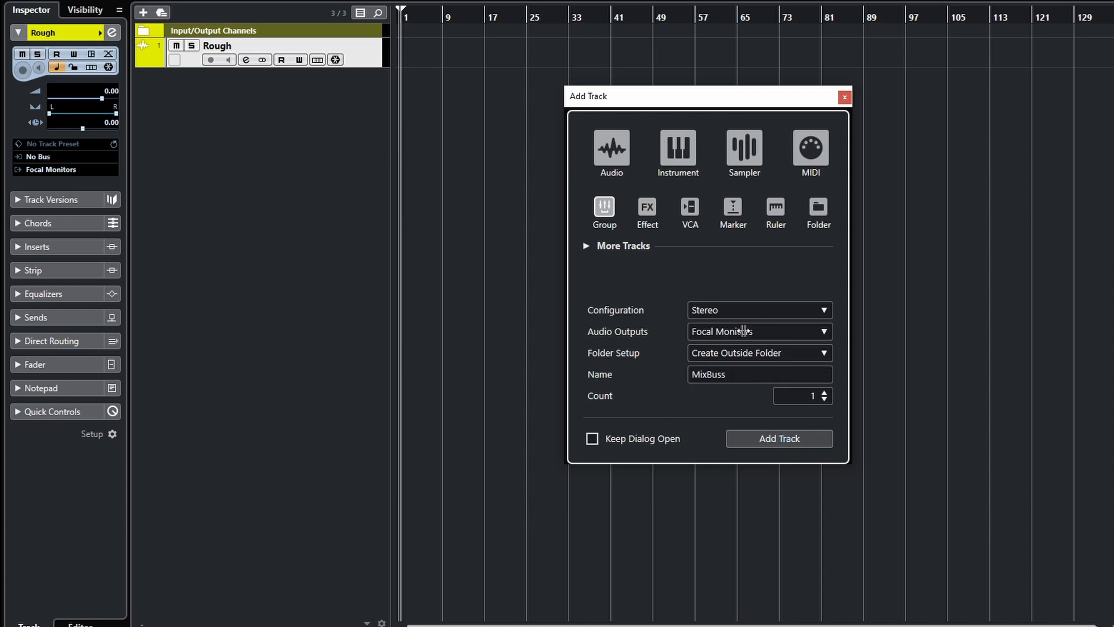
{"action": "key", "text": "Return"}
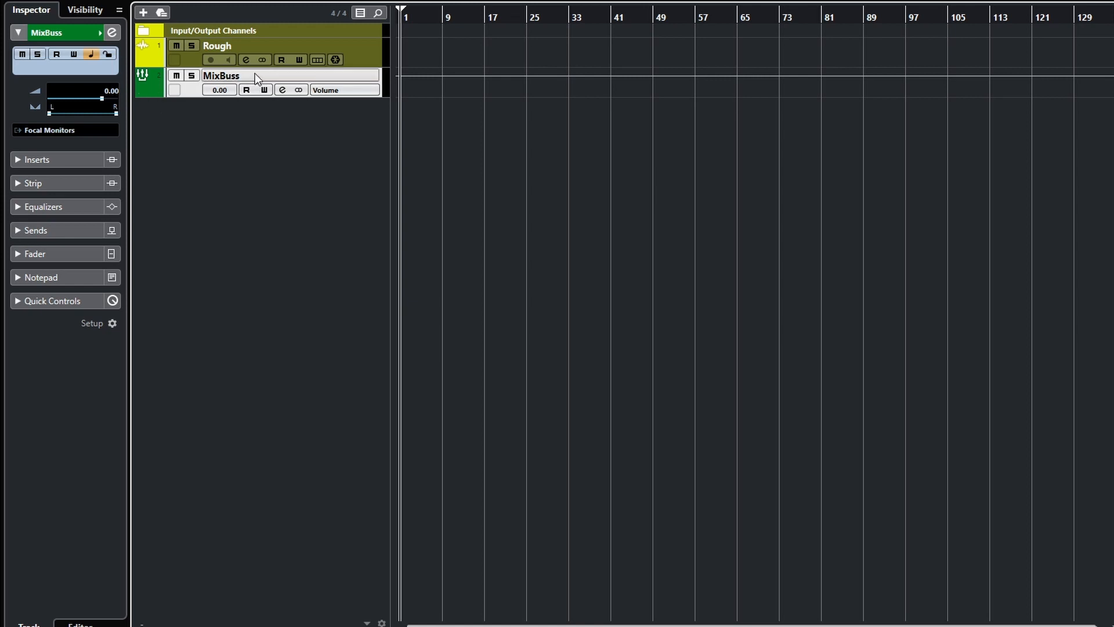
Colour the MixBuss track dark purple.
{"action": "left_click", "coordinate": [155, 91]}
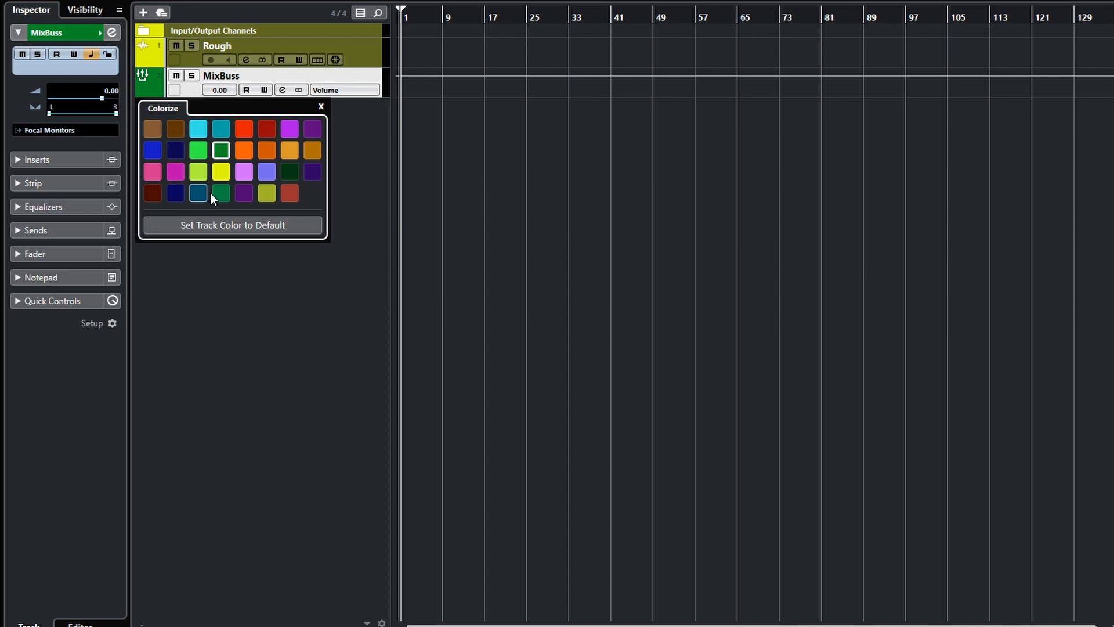
{"action": "left_click", "coordinate": [311, 171]}
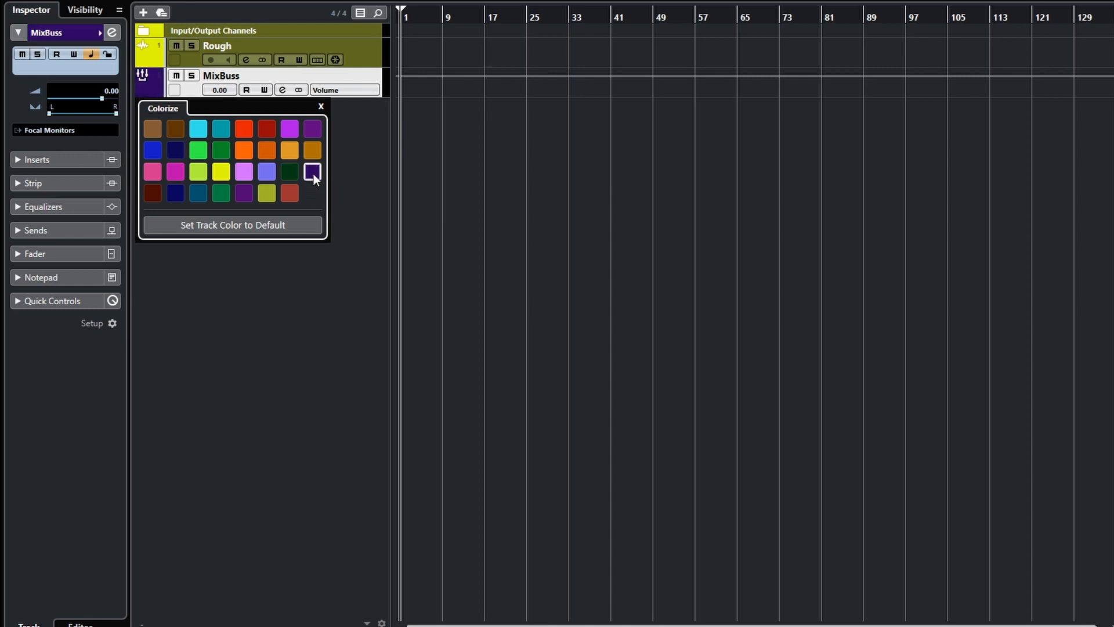
{"action": "left_click", "coordinate": [321, 107]}
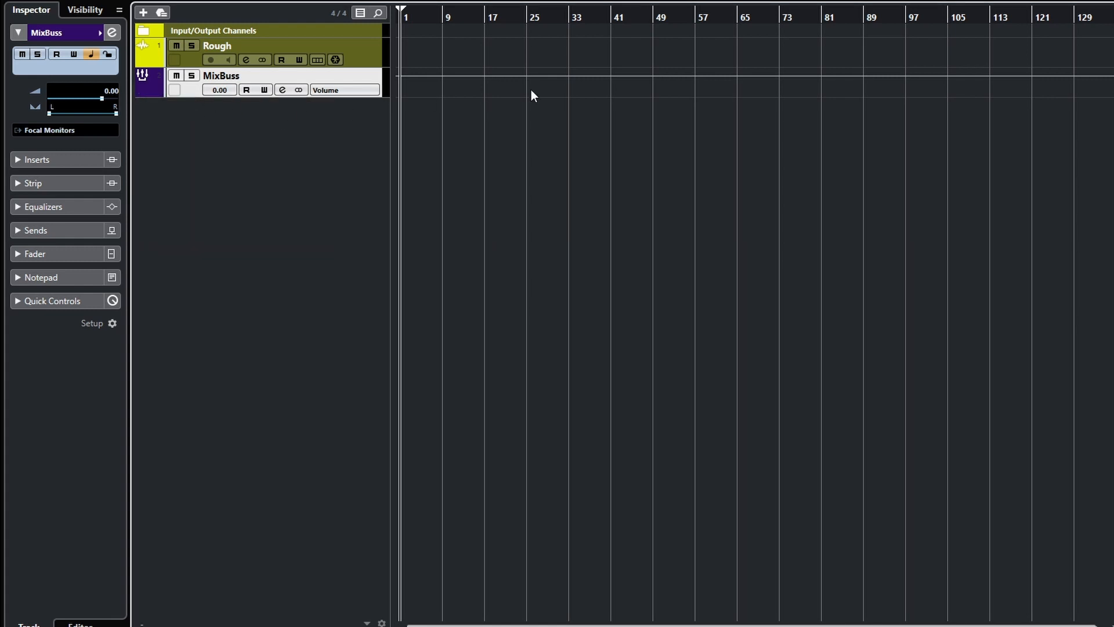
{"action": "left_click", "coordinate": [741, 35]}
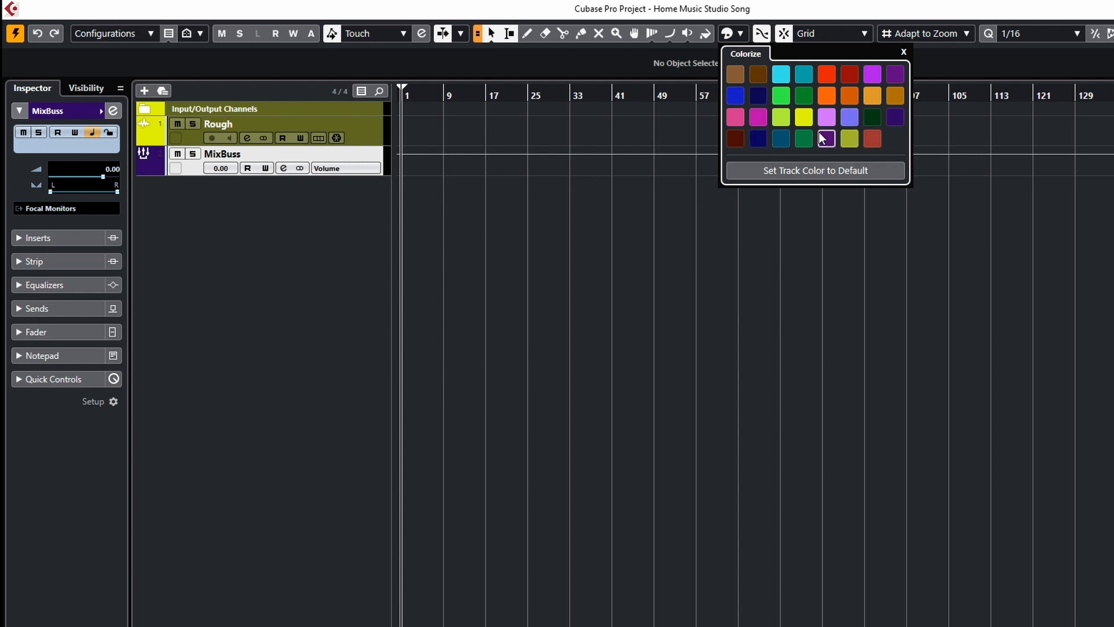
{"action": "left_click", "coordinate": [739, 34]}
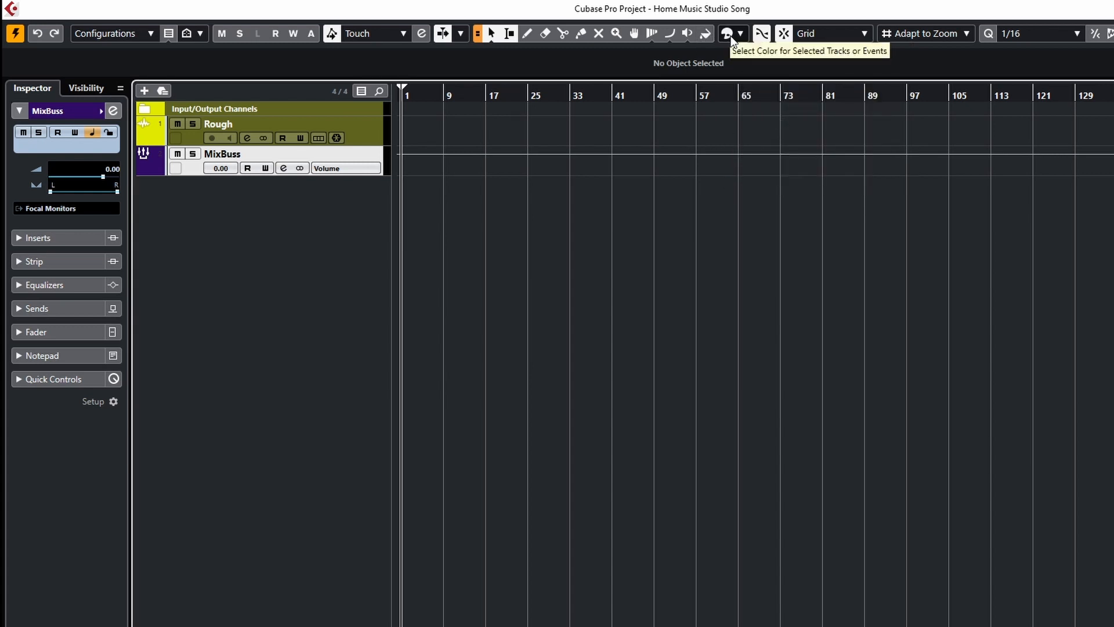
Add seven stereo group tracks routed to MixBuss, created outside the folder.
{"action": "left_click", "coordinate": [144, 91]}
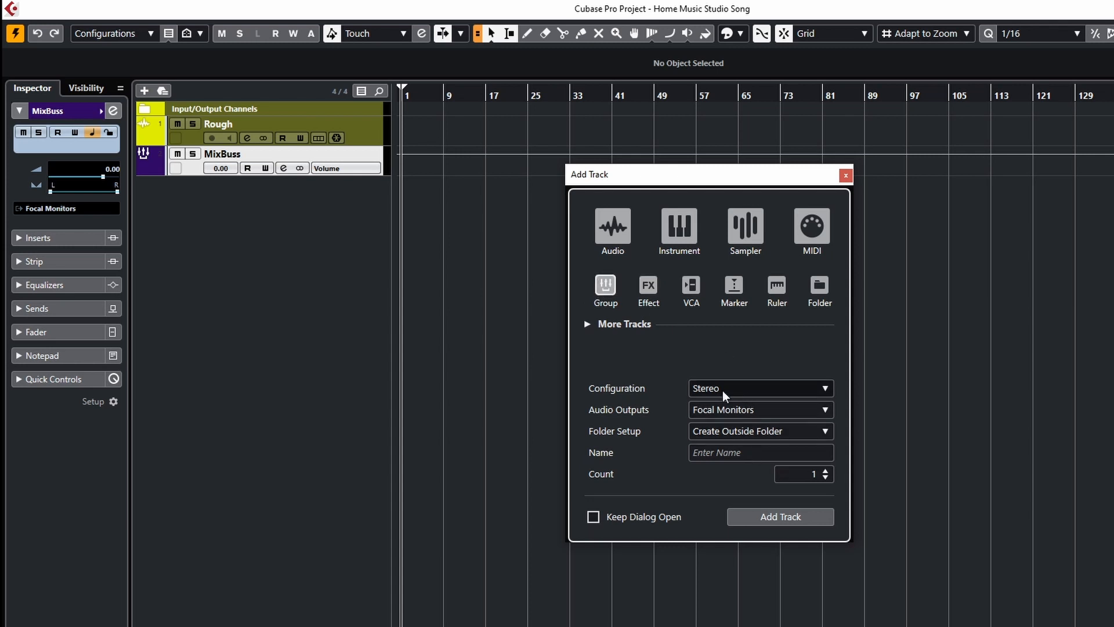
{"action": "left_click", "coordinate": [819, 411]}
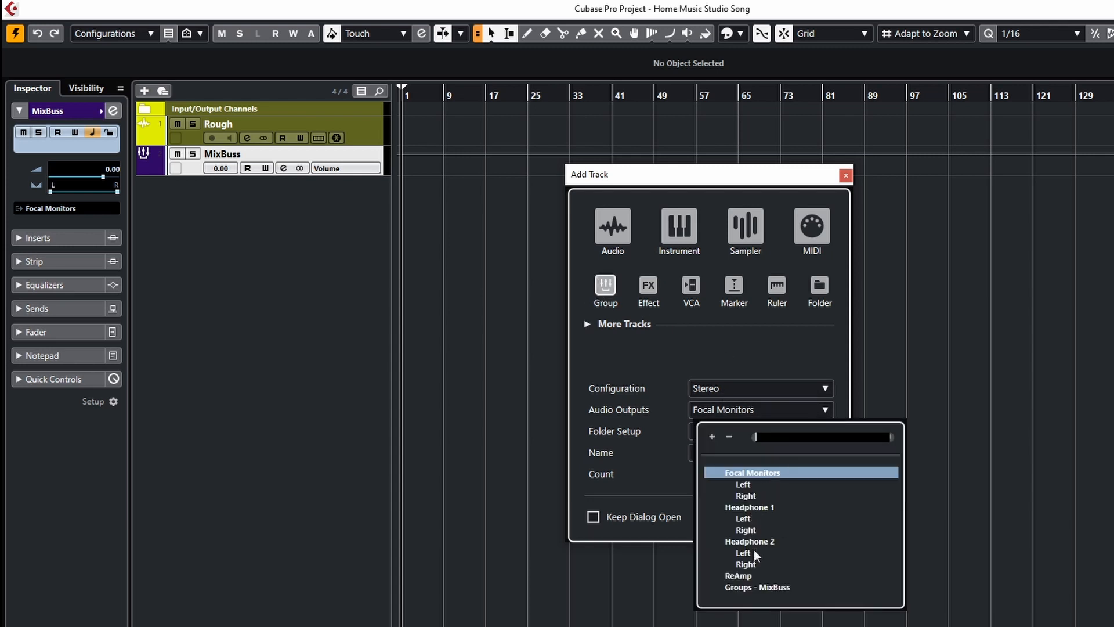
{"action": "left_click", "coordinate": [756, 588]}
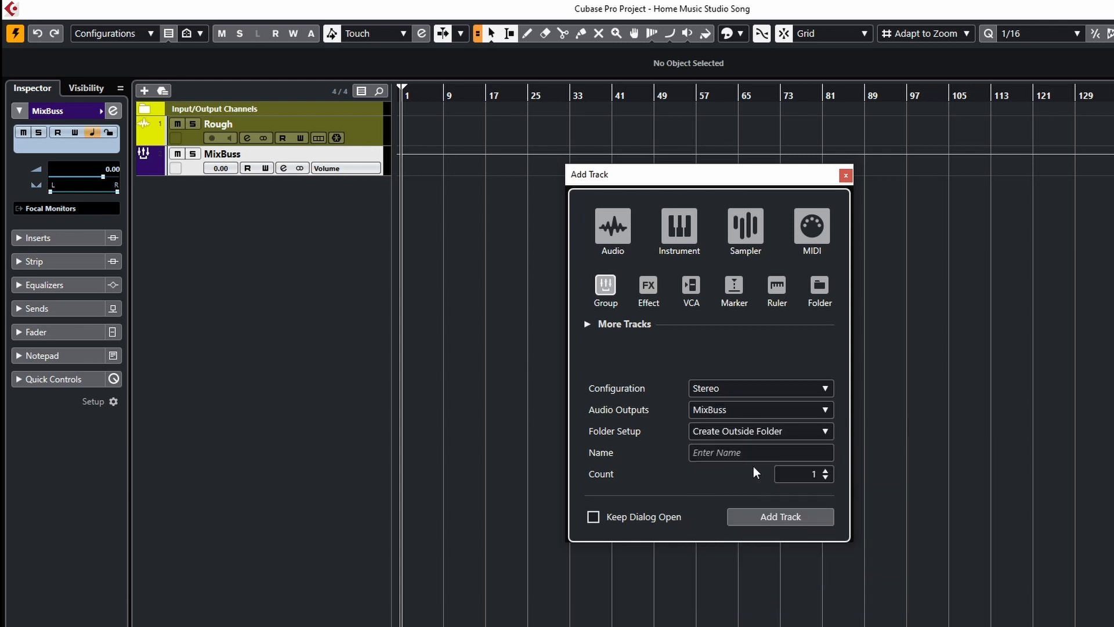
{"action": "left_click", "coordinate": [721, 431]}
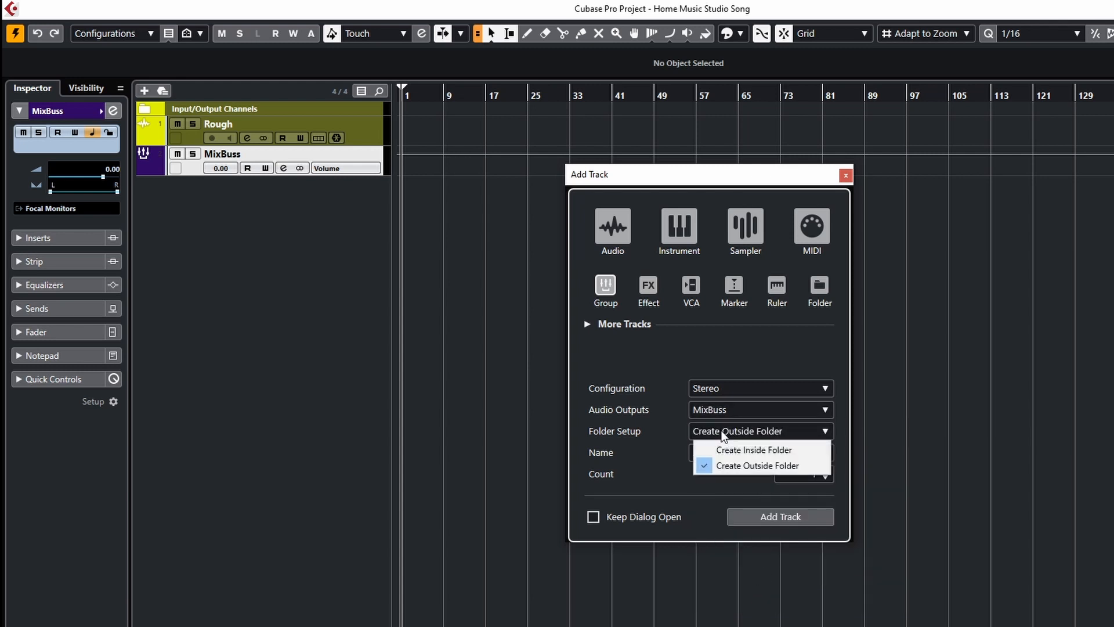
{"action": "left_click", "coordinate": [741, 465]}
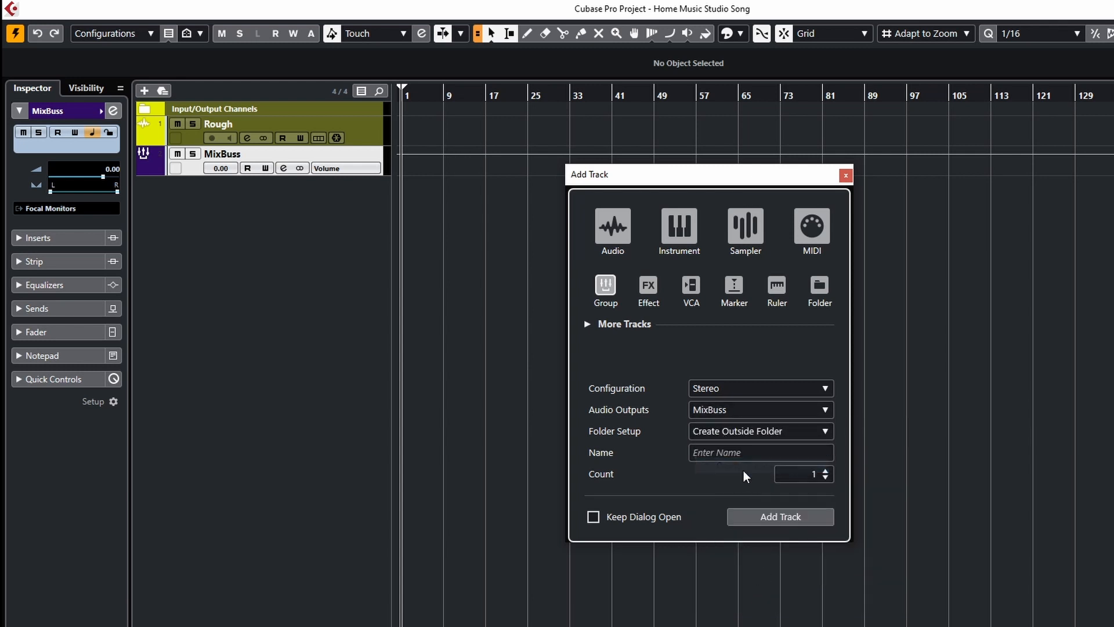
{"action": "left_click", "coordinate": [716, 454]}
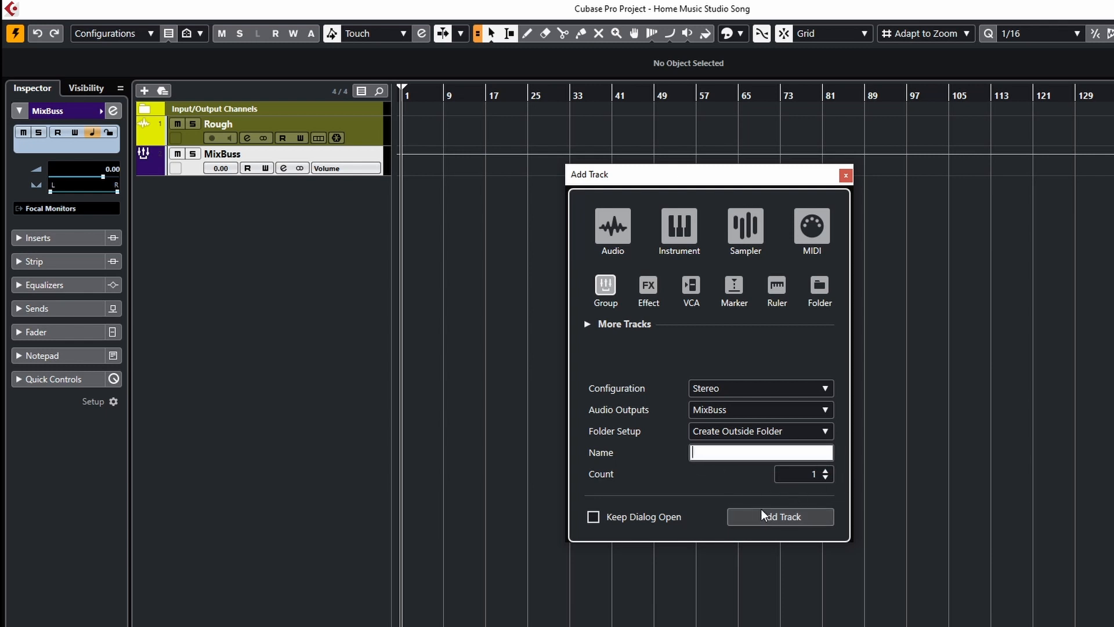
{"action": "left_click", "coordinate": [726, 505]}
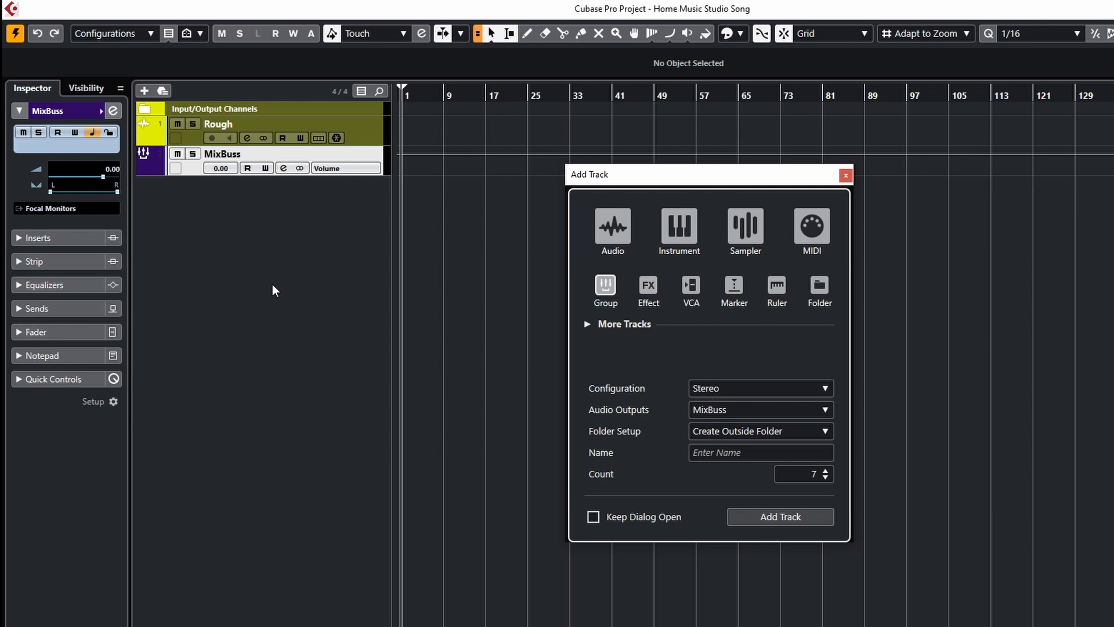
{"action": "key", "text": "Return"}
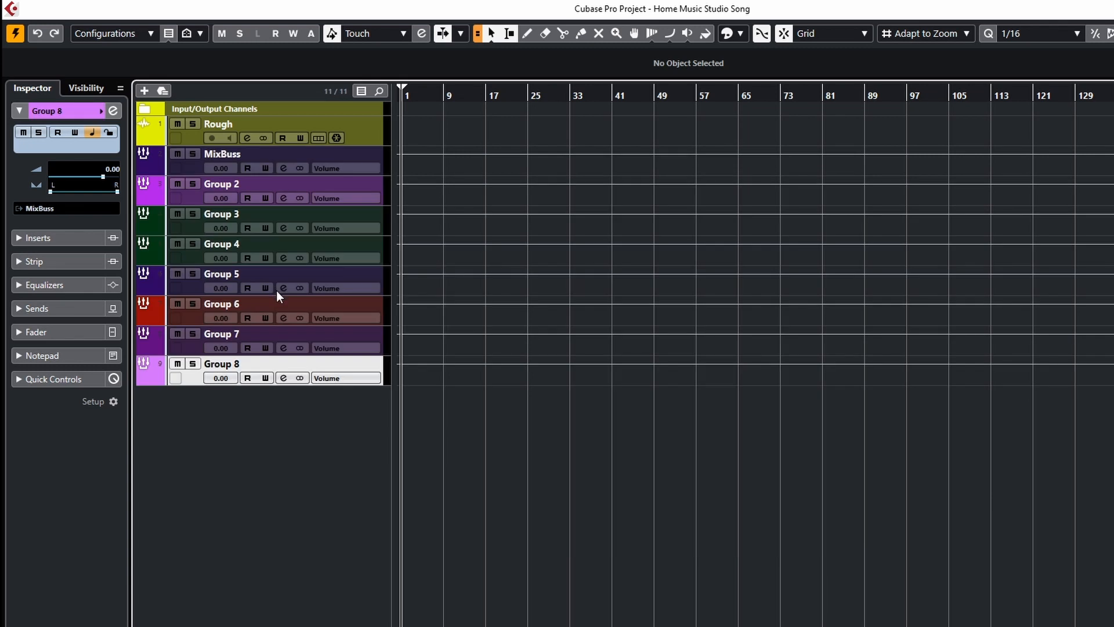
Colour group tracks 2, 5, 6, 7 and 8 dark green to match the other groups.
{"action": "left_click", "coordinate": [159, 201]}
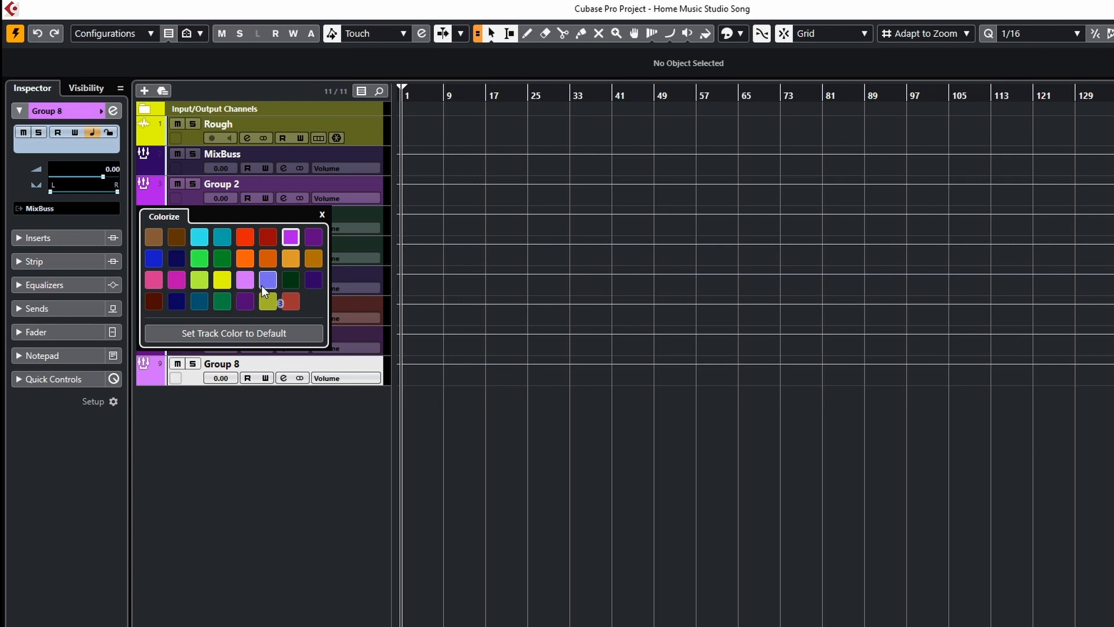
{"action": "left_click", "coordinate": [293, 283]}
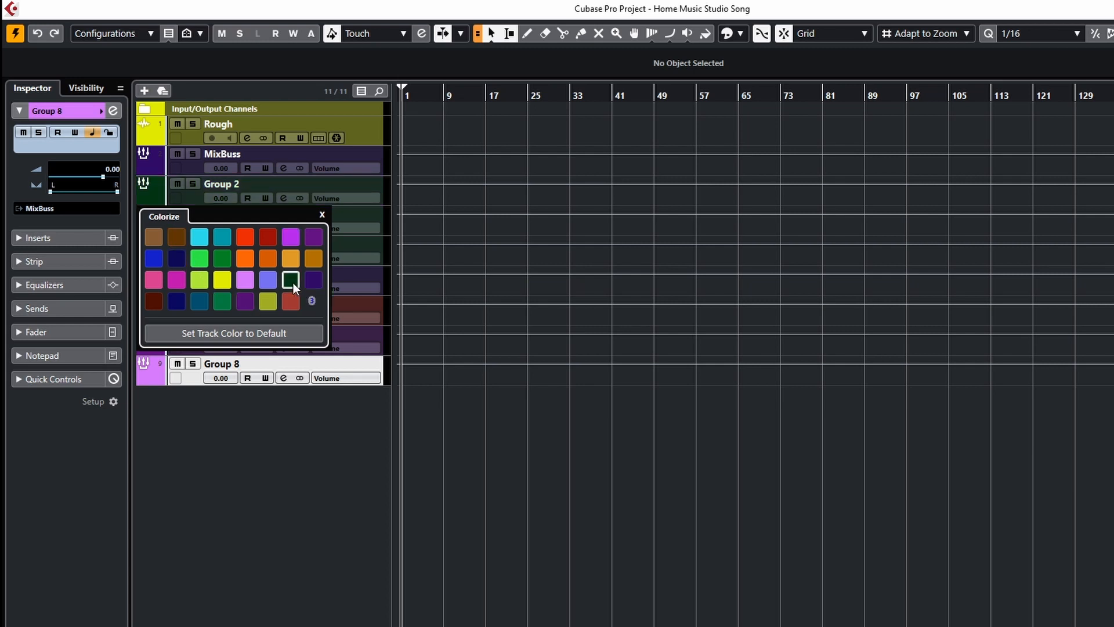
{"action": "left_click", "coordinate": [323, 216]}
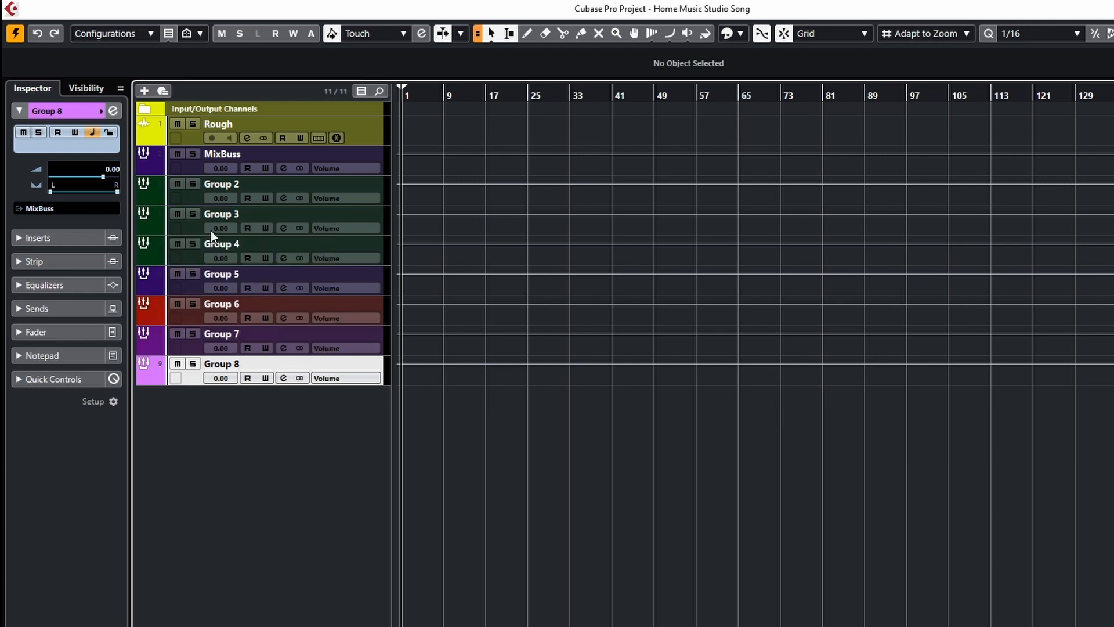
{"action": "left_click", "coordinate": [162, 287]}
{"action": "left_click", "coordinate": [290, 371]}
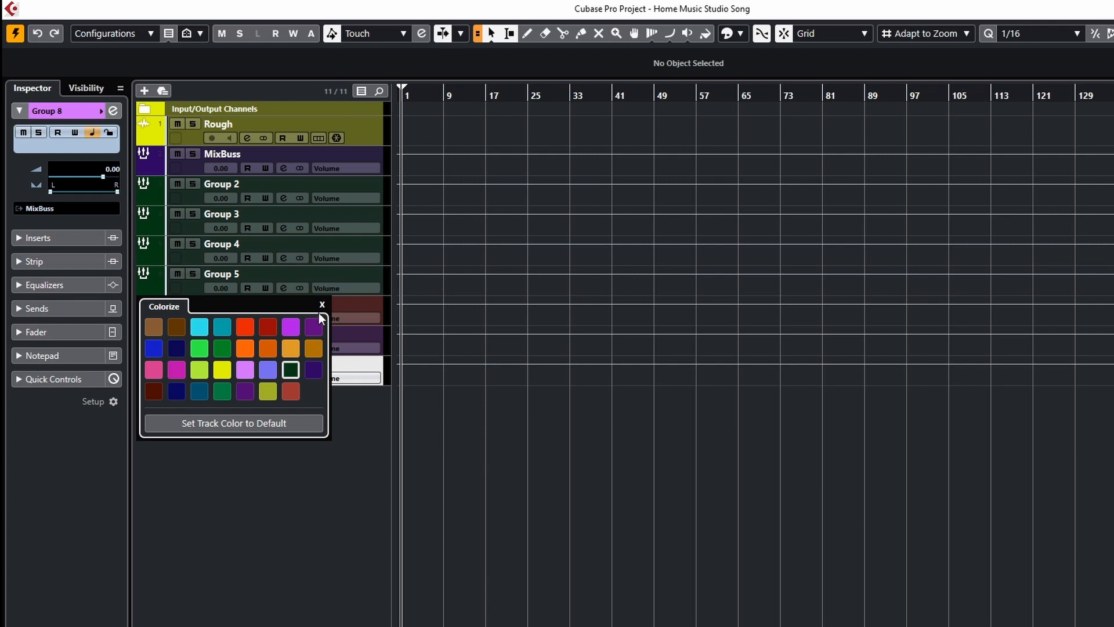
{"action": "left_click", "coordinate": [322, 304]}
{"action": "left_click", "coordinate": [162, 315]}
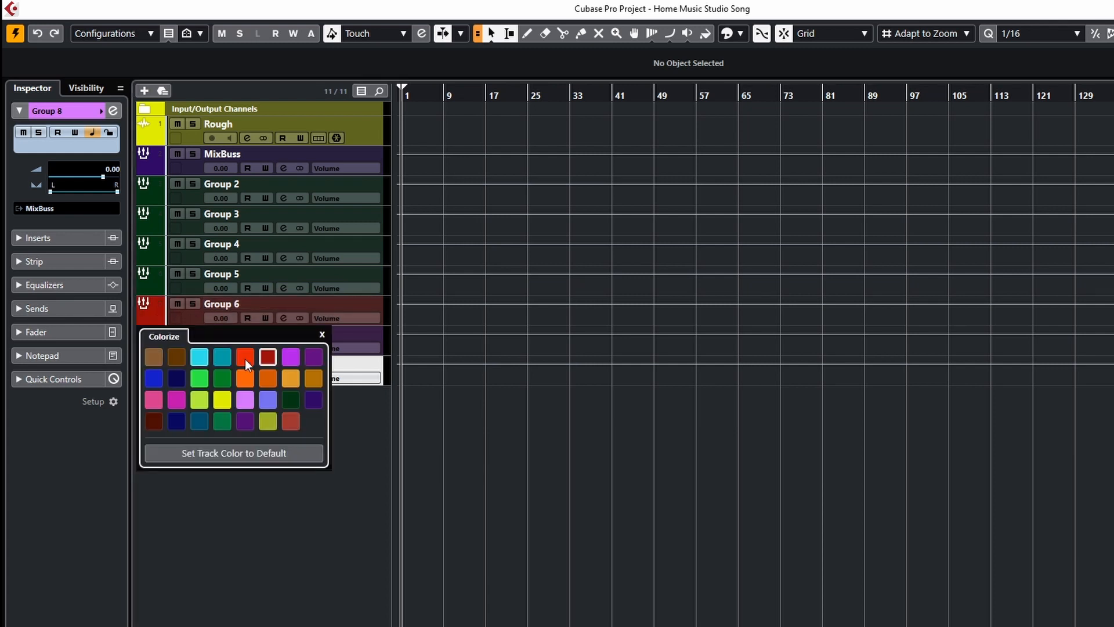
{"action": "left_click", "coordinate": [290, 399]}
{"action": "left_click", "coordinate": [322, 336]}
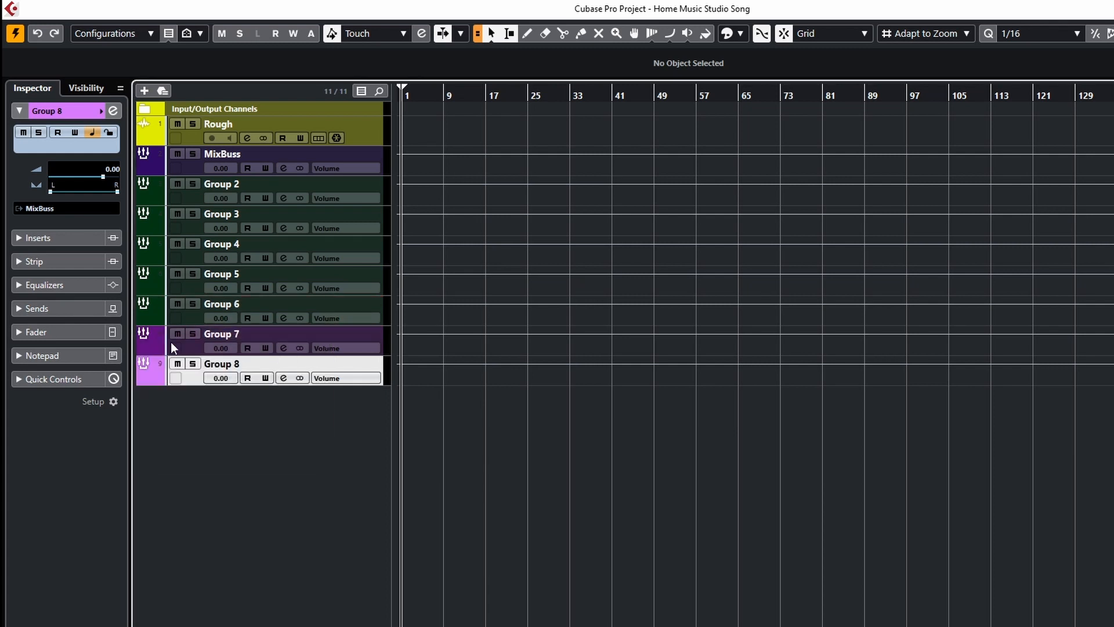
{"action": "left_click", "coordinate": [155, 347]}
{"action": "left_click", "coordinate": [291, 430]}
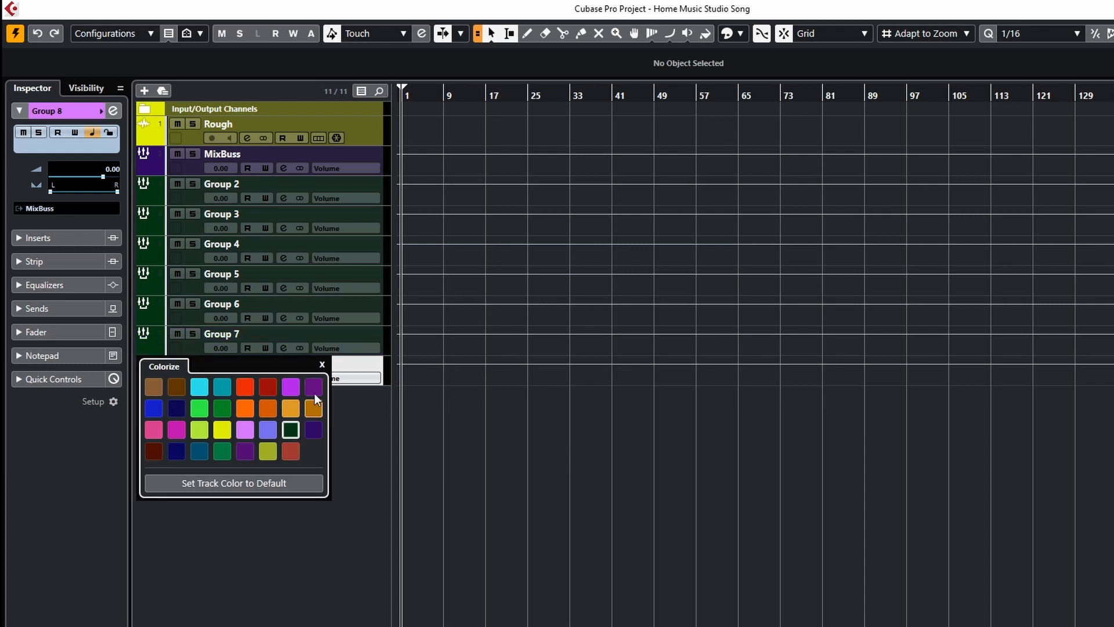
{"action": "left_click", "coordinate": [322, 365]}
{"action": "left_click", "coordinate": [165, 375]}
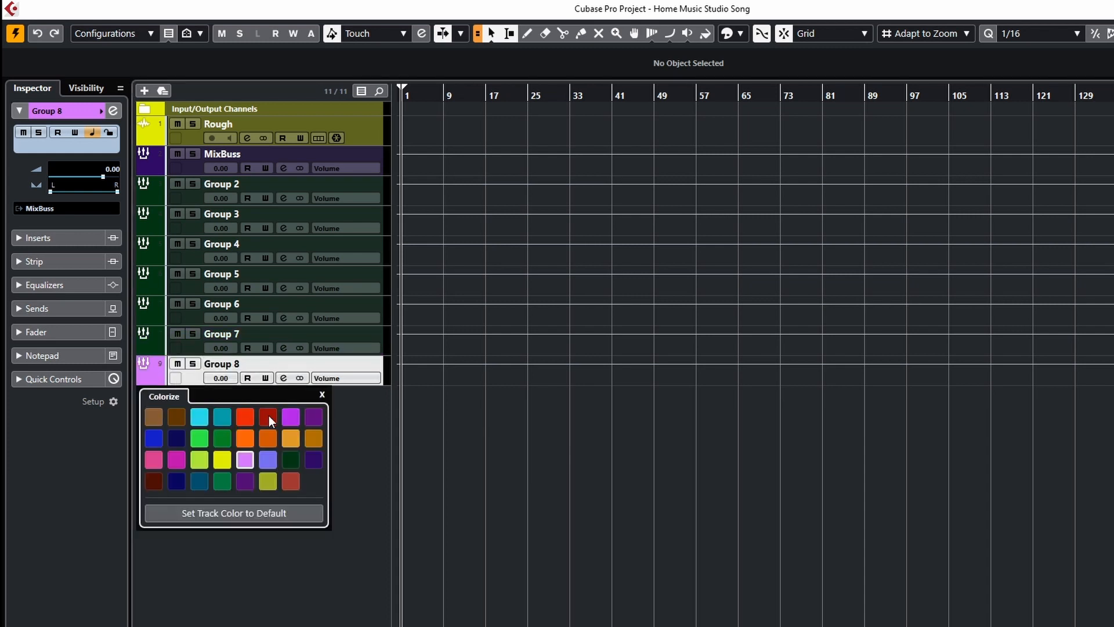
{"action": "left_click", "coordinate": [291, 459]}
{"action": "left_click", "coordinate": [322, 395]}
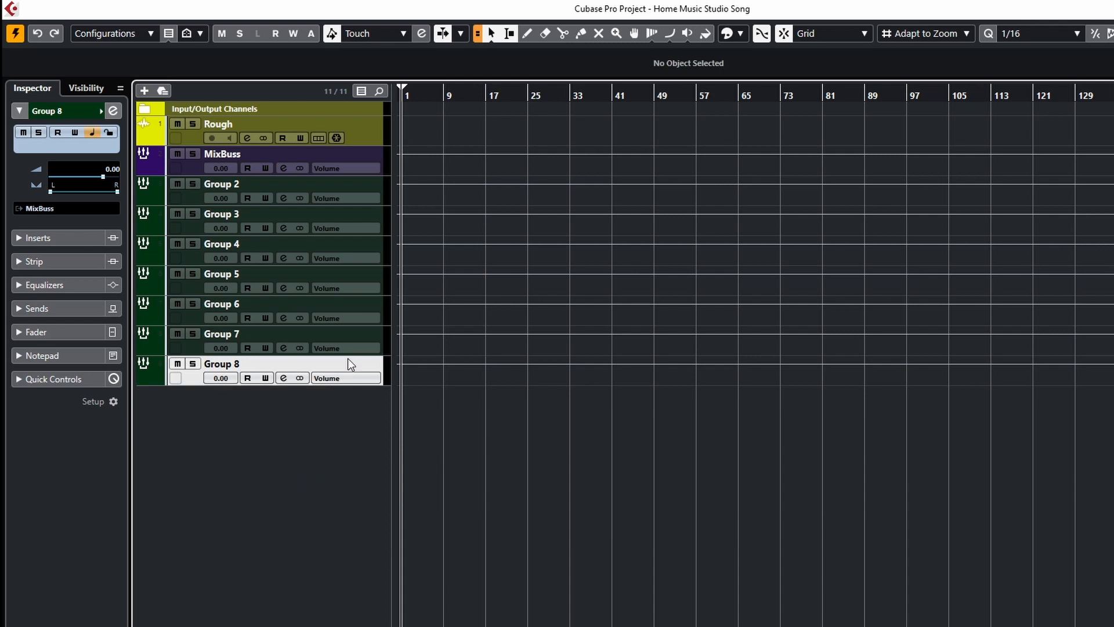
Colour the Rough audio track dark red.
{"action": "left_click", "coordinate": [161, 137]}
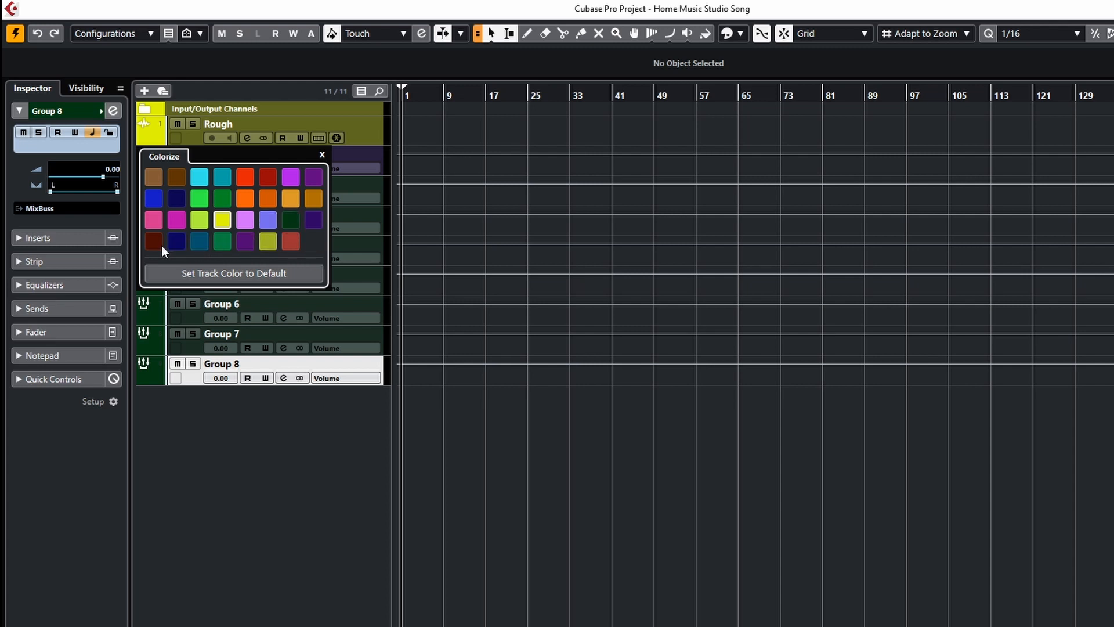
{"action": "left_click", "coordinate": [293, 243]}
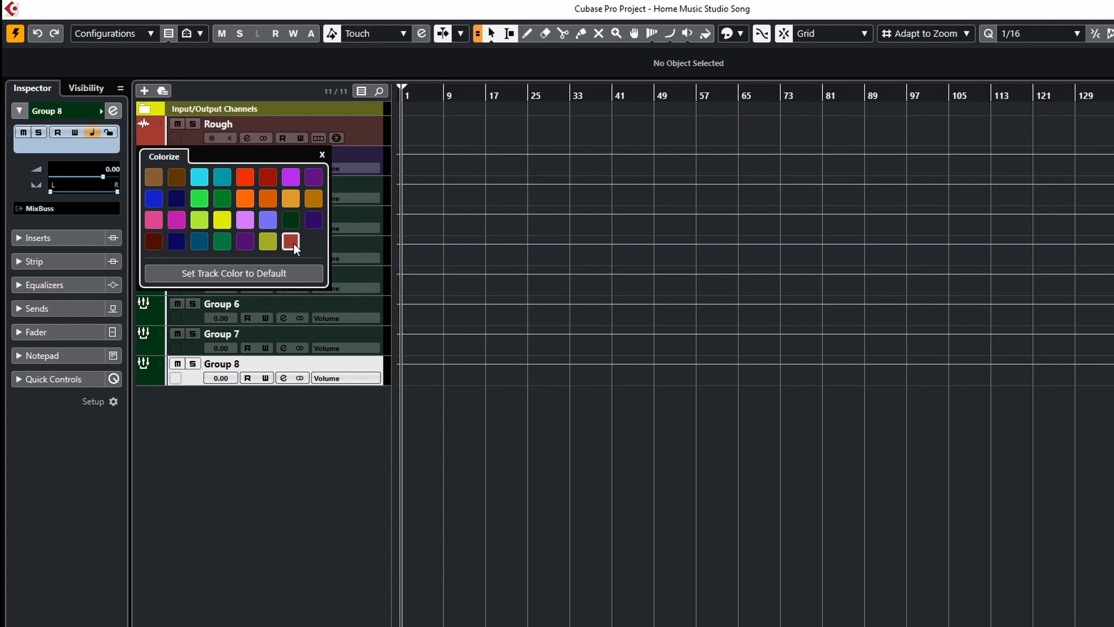
{"action": "left_click", "coordinate": [322, 155]}
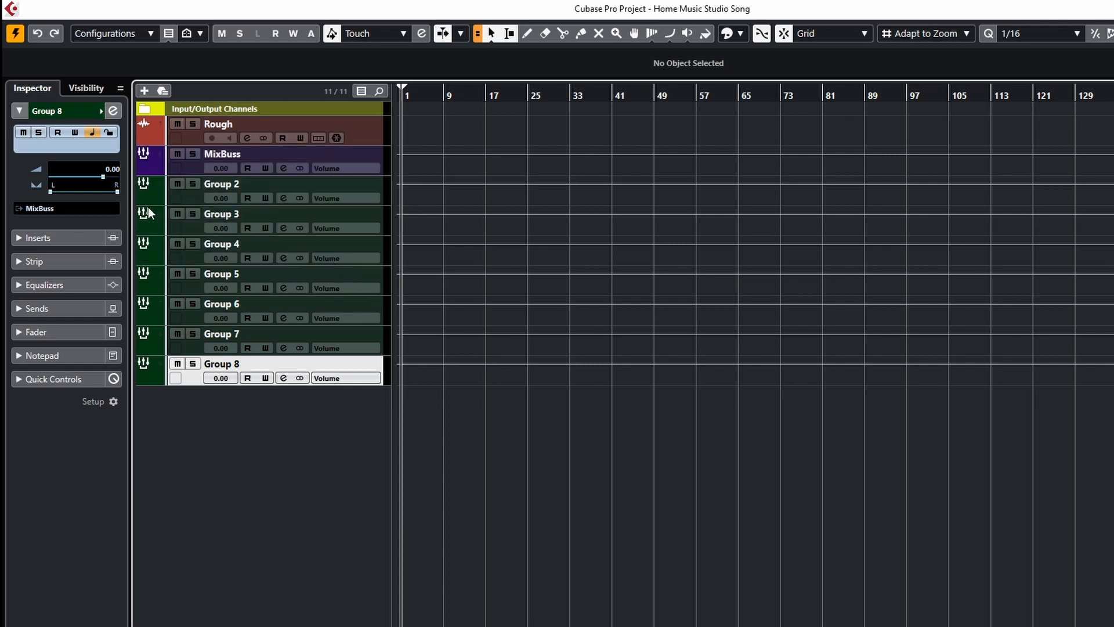
Rename the first two group tracks below MixBuss as DrumBuss and BassBuss.
{"action": "double_click", "coordinate": [235, 181]}
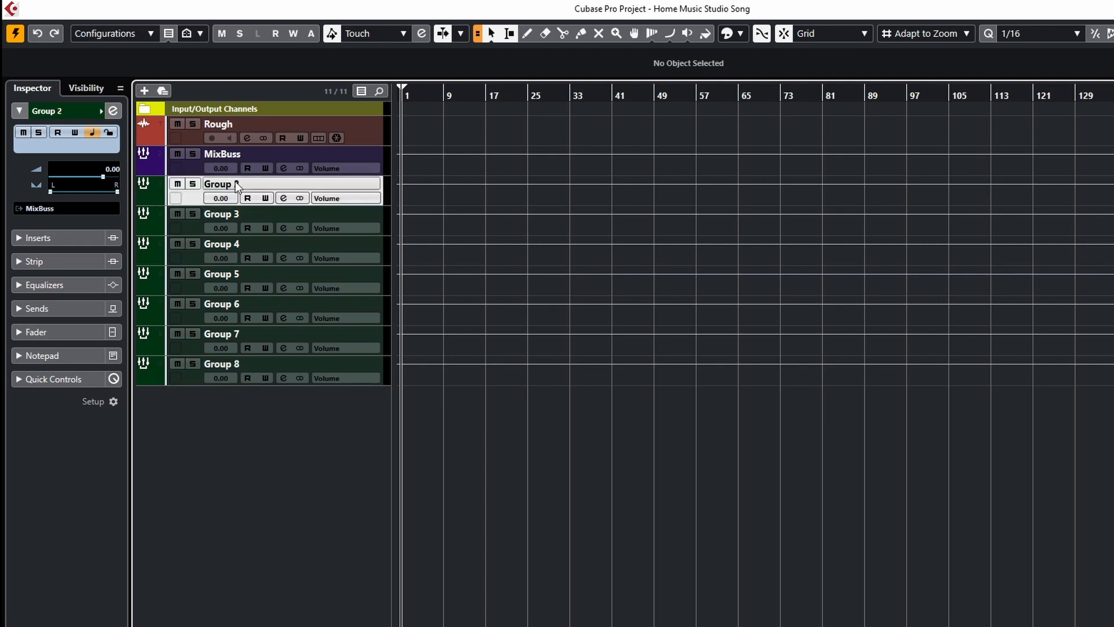
{"action": "type", "text": "Dru"}
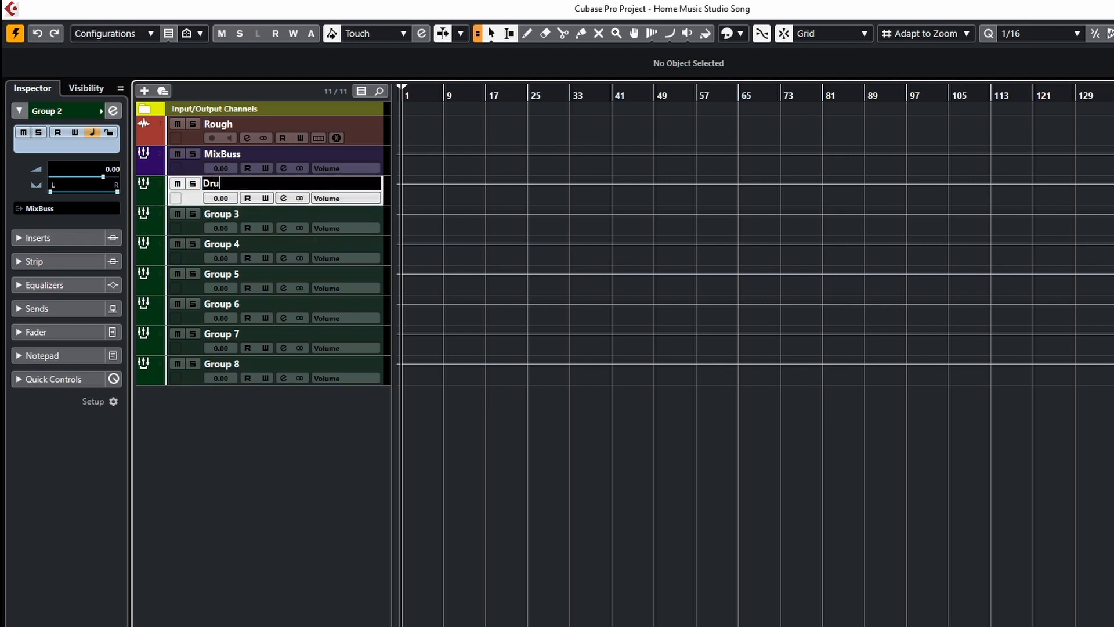
{"action": "type", "text": "mBuss"}
{"action": "key", "text": "Return"}
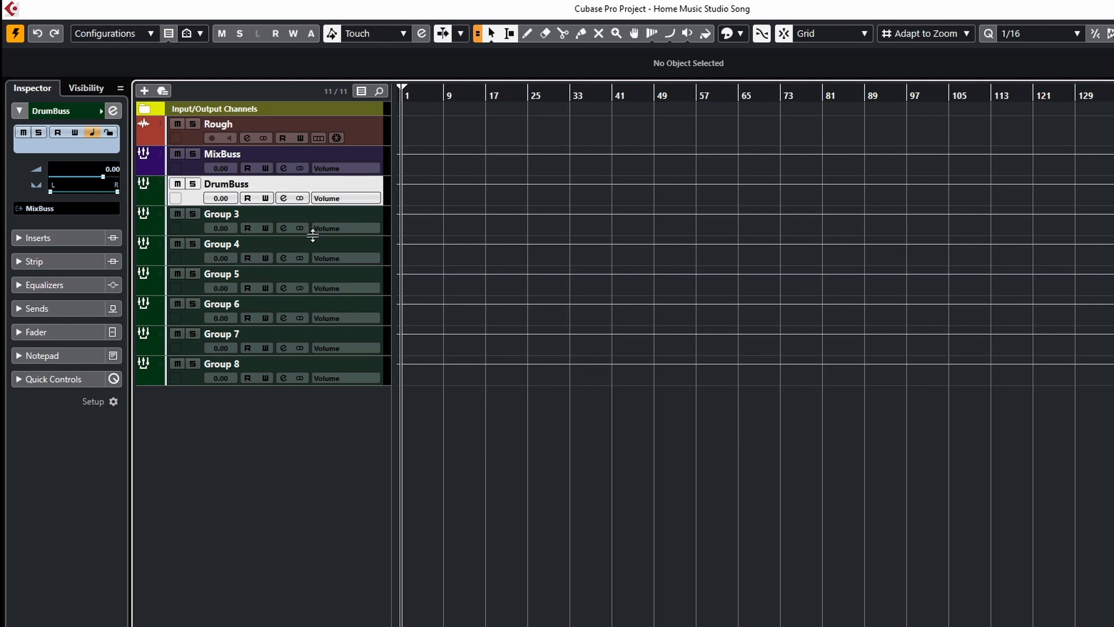
{"action": "double_click", "coordinate": [229, 216]}
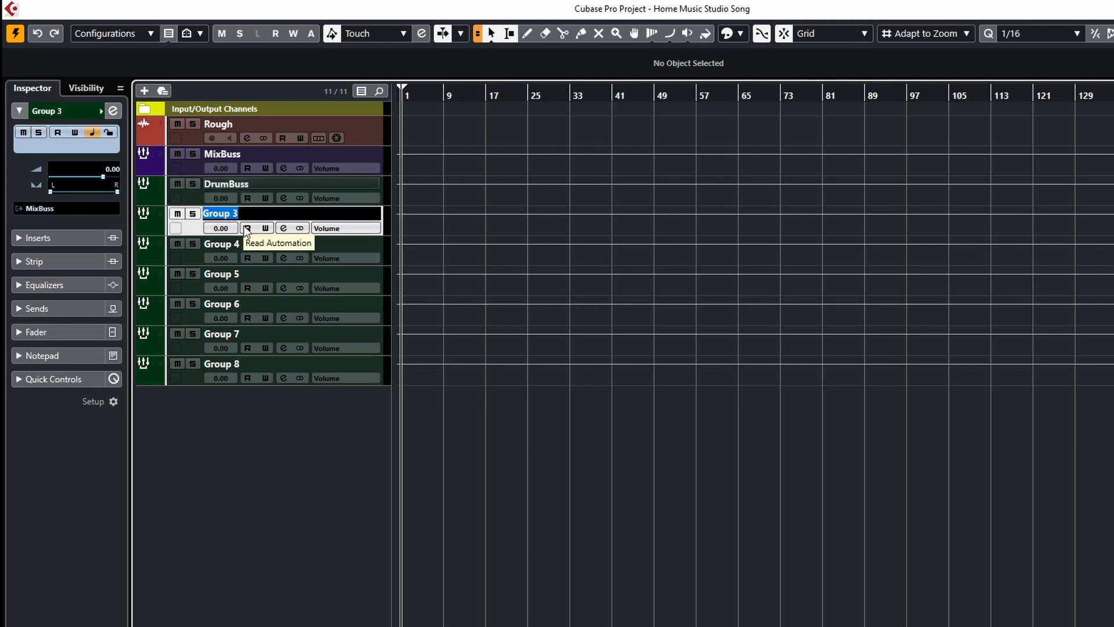
{"action": "type", "text": "BassBuss"}
{"action": "key", "text": "Return"}
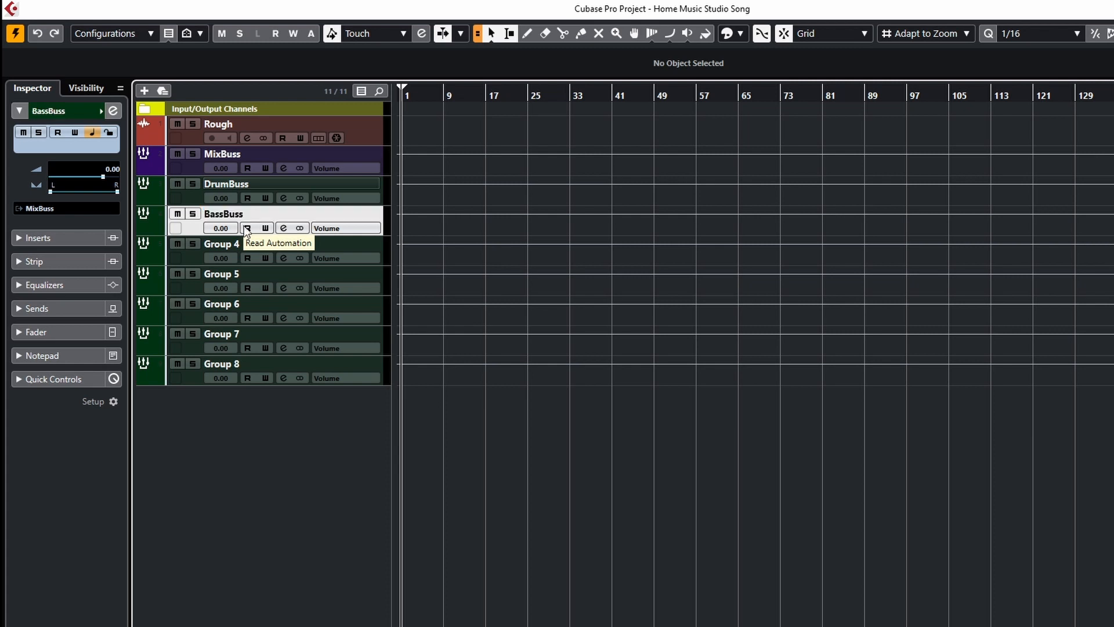
Rename the fourth group track as GuitarBuss.
{"action": "double_click", "coordinate": [227, 244]}
{"action": "type", "text": "Guitra"}
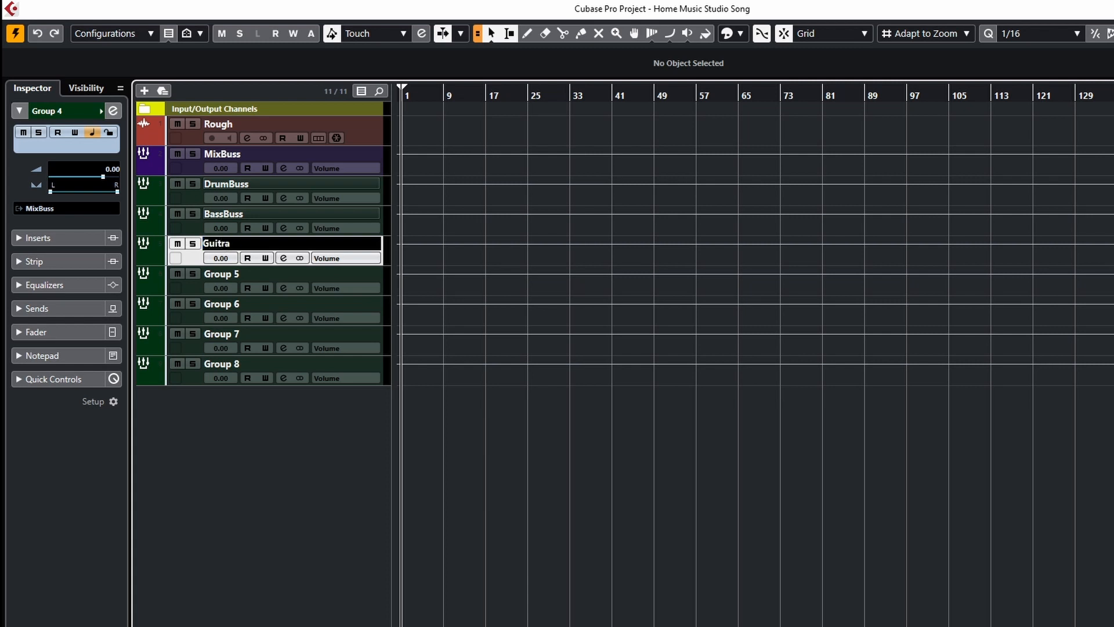
{"action": "key", "text": "BackSpace"}
{"action": "key", "text": "BackSpace"}
{"action": "type", "text": "arBuss"}
{"action": "key", "text": "Return"}
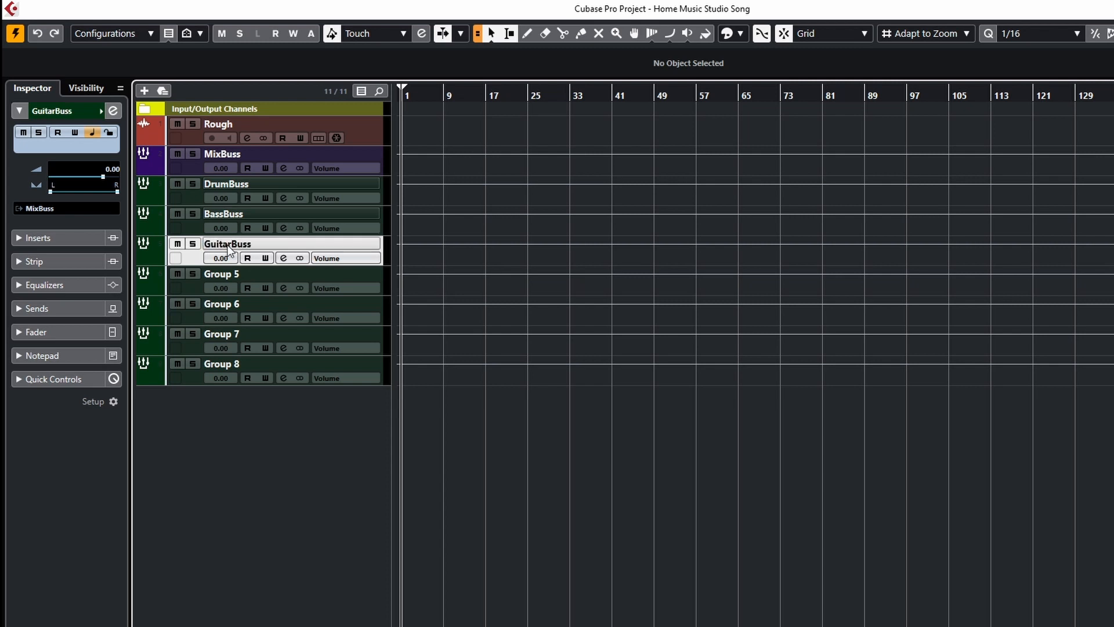
Rename the next two group tracks as KeysBuss and PercBuss.
{"action": "left_click", "coordinate": [225, 279]}
{"action": "double_click", "coordinate": [225, 279]}
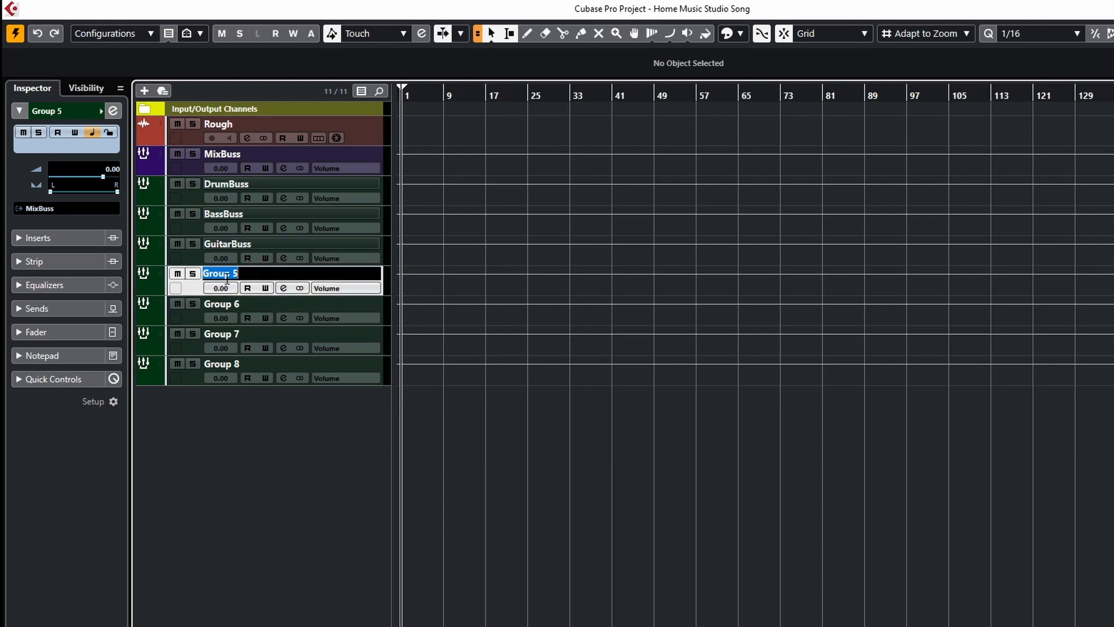
{"action": "type", "text": "KeysBuss"}
{"action": "key", "text": "Return"}
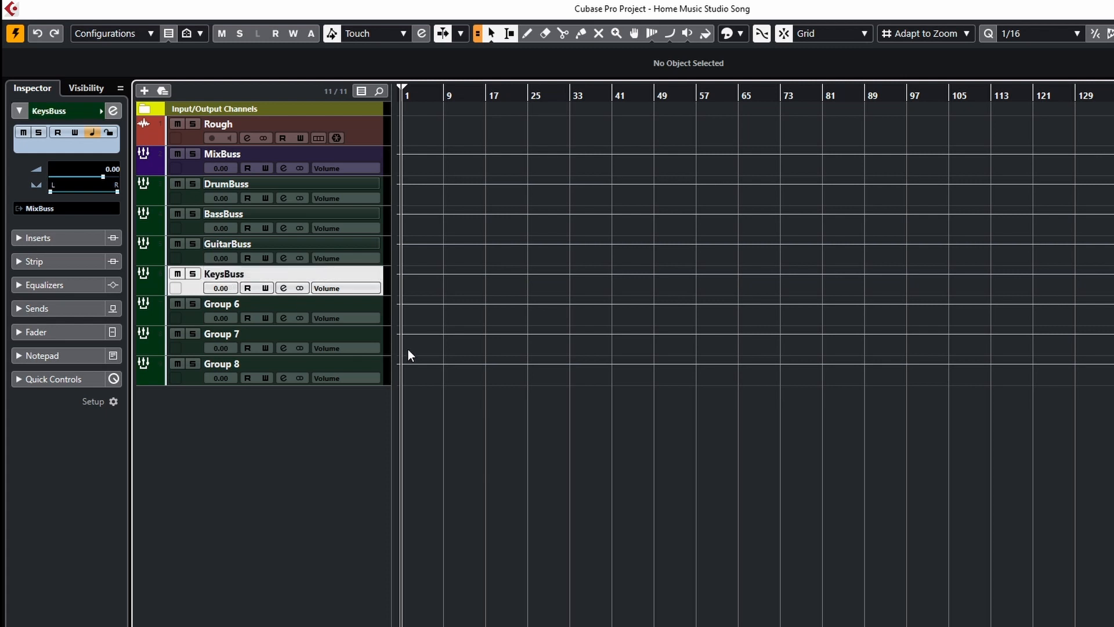
{"action": "double_click", "coordinate": [224, 304]}
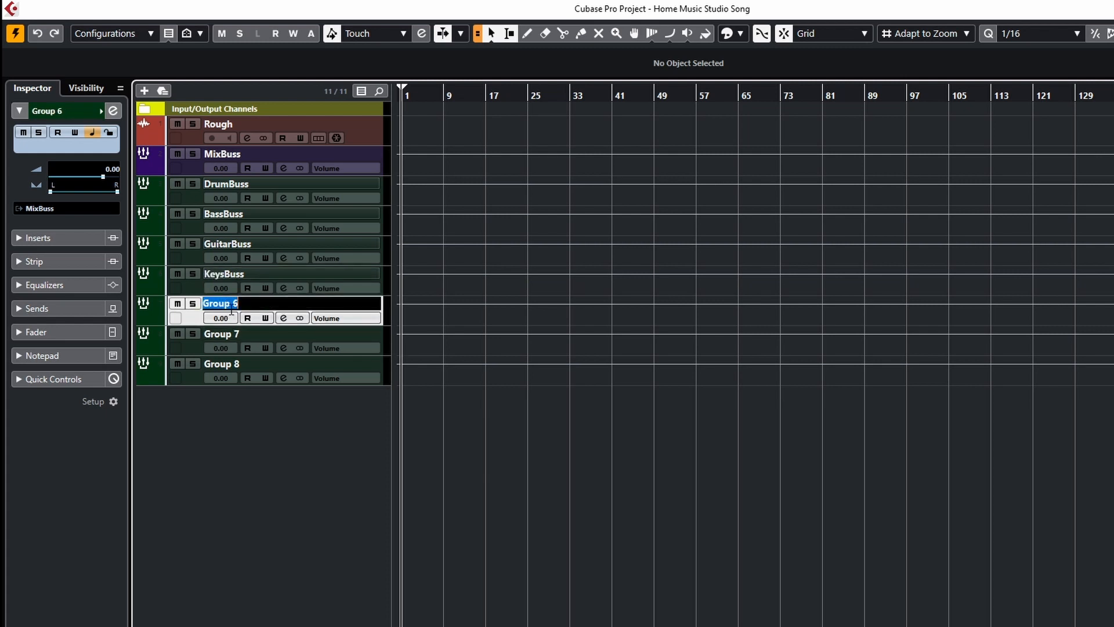
{"action": "type", "text": "Percussi9o"}
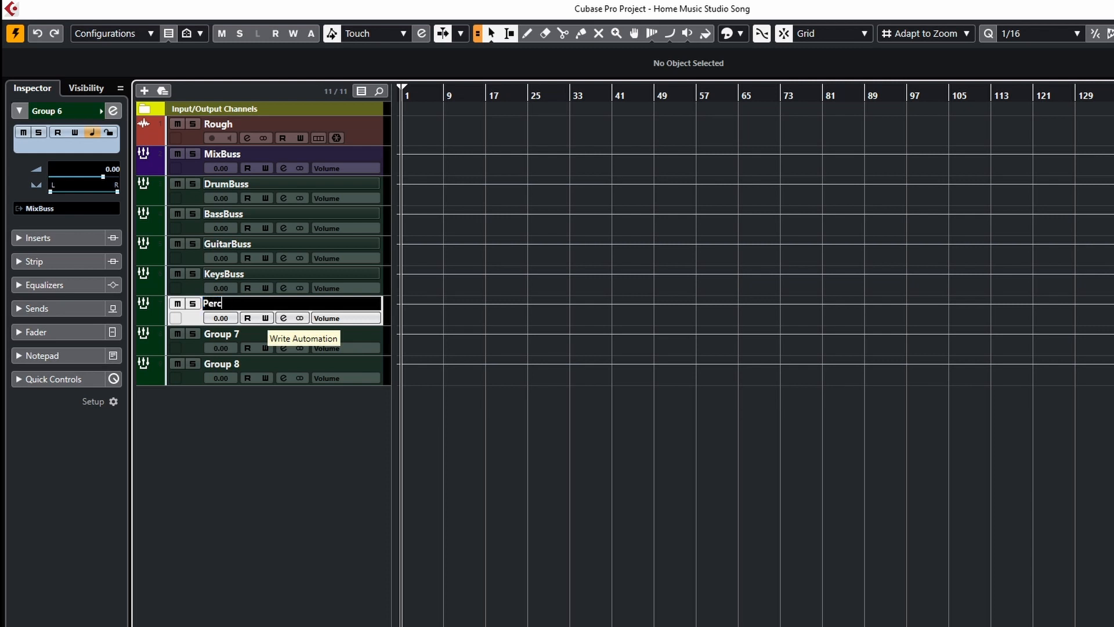
{"action": "key", "text": "BackSpace"}
{"action": "key", "text": "BackSpace"}
{"action": "key", "text": "BackSpace"}
{"action": "key", "text": "BackSpace"}
{"action": "key", "text": "BackSpace"}
{"action": "key", "text": "BackSpace"}
{"action": "type", "text": "Buss"}
{"action": "key", "text": "Return"}
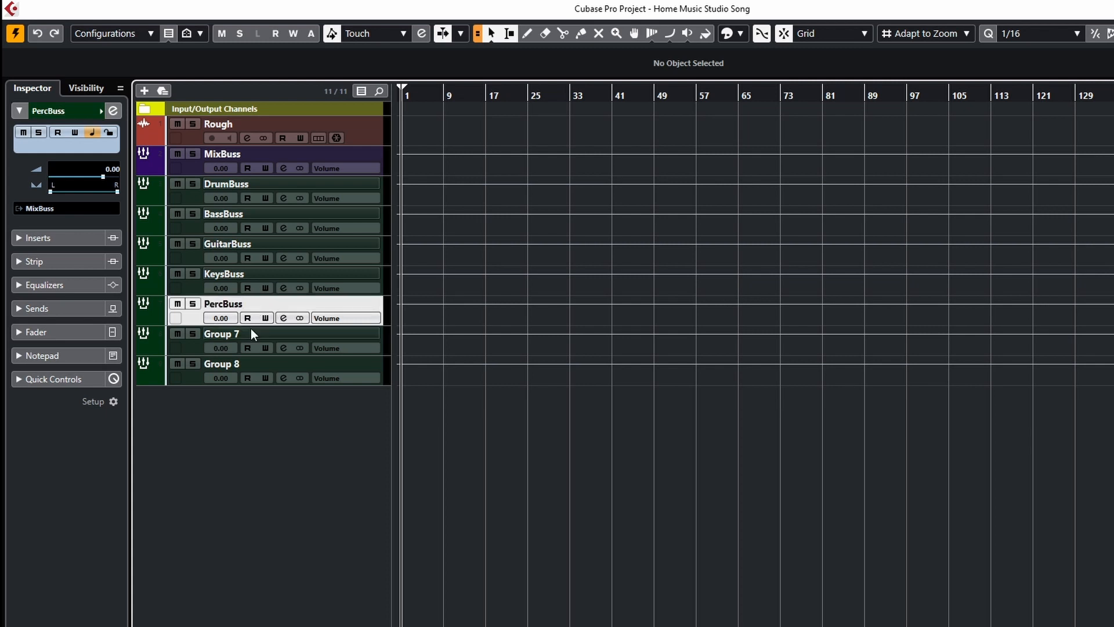
Rename the last two group tracks as OrchBuss and VOXBuss.
{"action": "double_click", "coordinate": [250, 330]}
{"action": "type", "text": "Or"}
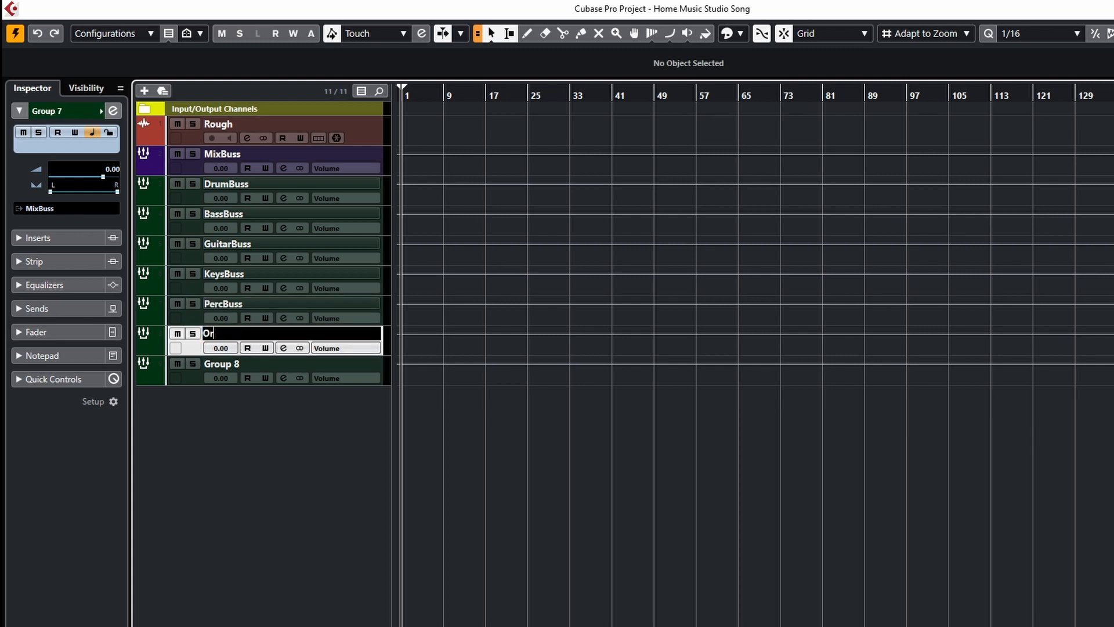
{"action": "type", "text": "chBuss"}
{"action": "key", "text": "Return"}
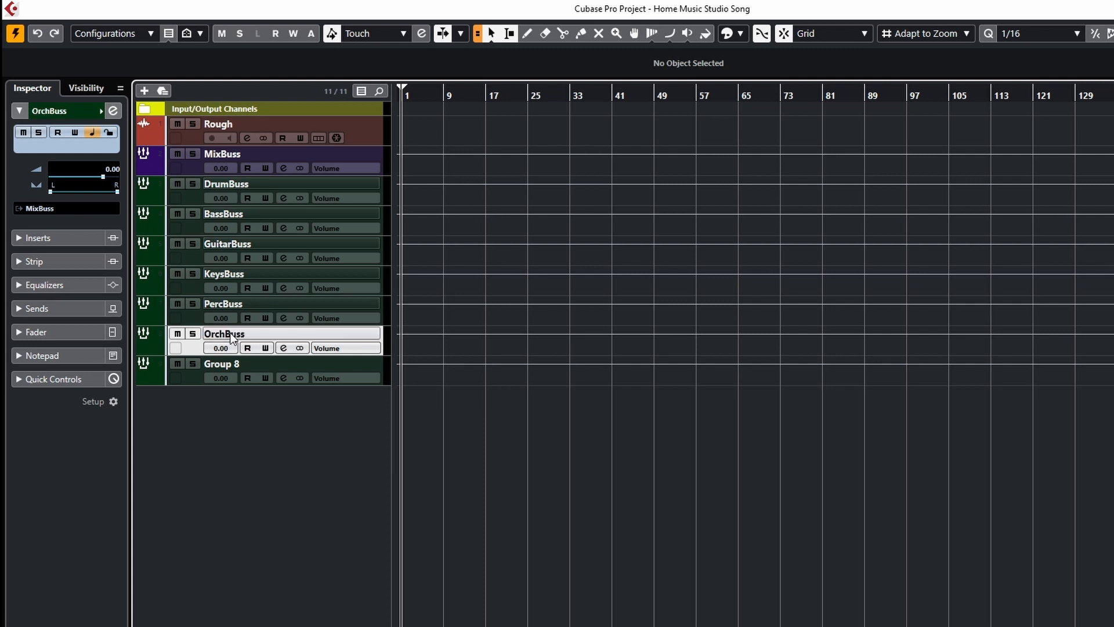
{"action": "double_click", "coordinate": [228, 364]}
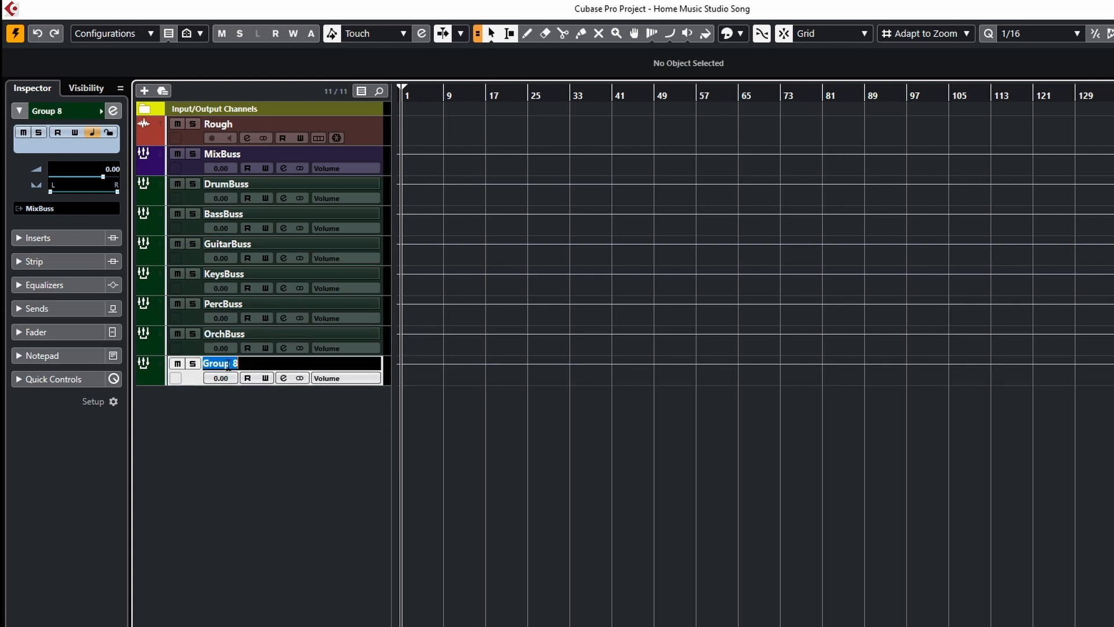
{"action": "type", "text": "VOXBuss"}
{"action": "key", "text": "Return"}
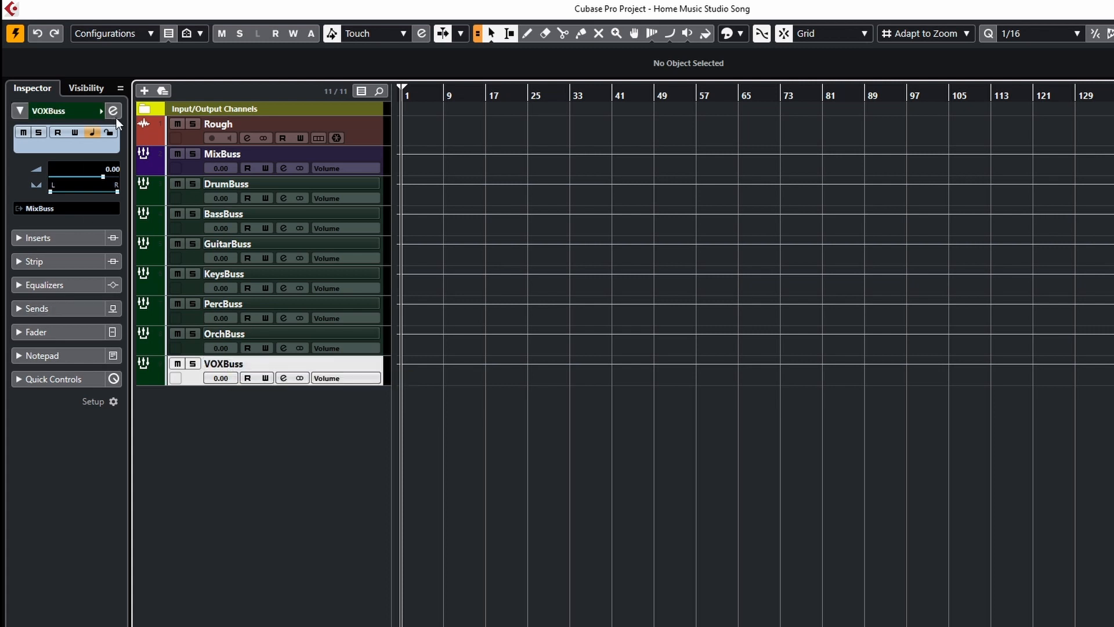
Add one more stereo group track routed to MixBuss and colour it dark green.
{"action": "left_click", "coordinate": [143, 91]}
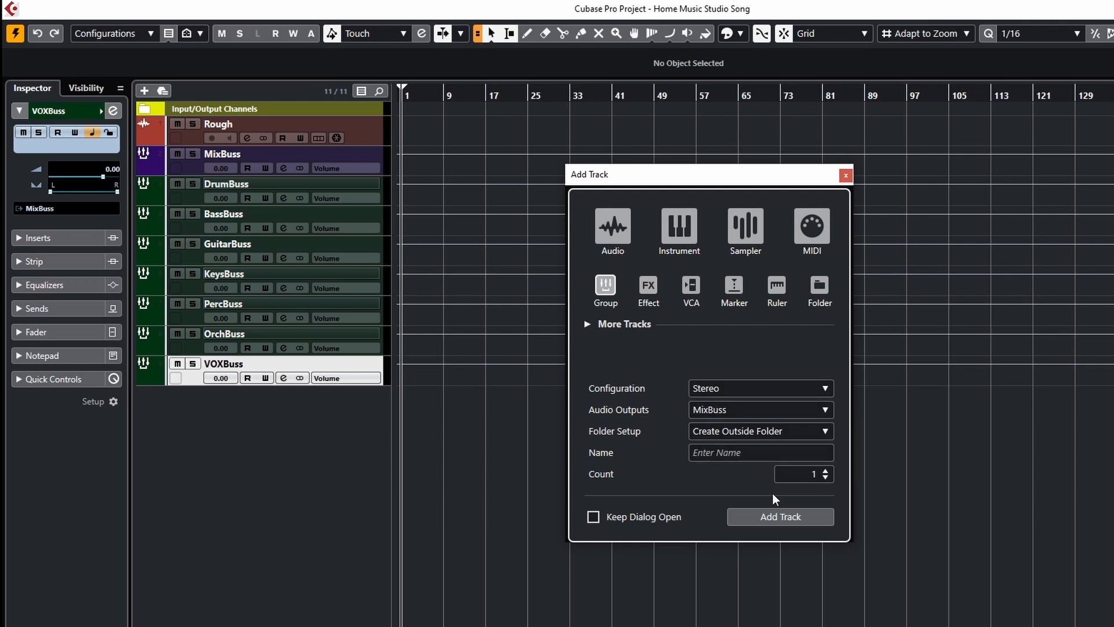
{"action": "left_click", "coordinate": [771, 517]}
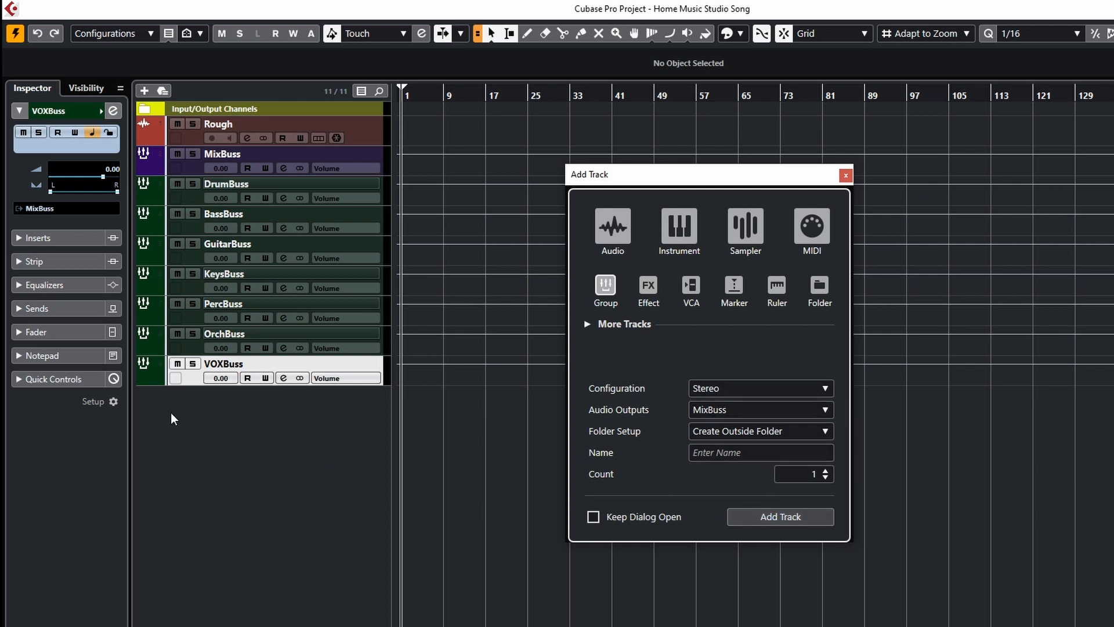
{"action": "left_click", "coordinate": [155, 409]}
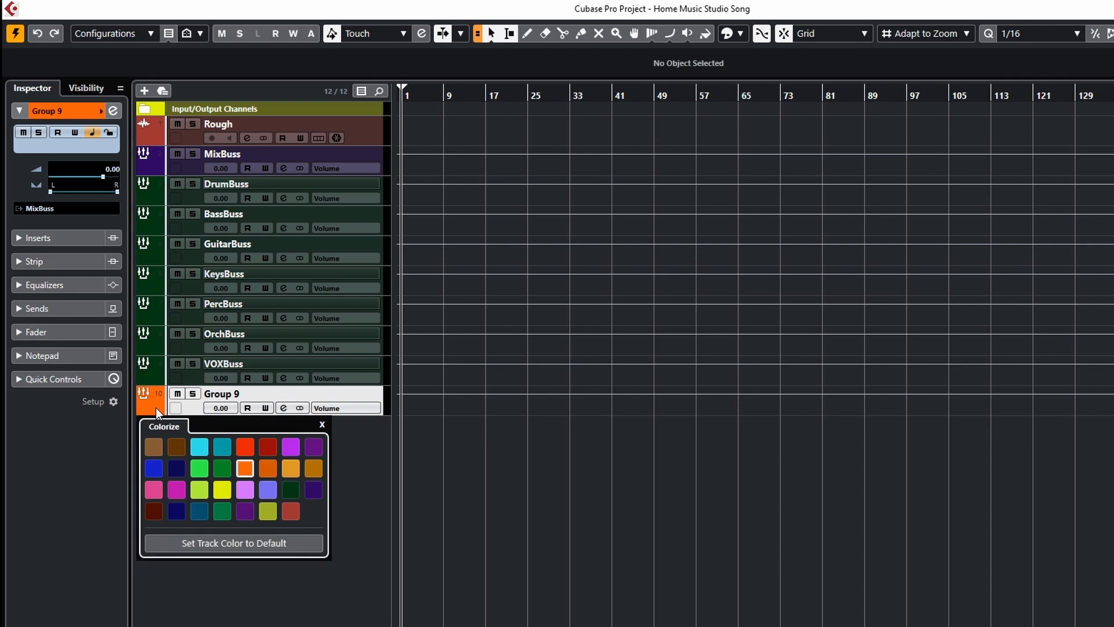
{"action": "left_click", "coordinate": [286, 491]}
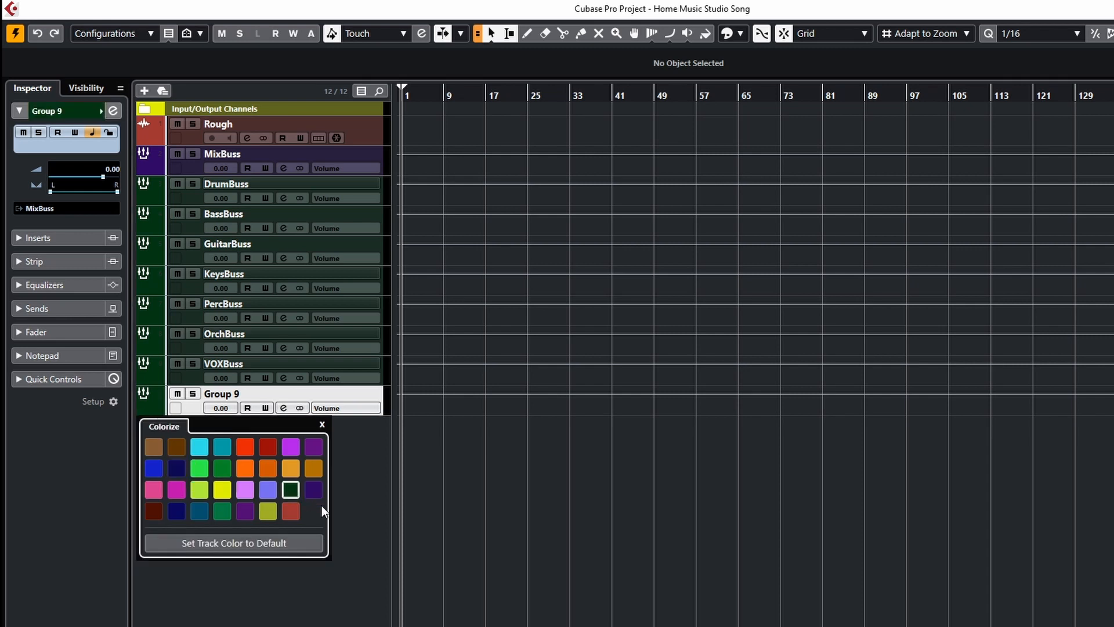
{"action": "left_click", "coordinate": [319, 426]}
Rename the new group track as BGVBuss.
{"action": "double_click", "coordinate": [216, 392]}
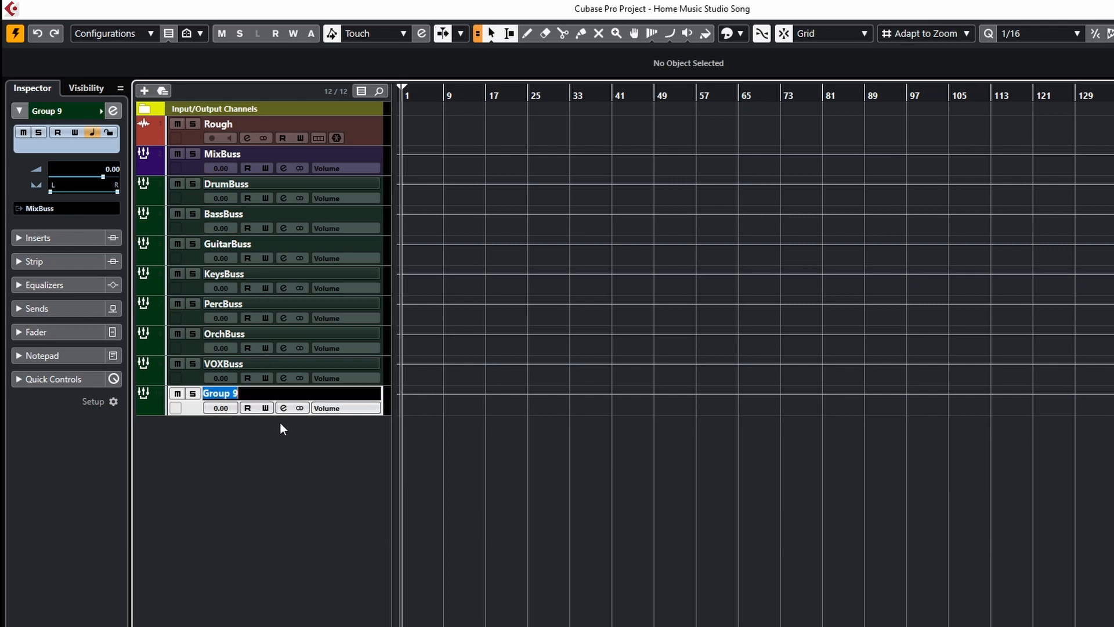
{"action": "type", "text": "BGVBuss"}
{"action": "key", "text": "Return"}
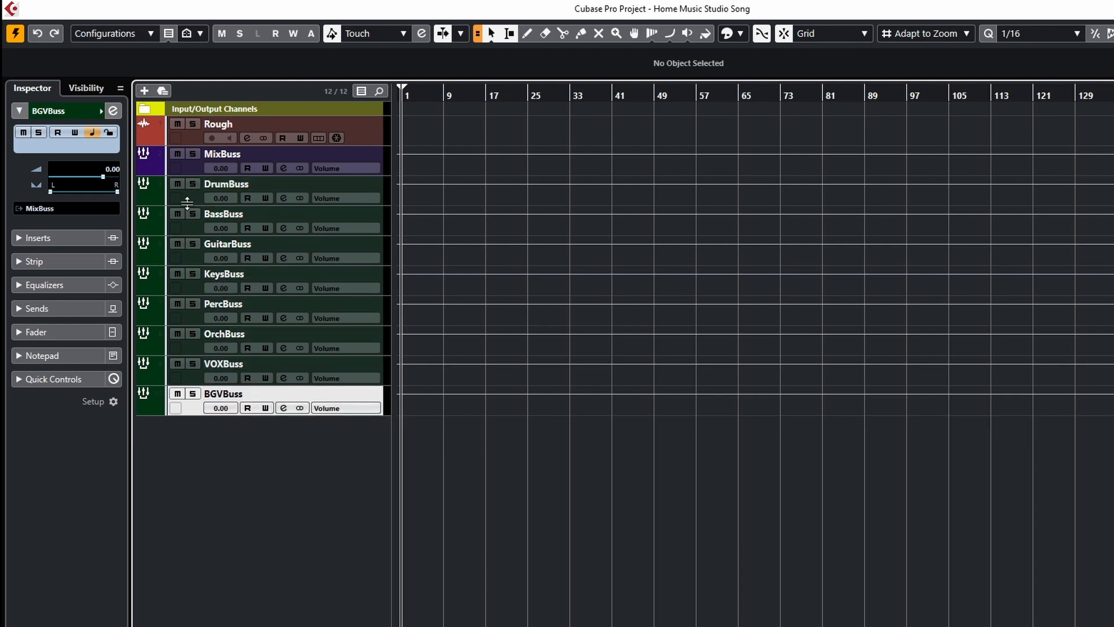
Solo the DrumBuss track.
{"action": "left_click", "coordinate": [192, 183]}
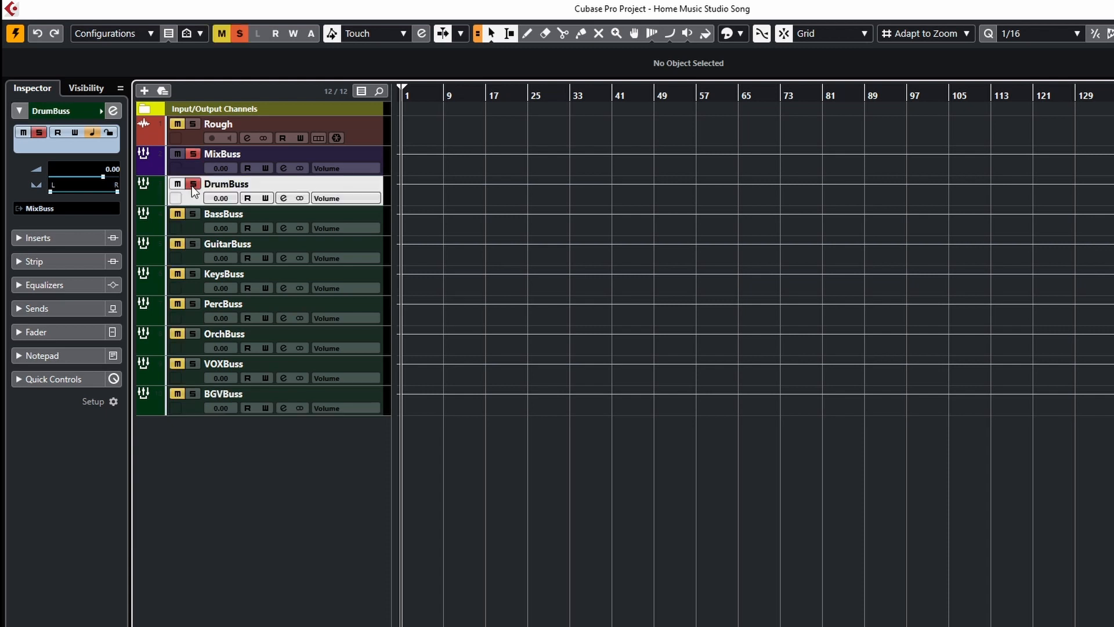
Unsolo DrumBuss and test solo and mute on each group buss, switching every one back off.
{"action": "left_click", "coordinate": [191, 184]}
{"action": "left_click", "coordinate": [192, 214]}
{"action": "left_click", "coordinate": [192, 213]}
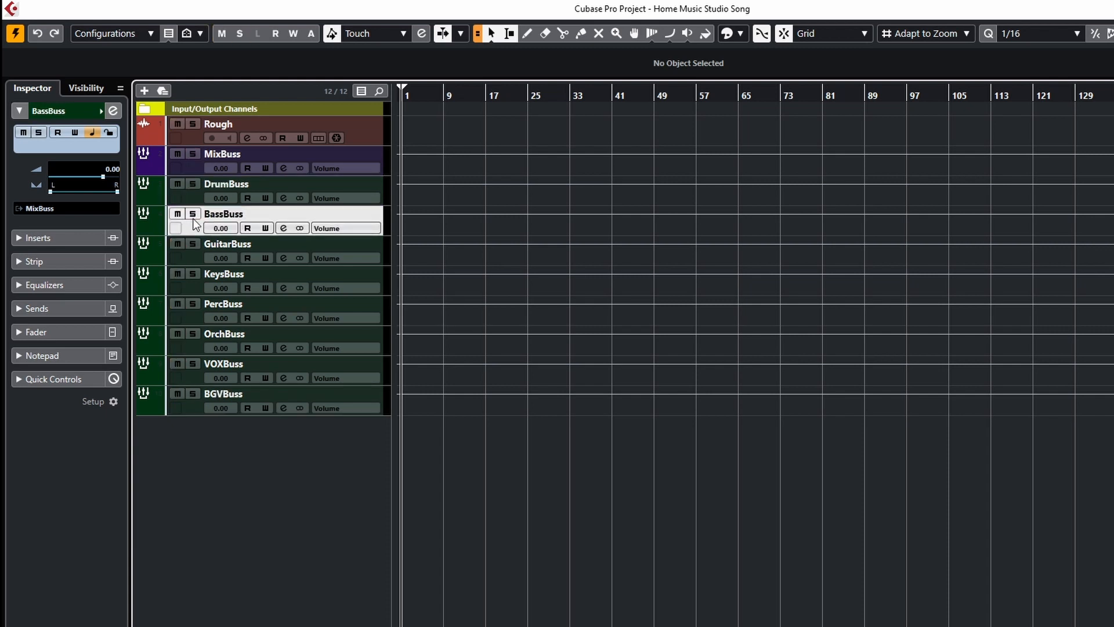
{"action": "left_click", "coordinate": [193, 186]}
{"action": "left_click", "coordinate": [193, 185]}
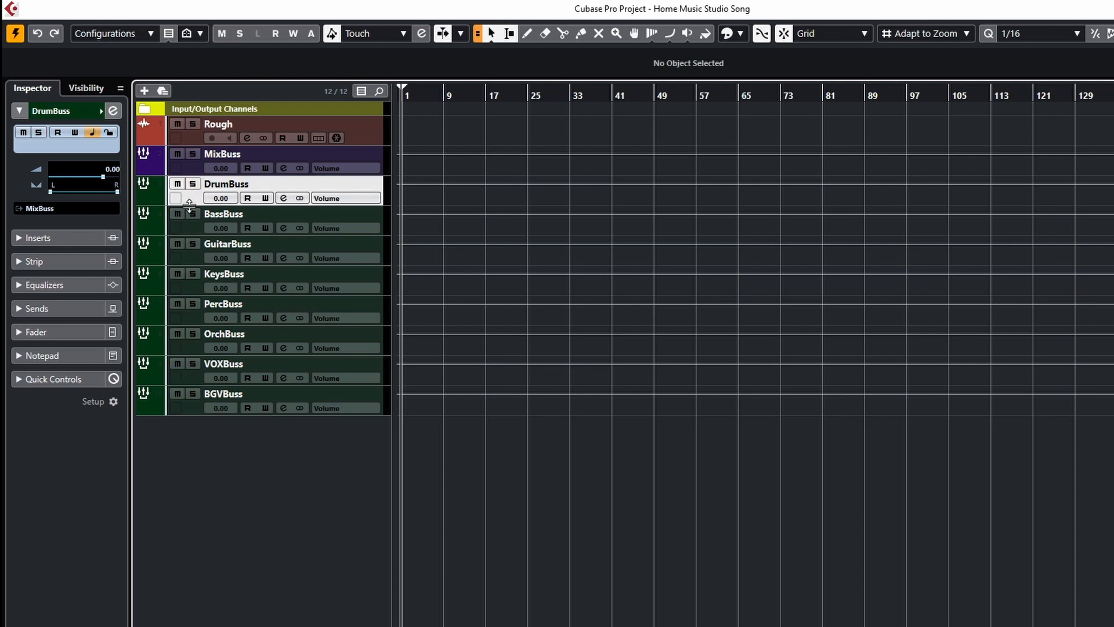
{"action": "left_click", "coordinate": [192, 213]}
{"action": "left_click", "coordinate": [192, 214]}
{"action": "left_click", "coordinate": [193, 244]}
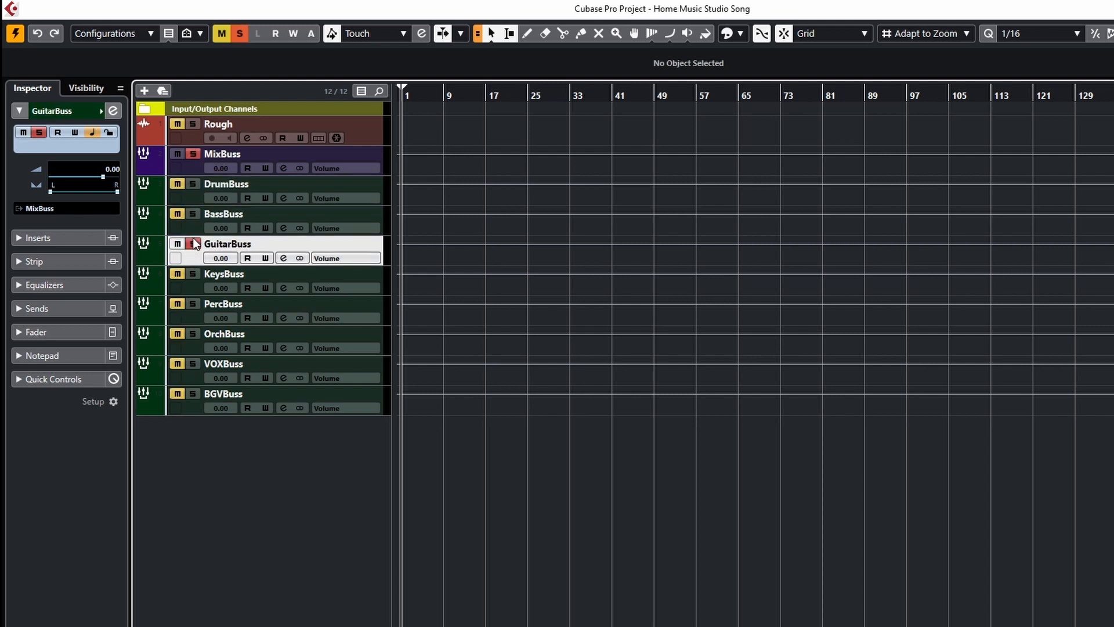
{"action": "left_click", "coordinate": [193, 242]}
{"action": "left_click", "coordinate": [191, 273]}
{"action": "left_click", "coordinate": [192, 274]}
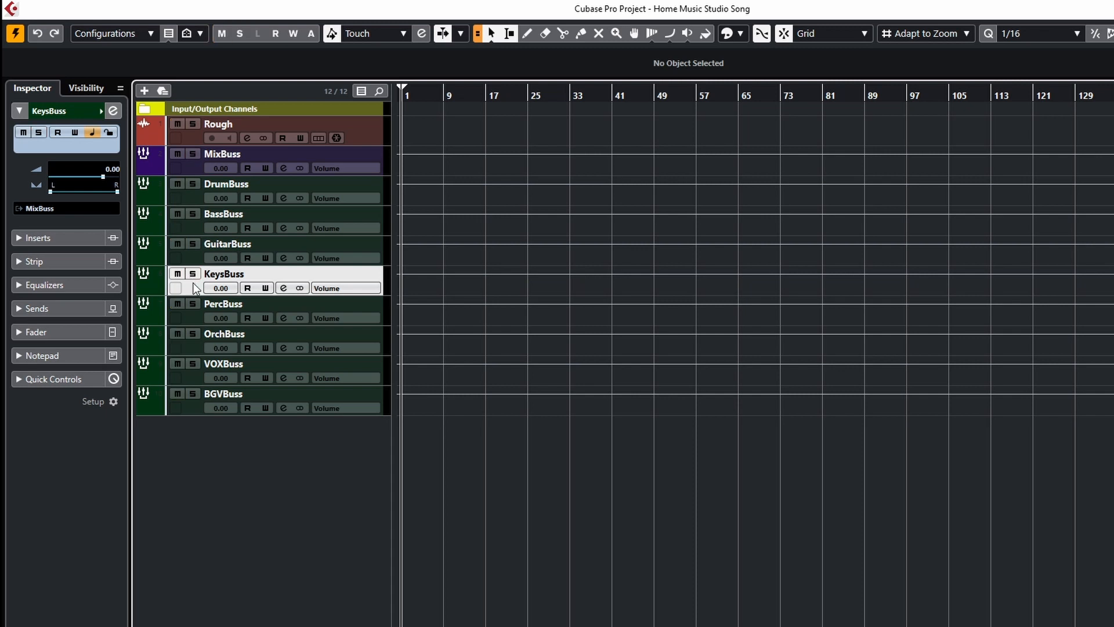
{"action": "left_click", "coordinate": [193, 304]}
{"action": "left_click", "coordinate": [193, 304]}
{"action": "left_click", "coordinate": [193, 333]}
{"action": "left_click", "coordinate": [192, 333]}
{"action": "left_click", "coordinate": [177, 333]}
{"action": "left_click", "coordinate": [177, 333]}
{"action": "left_click", "coordinate": [177, 304]}
{"action": "left_click", "coordinate": [177, 304]}
{"action": "left_click", "coordinate": [177, 274]}
{"action": "left_click", "coordinate": [174, 275]}
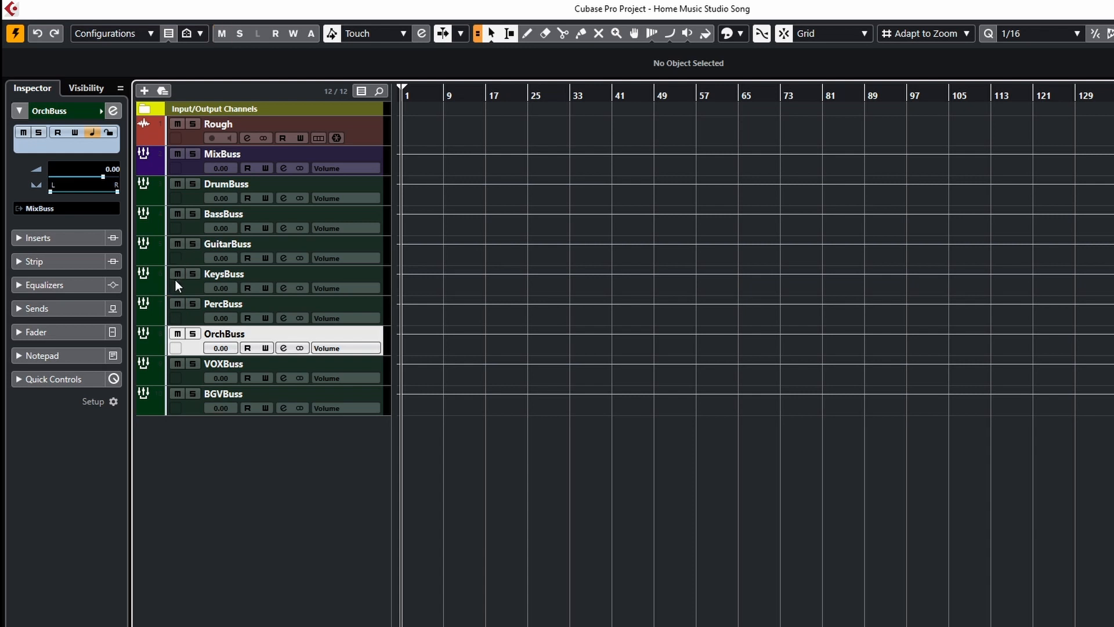
Move the MixBuss and all group buss tracks into a new folder track.
{"action": "left_click", "coordinate": [188, 170]}
{"action": "left_click", "coordinate": [191, 410], "text": "shift"}
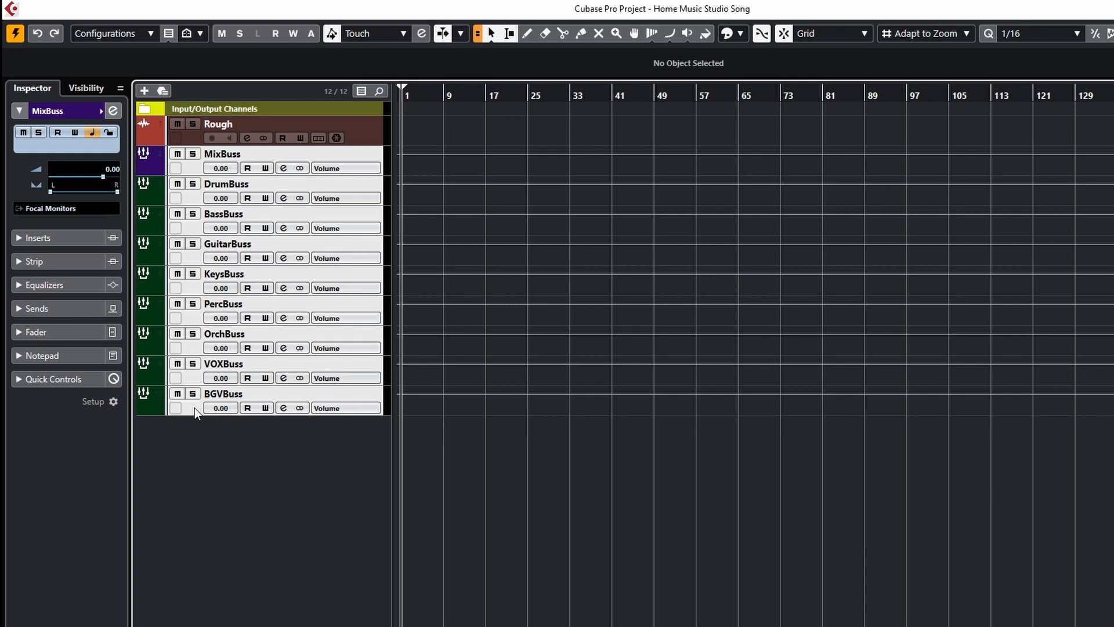
{"action": "right_click", "coordinate": [194, 407]}
{"action": "mouse_move", "coordinate": [203, 419]}
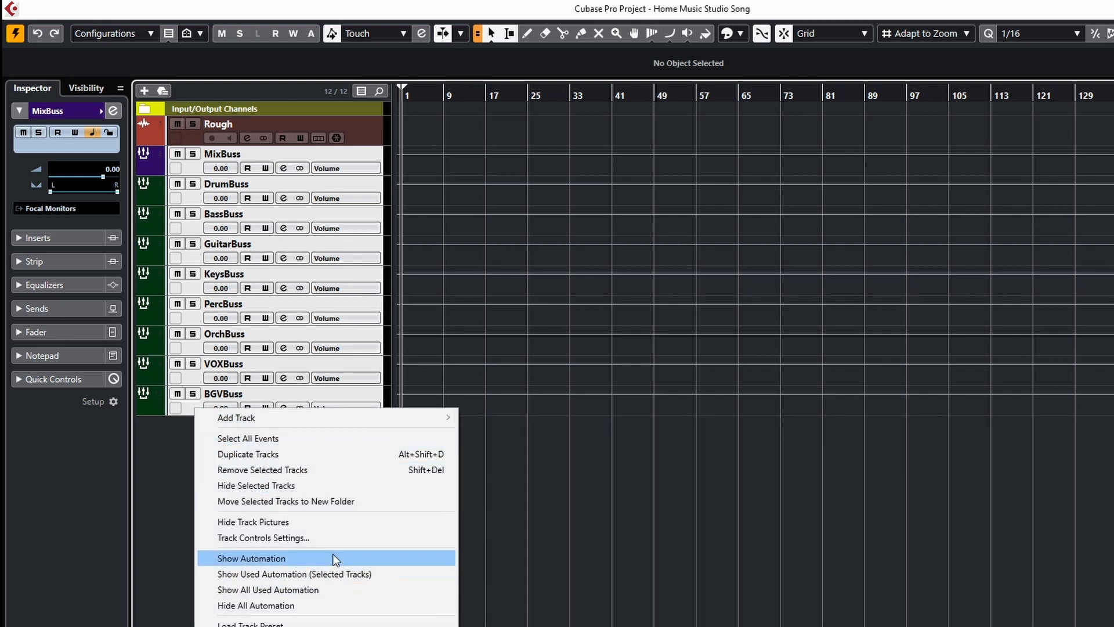
{"action": "left_click", "coordinate": [319, 502]}
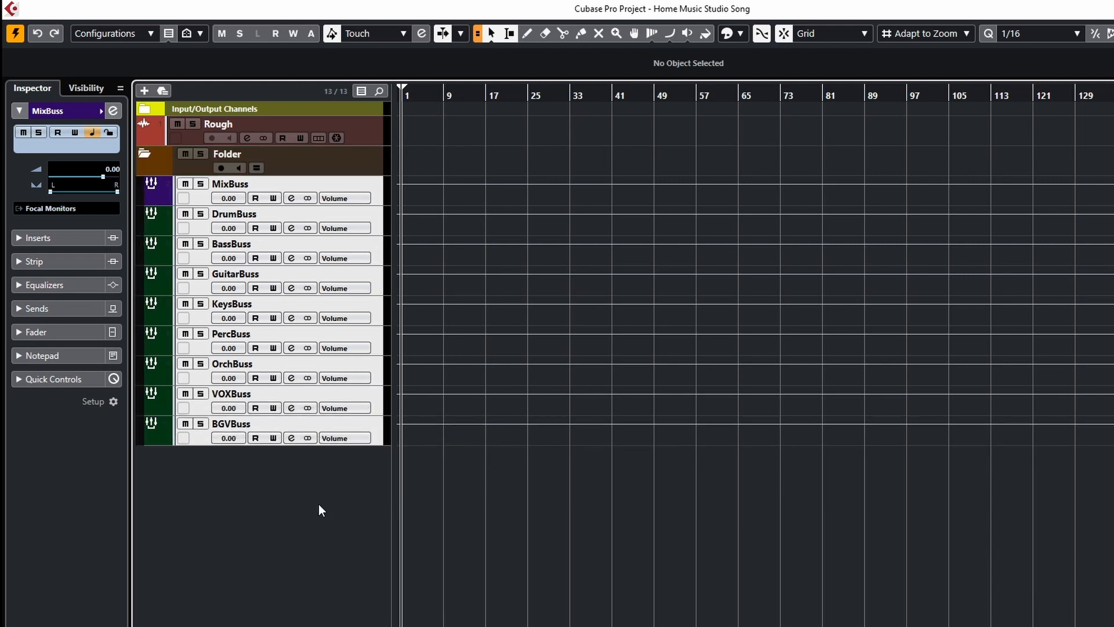
Colour the new folder track dark green.
{"action": "left_click", "coordinate": [160, 168]}
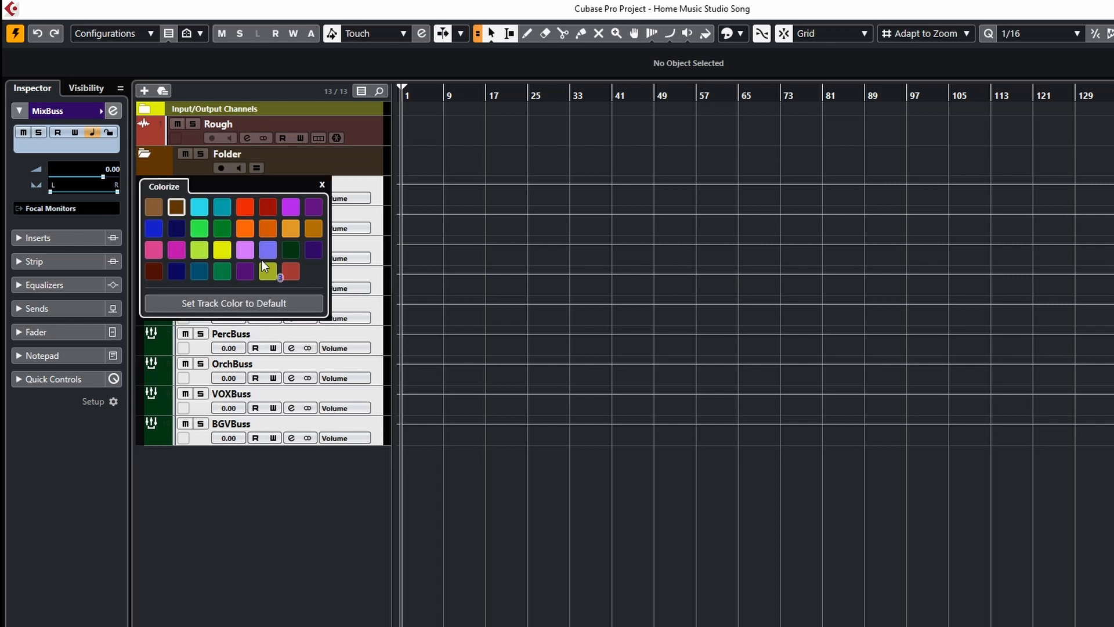
{"action": "left_click", "coordinate": [287, 251]}
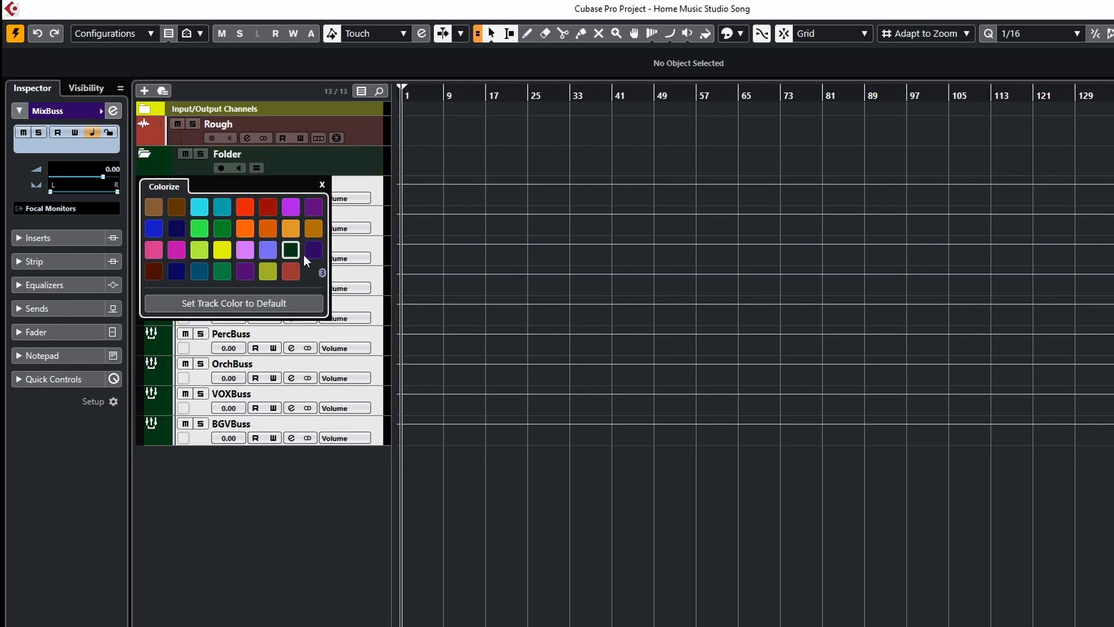
{"action": "left_click", "coordinate": [320, 186]}
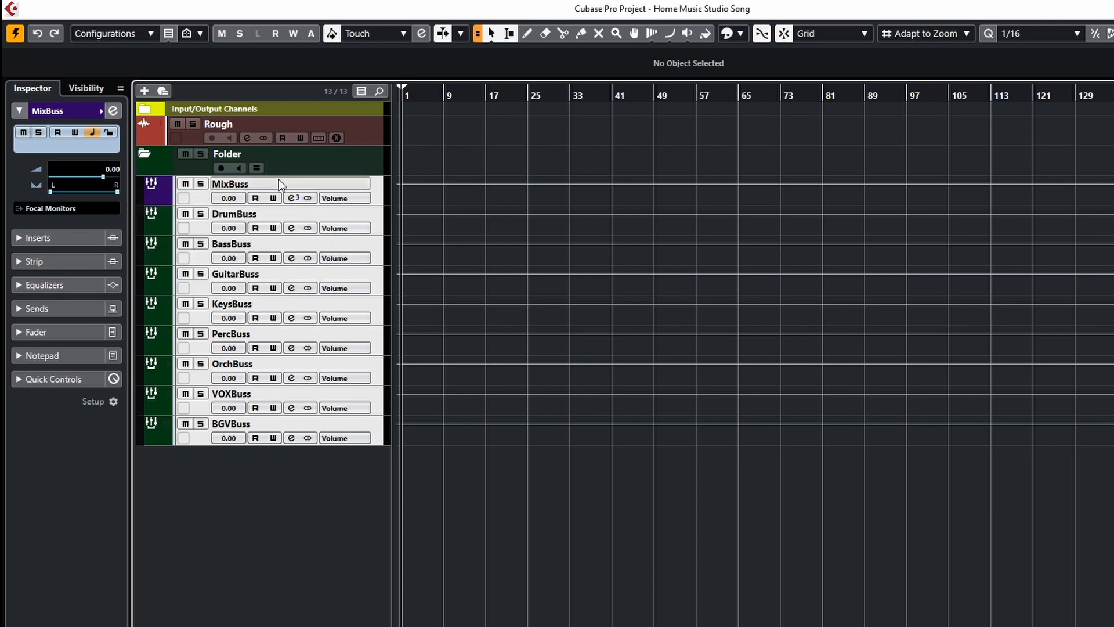
Rename the folder track as Busses.
{"action": "left_click", "coordinate": [235, 156]}
{"action": "double_click", "coordinate": [234, 155]}
{"action": "type", "text": "Busses"}
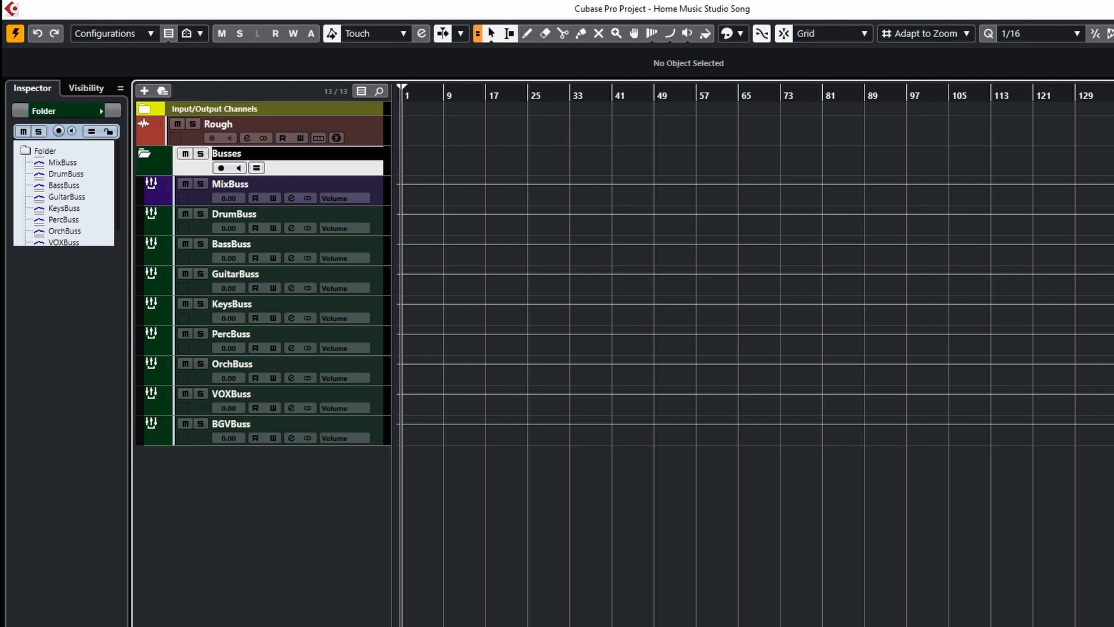
{"action": "key", "text": "Return"}
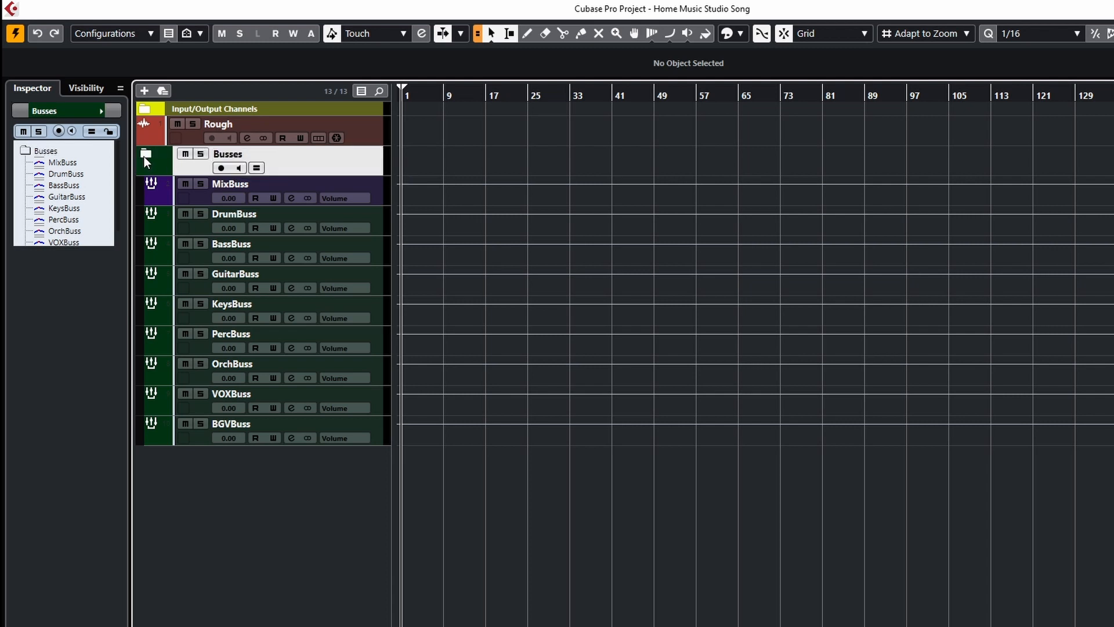
Collapse the Busses folder track.
{"action": "left_click", "coordinate": [145, 156]}
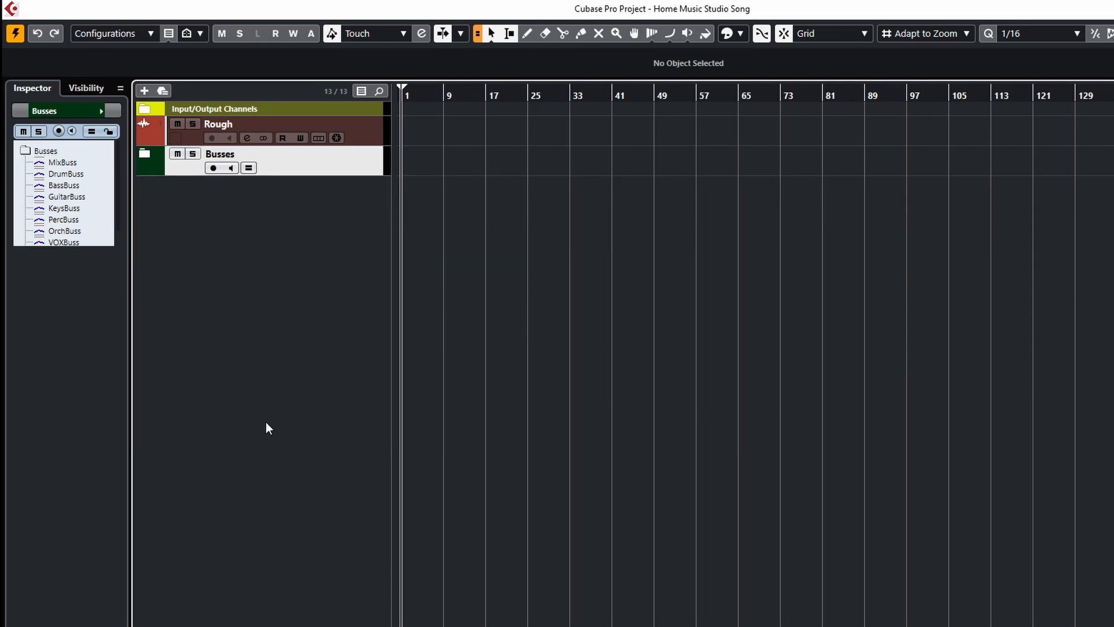
{"action": "left_click", "coordinate": [147, 154]}
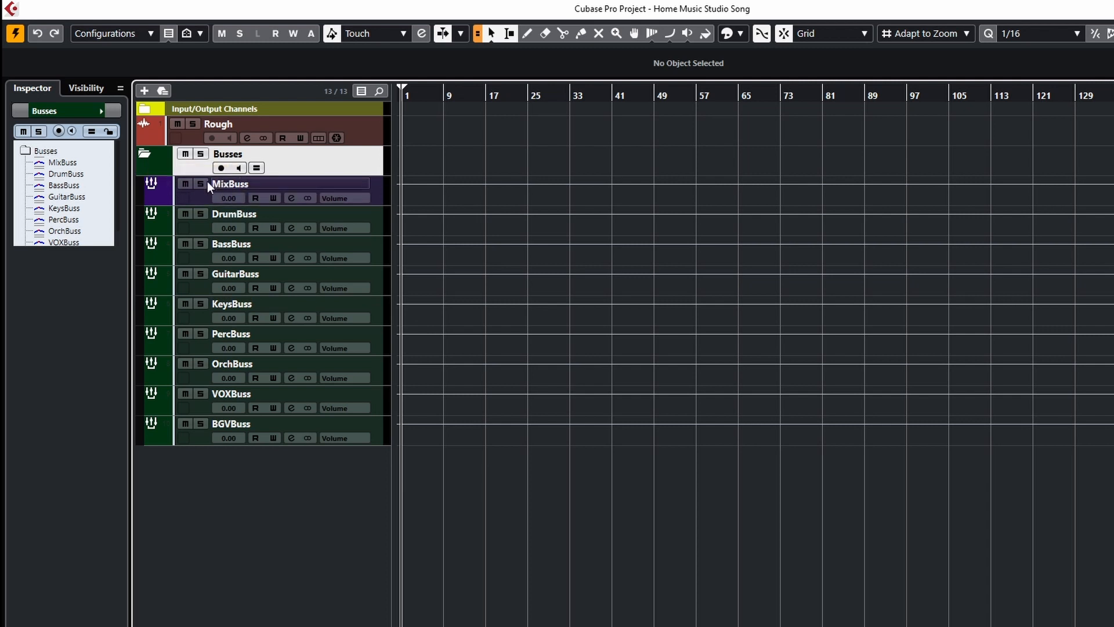
{"action": "left_click", "coordinate": [144, 152]}
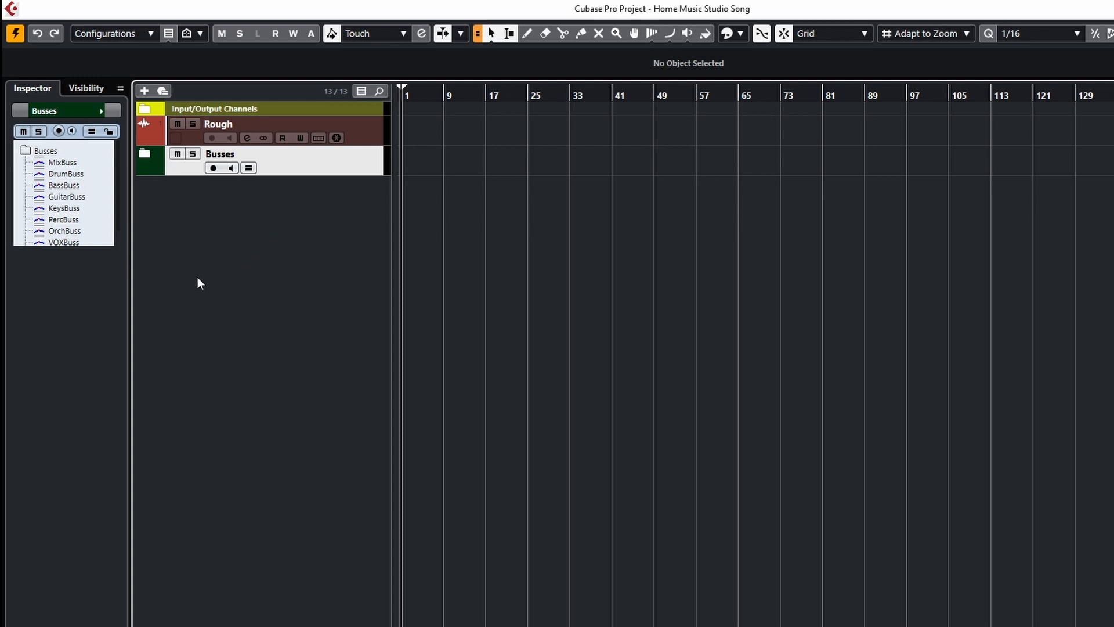
{"action": "left_click", "coordinate": [144, 154]}
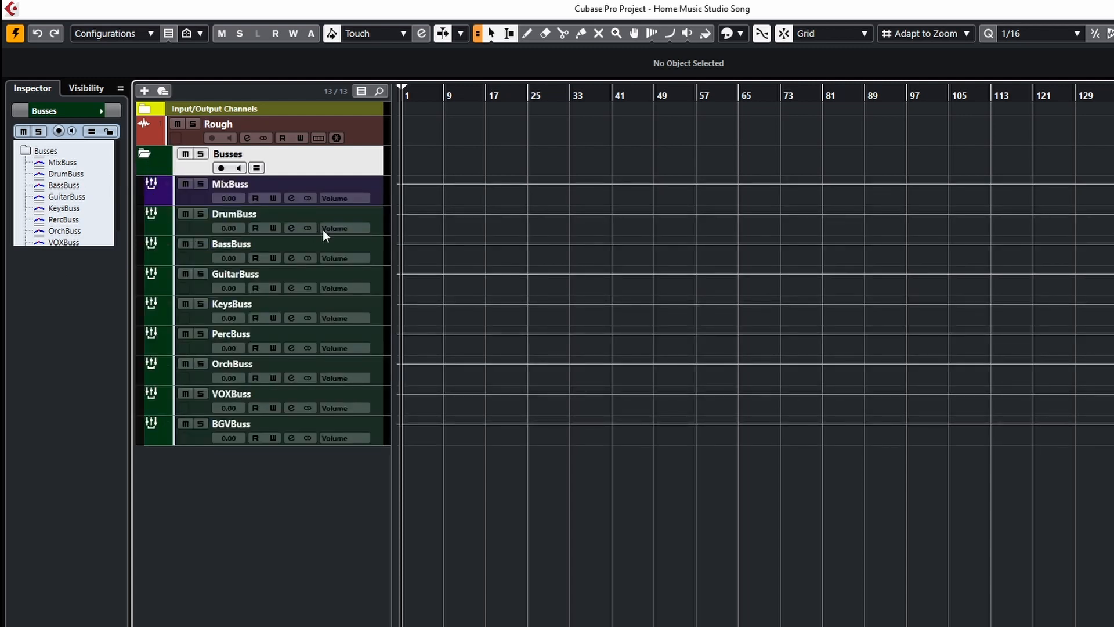
{"action": "left_click", "coordinate": [378, 230]}
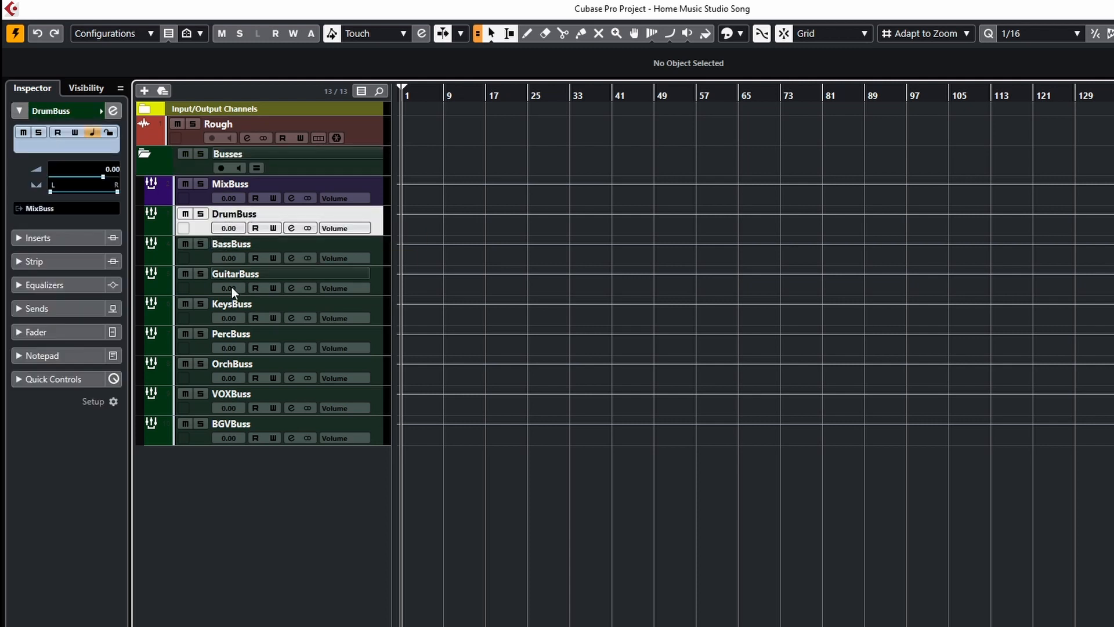
{"action": "left_click", "coordinate": [152, 164]}
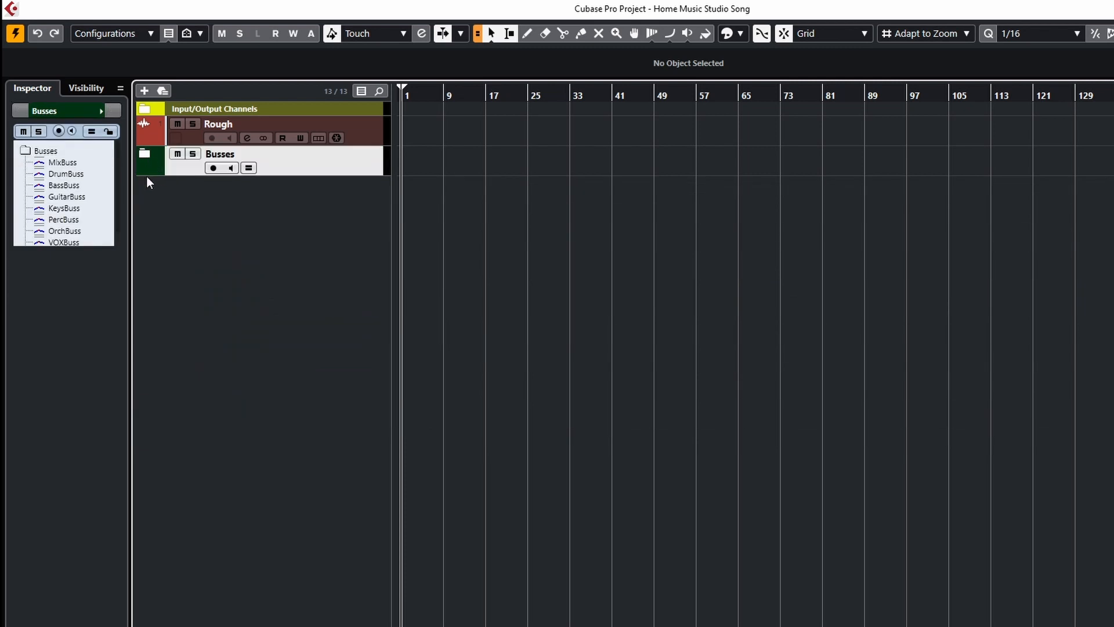
Open the MixConsole and show its routing section.
{"action": "key", "text": "F3"}
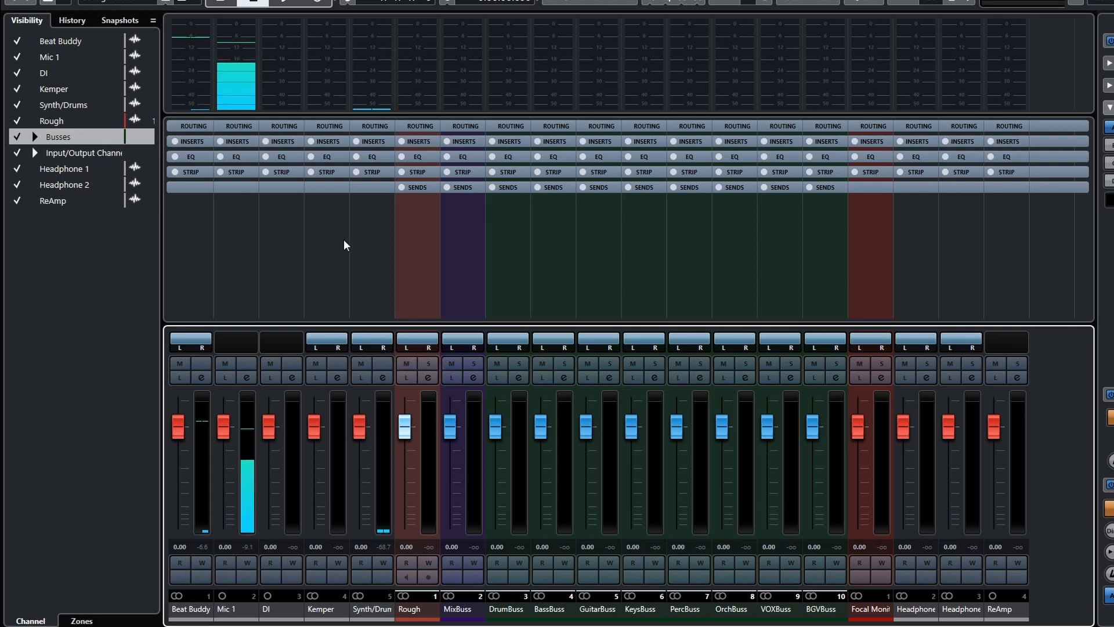
{"action": "left_click", "coordinate": [236, 133]}
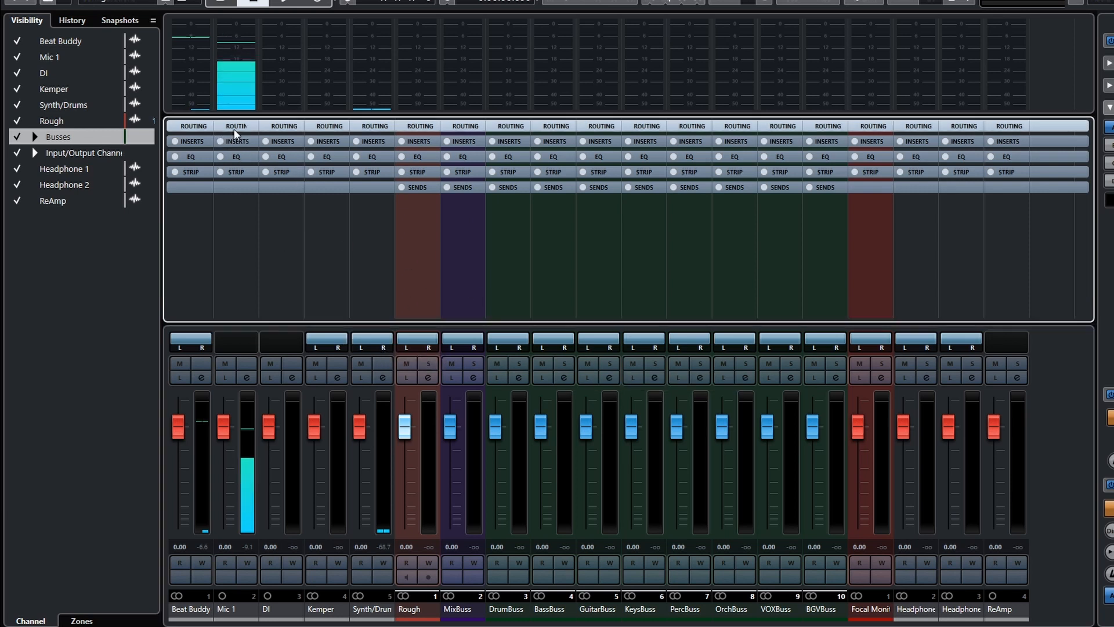
{"action": "left_click", "coordinate": [236, 129]}
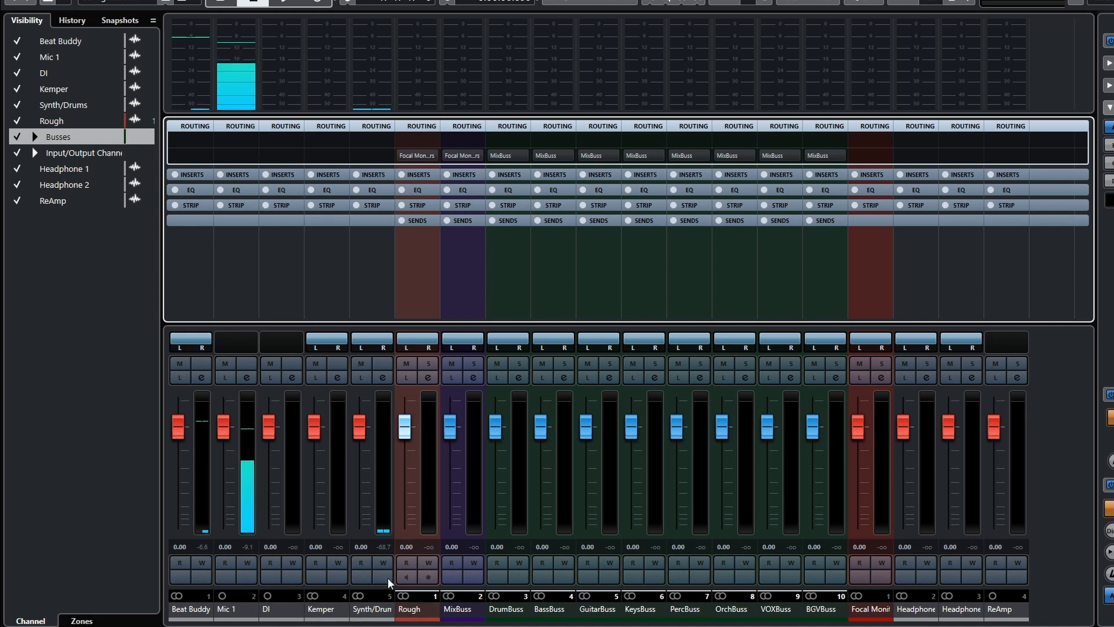
Hide the Input/Output, headphone and ReAmp channels from the MixConsole.
{"action": "left_click", "coordinate": [35, 152]}
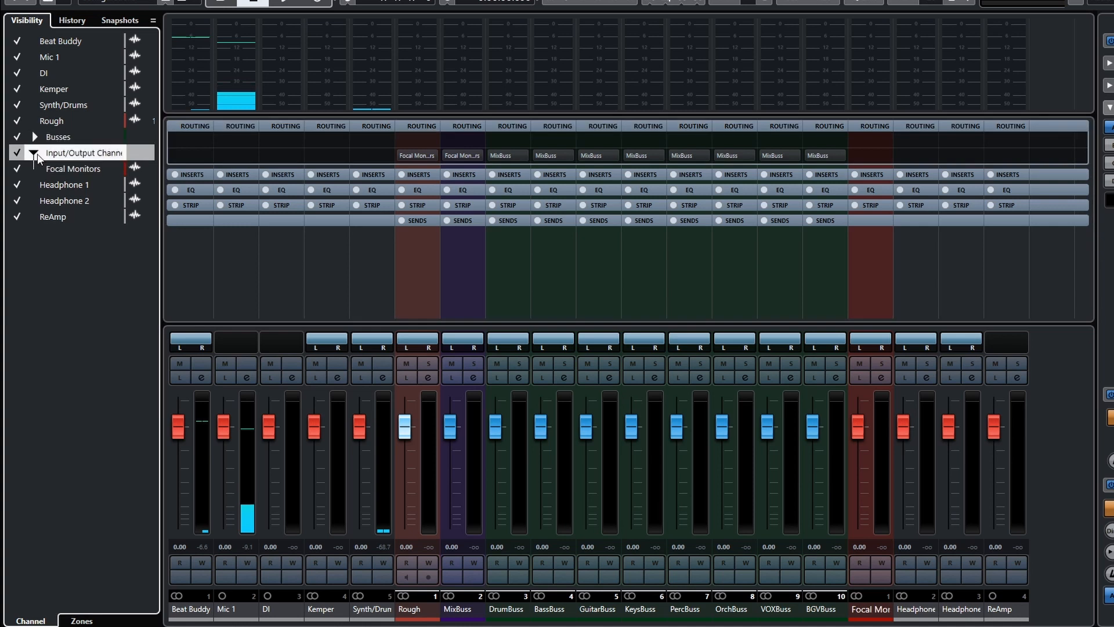
{"action": "left_click", "coordinate": [35, 153]}
{"action": "left_click", "coordinate": [17, 153]}
{"action": "left_click", "coordinate": [17, 169]}
{"action": "left_click", "coordinate": [17, 185]}
{"action": "left_click", "coordinate": [17, 201]}
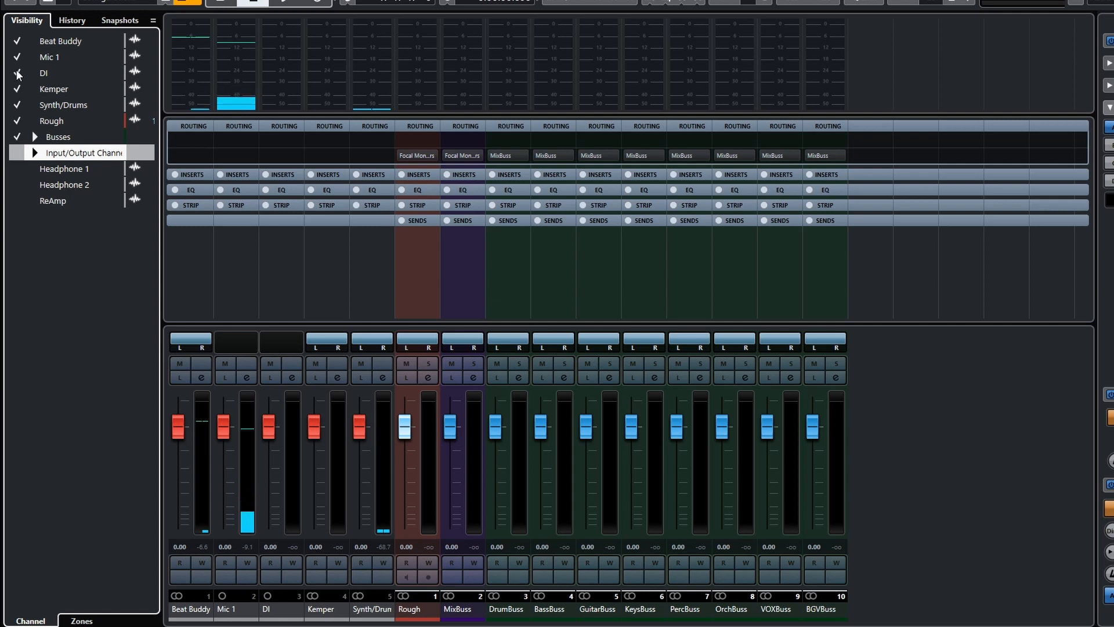
Hide the Beat Buddy, Mic 1, DI, Kemper and Synth/Drums input channels, keeping Rough visible.
{"action": "left_click", "coordinate": [18, 44]}
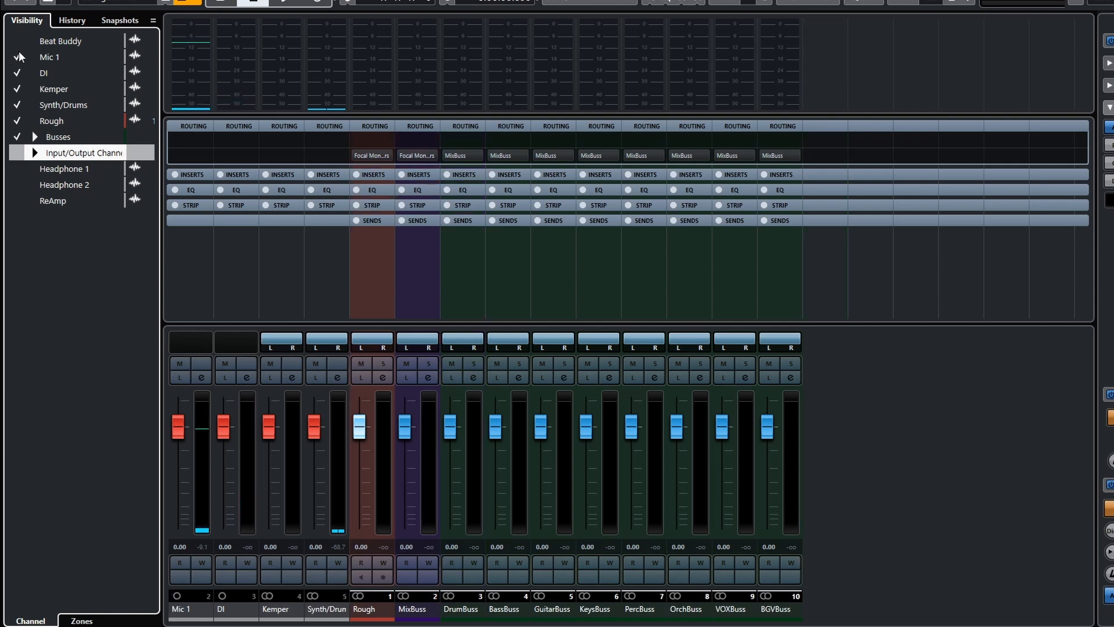
{"action": "left_click", "coordinate": [17, 57]}
{"action": "left_click", "coordinate": [17, 73]}
{"action": "left_click", "coordinate": [17, 88]}
{"action": "left_click", "coordinate": [17, 104]}
{"action": "left_click", "coordinate": [18, 120]}
{"action": "left_click", "coordinate": [18, 121]}
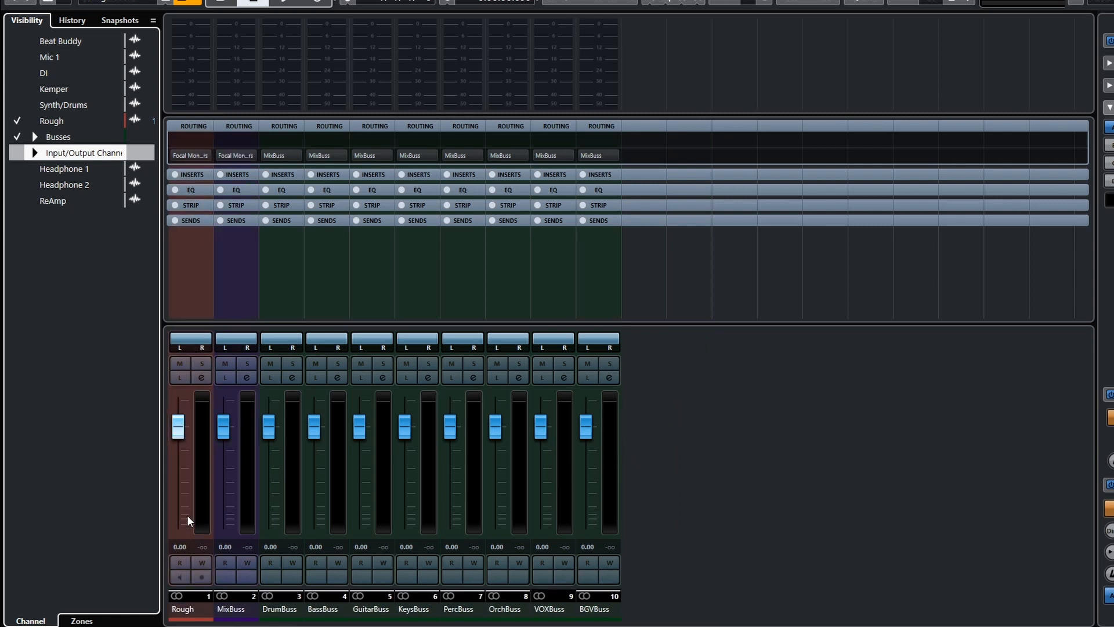
{"action": "left_click", "coordinate": [35, 137]}
{"action": "left_click", "coordinate": [35, 137]}
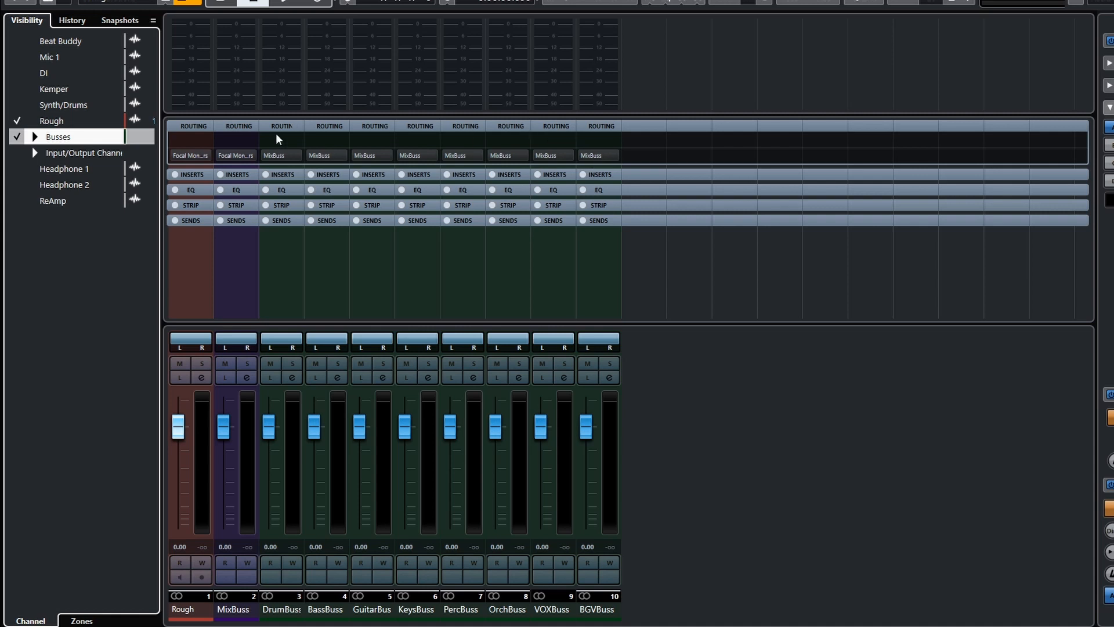
{"action": "left_click", "coordinate": [235, 609]}
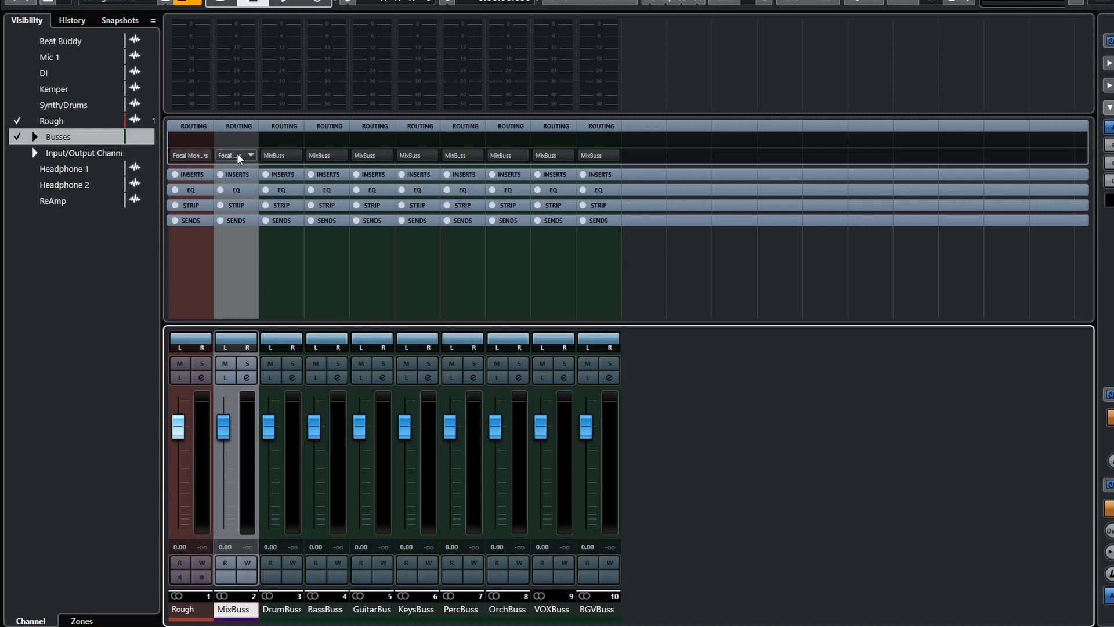
{"action": "left_click", "coordinate": [184, 609]}
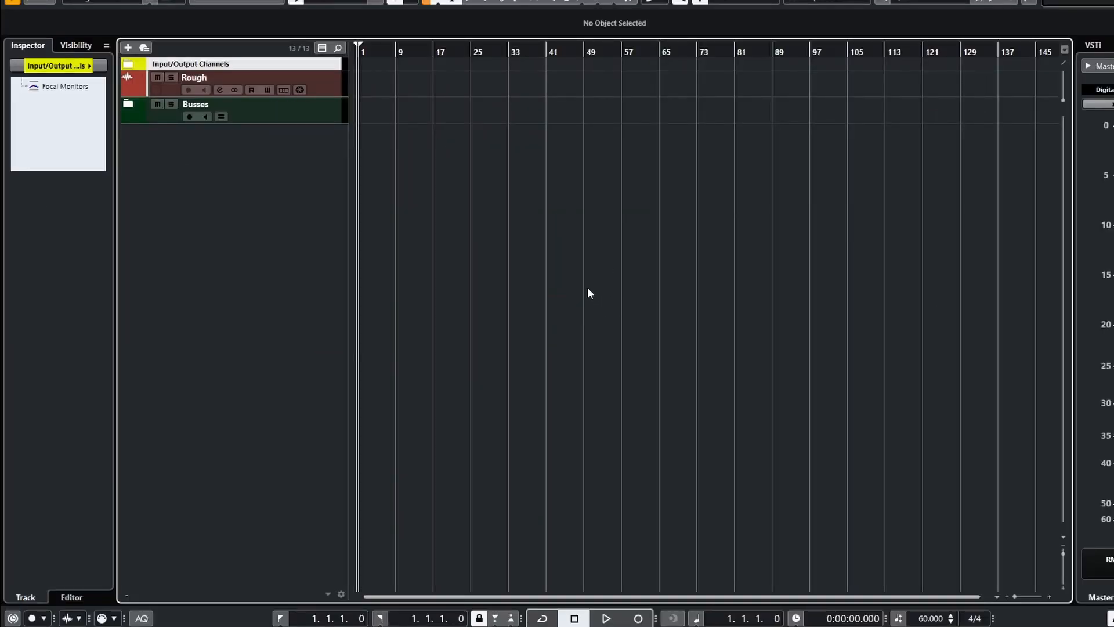
Import the six New Recording MP3 files into the Pool, copying them into the project folder.
{"action": "key", "text": "ctrl+p"}
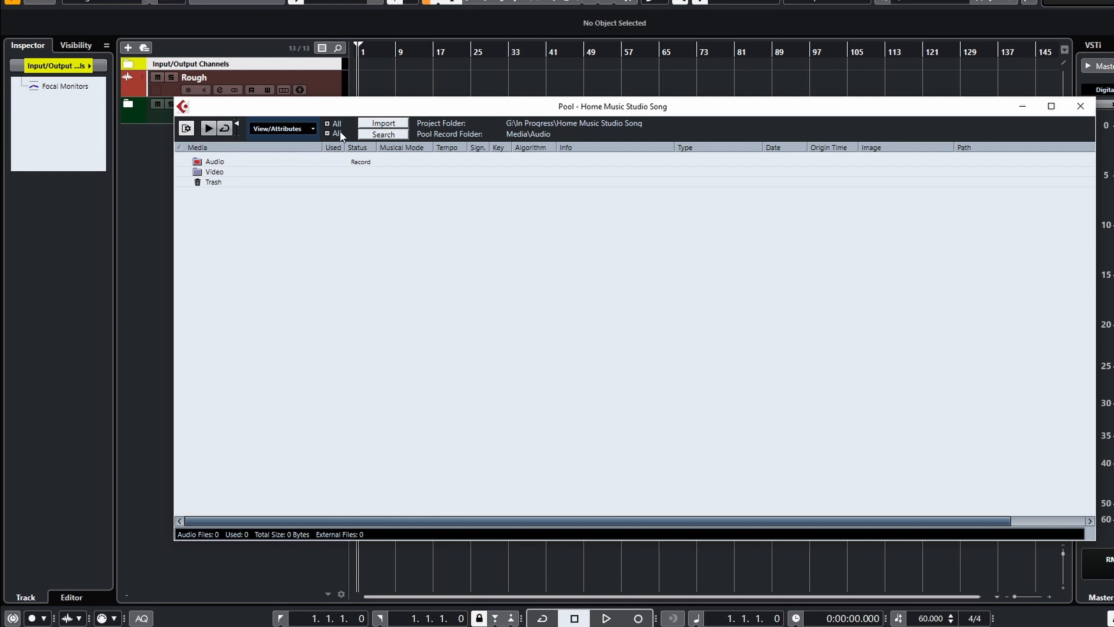
{"action": "left_click", "coordinate": [374, 124]}
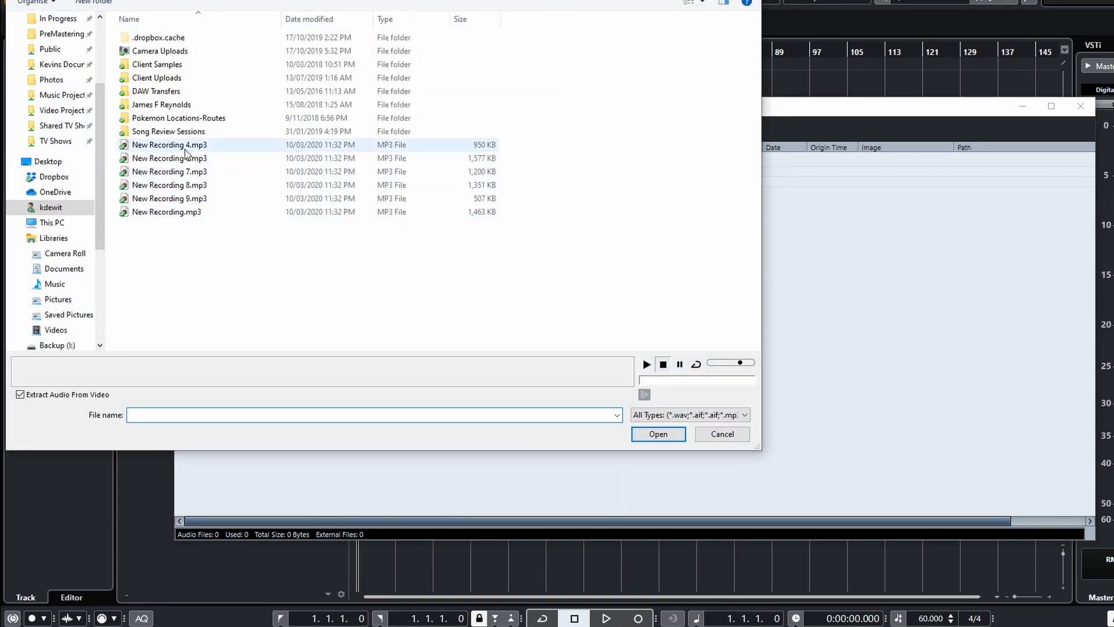
{"action": "left_click", "coordinate": [185, 148]}
{"action": "left_click", "coordinate": [188, 212], "text": "shift"}
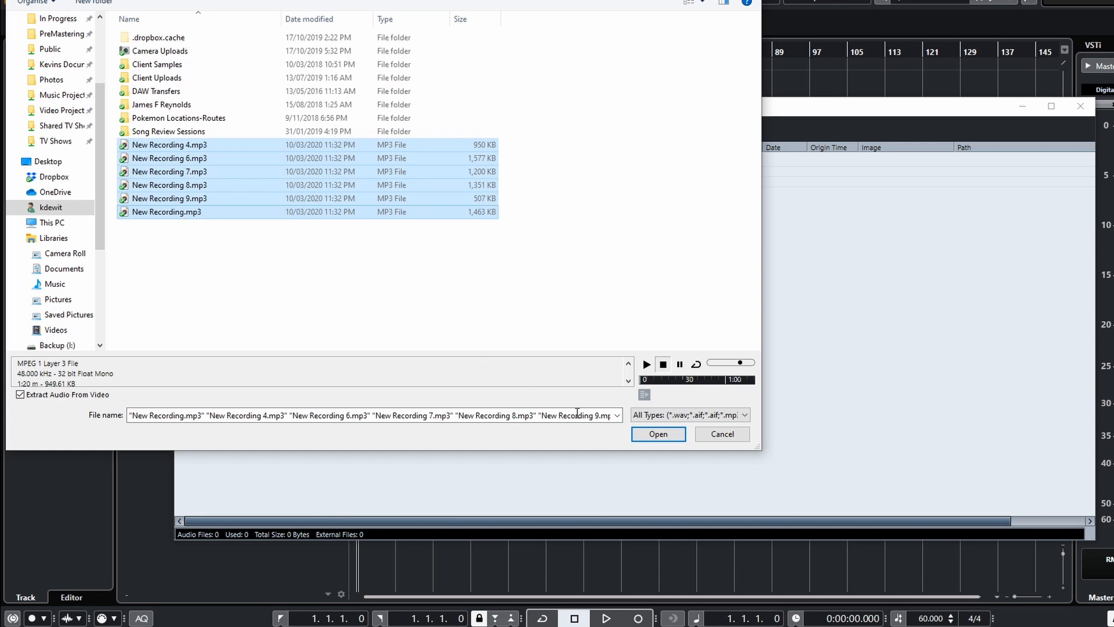
{"action": "left_click", "coordinate": [668, 437]}
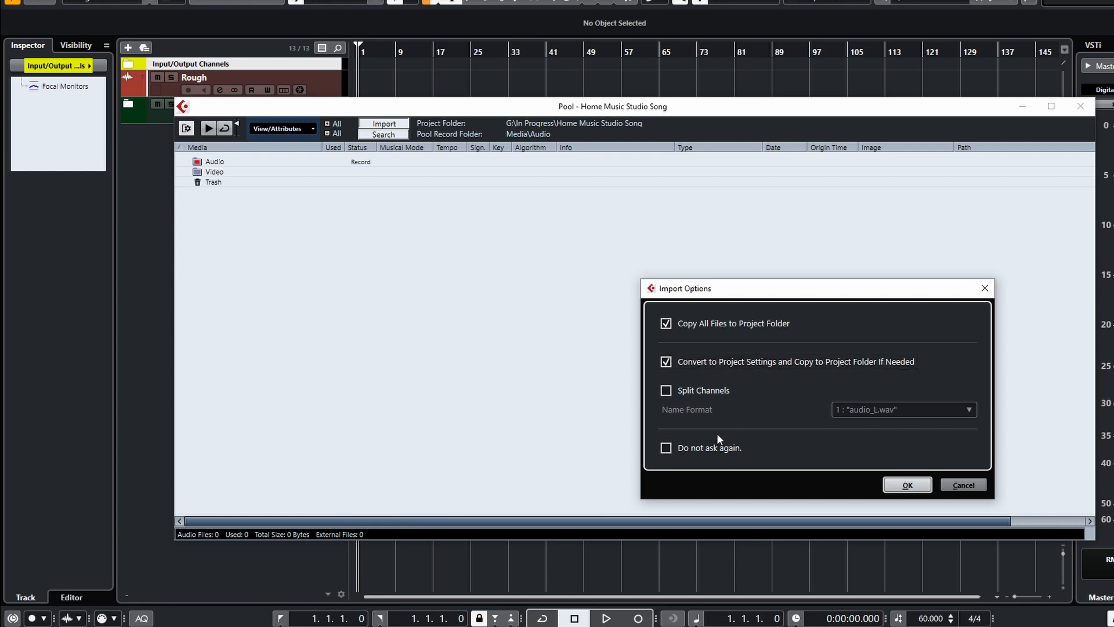
{"action": "left_click", "coordinate": [906, 485]}
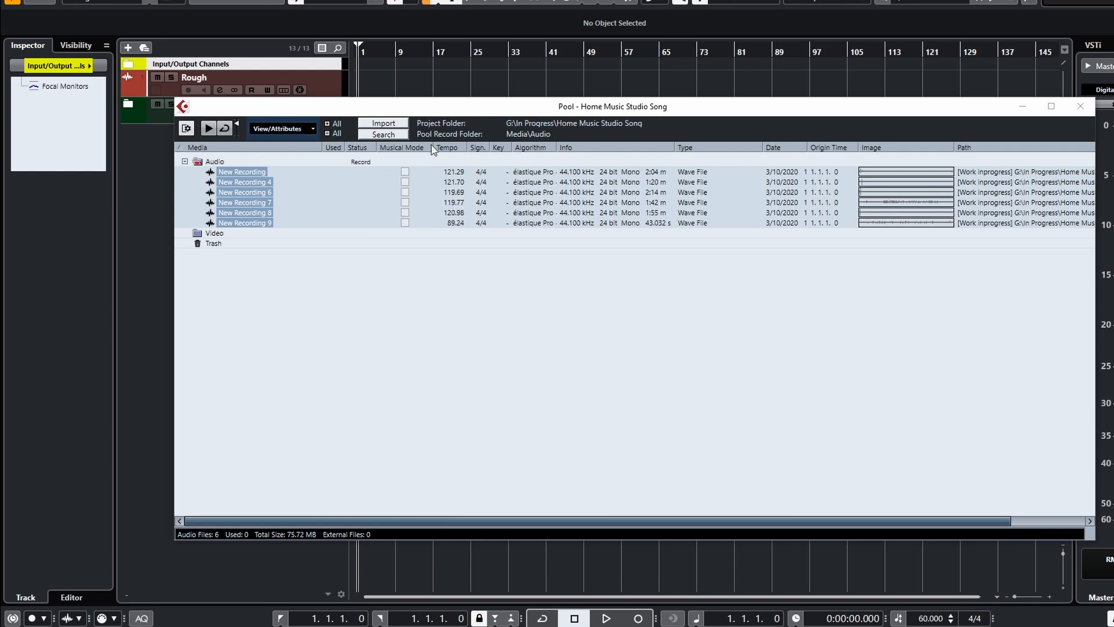
{"action": "left_click_drag", "start_coordinate": [439, 112], "coordinate": [475, 190]}
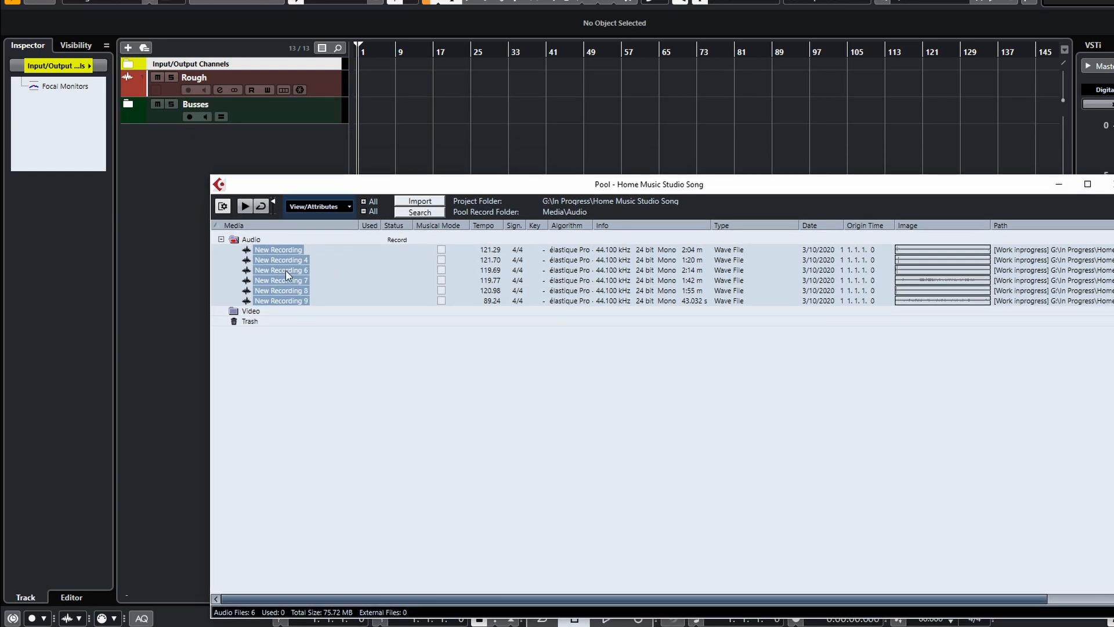
Insert the six New Recording files from the Pool onto the Rough track as one track, and enlarge the track's height.
{"action": "left_click_drag", "start_coordinate": [296, 284], "coordinate": [357, 76]}
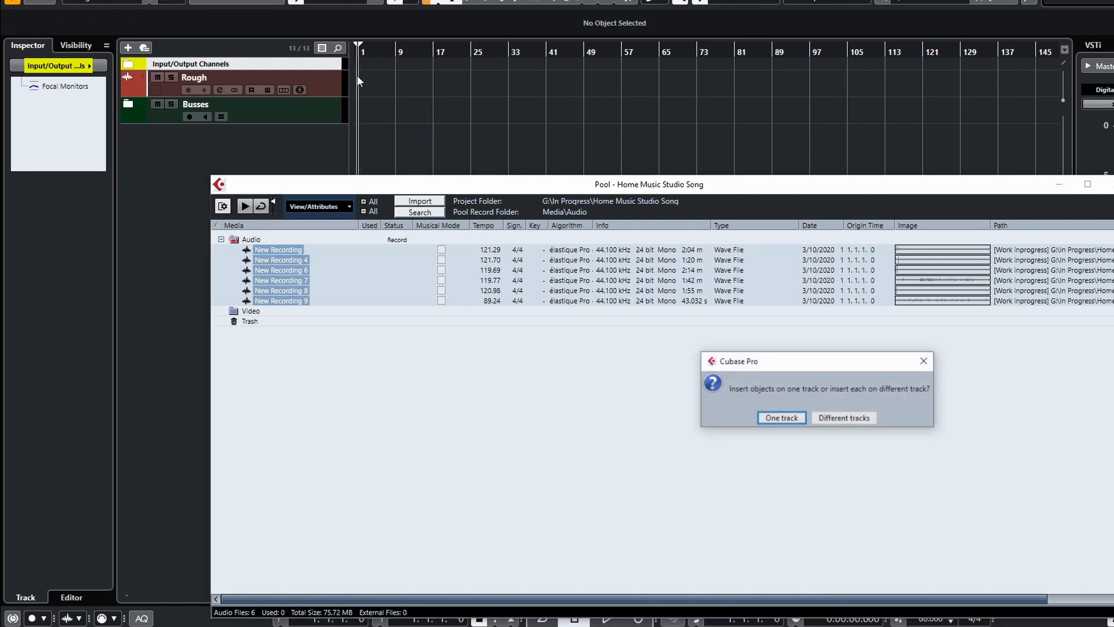
{"action": "left_click", "coordinate": [782, 418]}
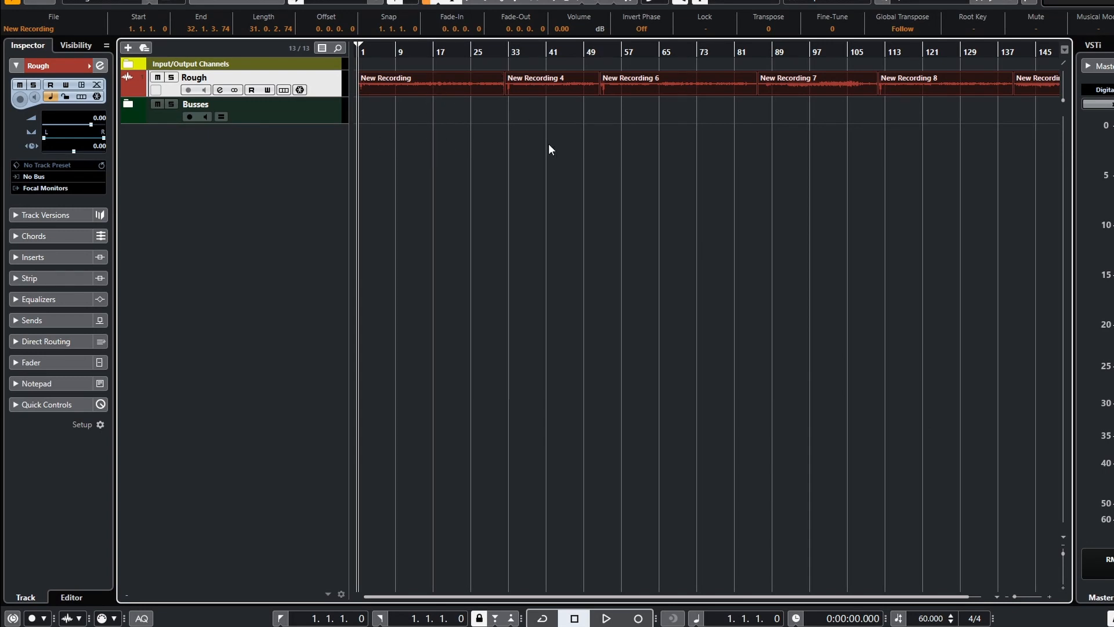
{"action": "left_click_drag", "start_coordinate": [324, 96], "coordinate": [325, 275]}
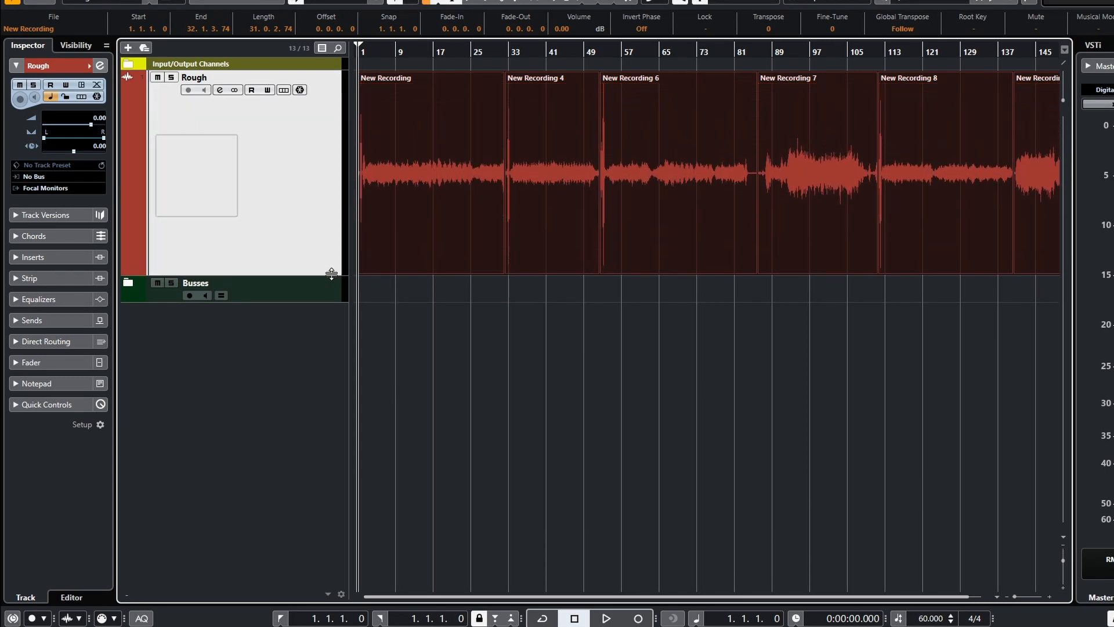
{"action": "key", "text": "shift+f"}
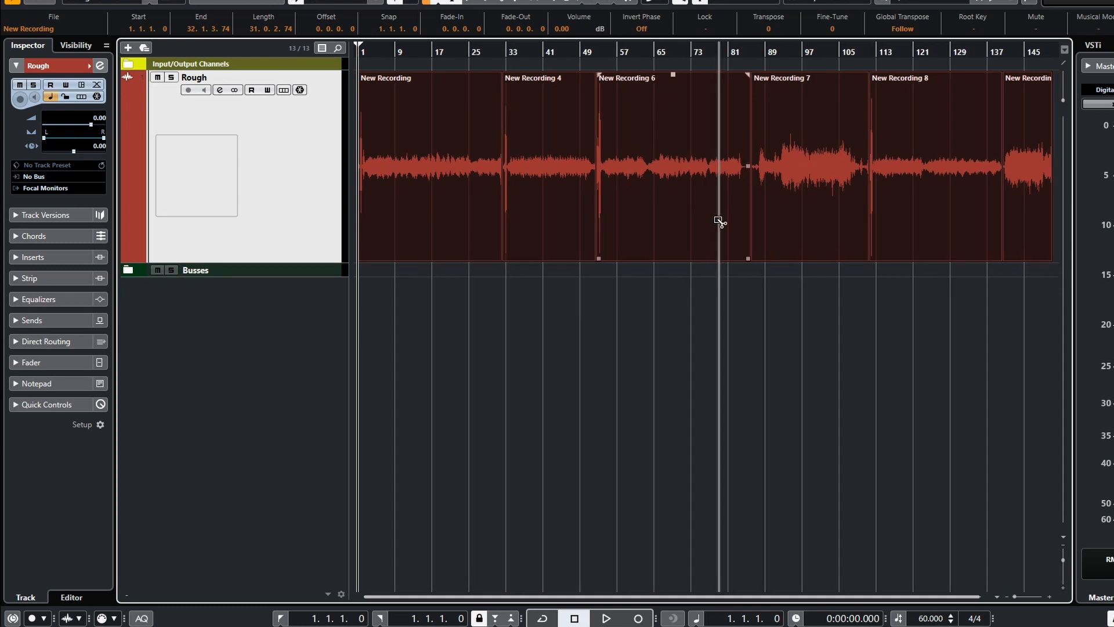
Play back the recordings on the Rough track from a couple of positions.
{"action": "scroll", "coordinate": [529, 242], "scroll_direction": "up", "scroll_amount": 6}
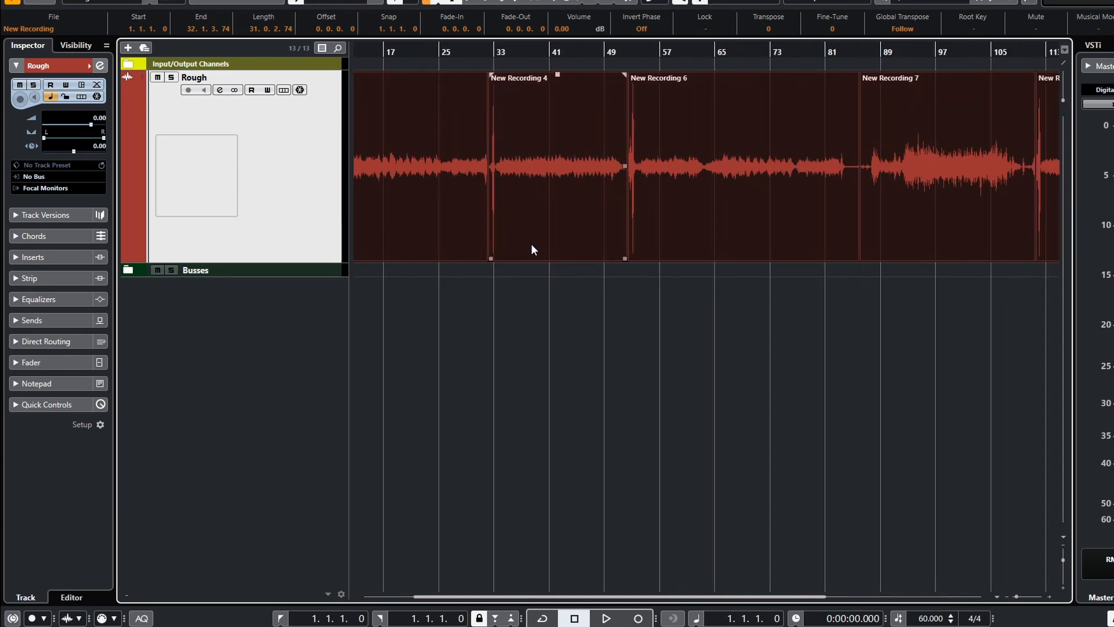
{"action": "scroll", "coordinate": [541, 246], "scroll_direction": "down", "scroll_amount": 6}
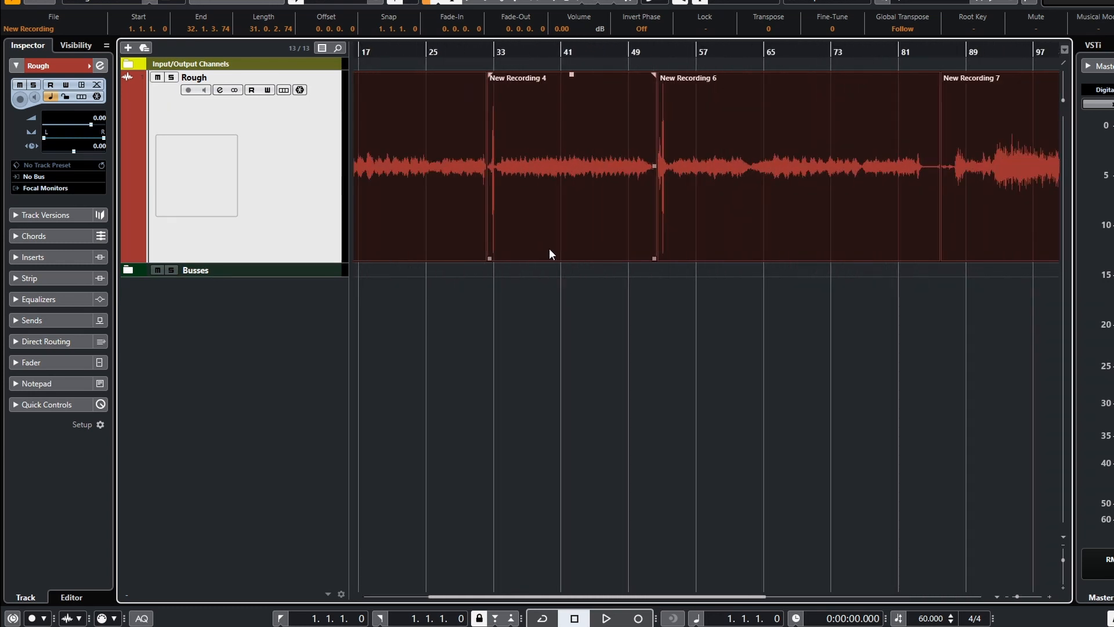
{"action": "left_click", "coordinate": [490, 220]}
{"action": "key", "text": "space"}
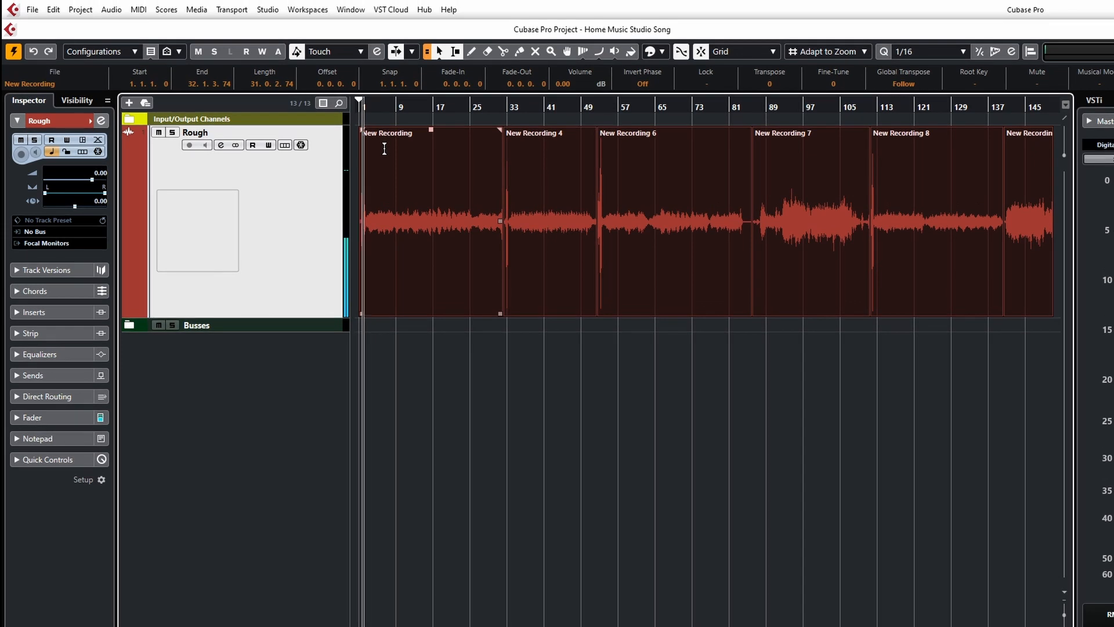
{"action": "left_click", "coordinate": [572, 283]}
{"action": "key", "text": "space"}
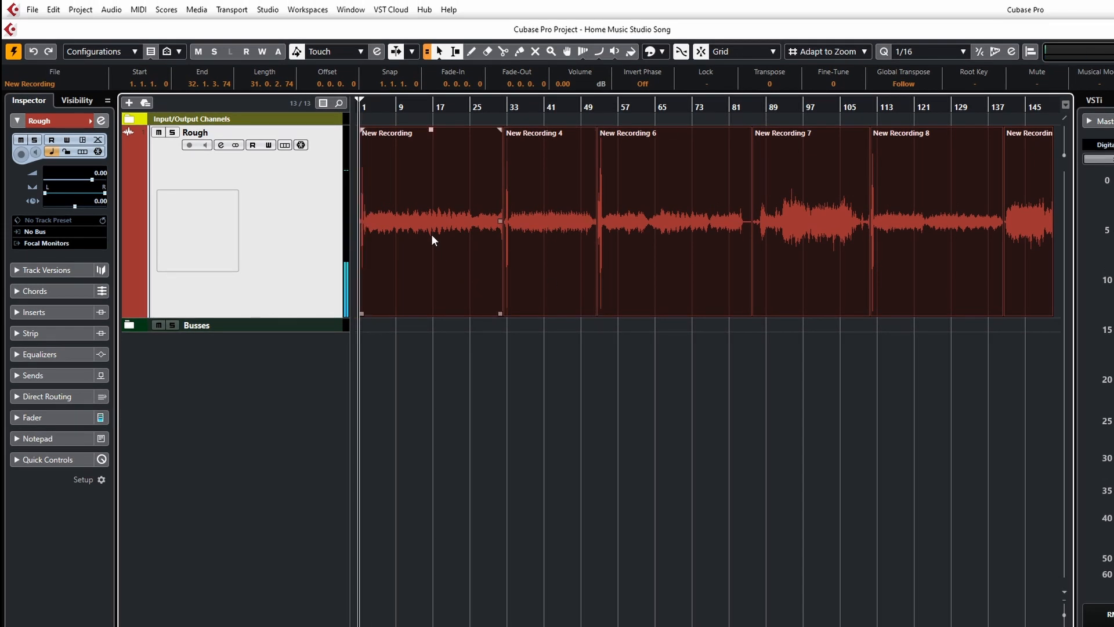
{"action": "left_click", "coordinate": [454, 235]}
Switch the ASIO driver to Voicemeeter Virtual ASIO in Studio Setup.
{"action": "left_click", "coordinate": [268, 10]}
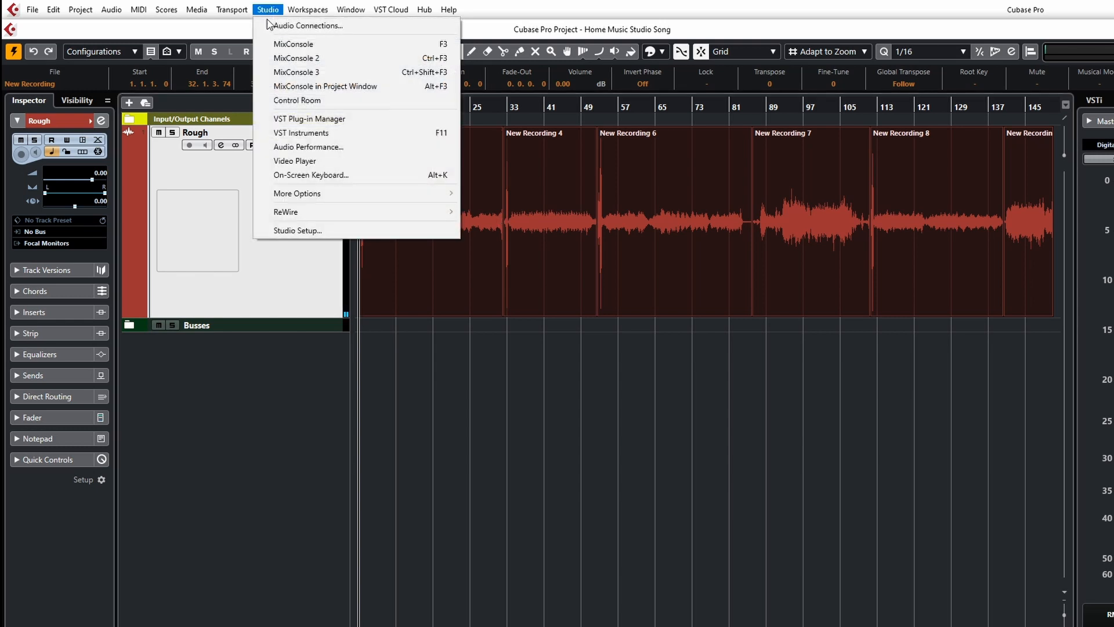
{"action": "left_click", "coordinate": [300, 231]}
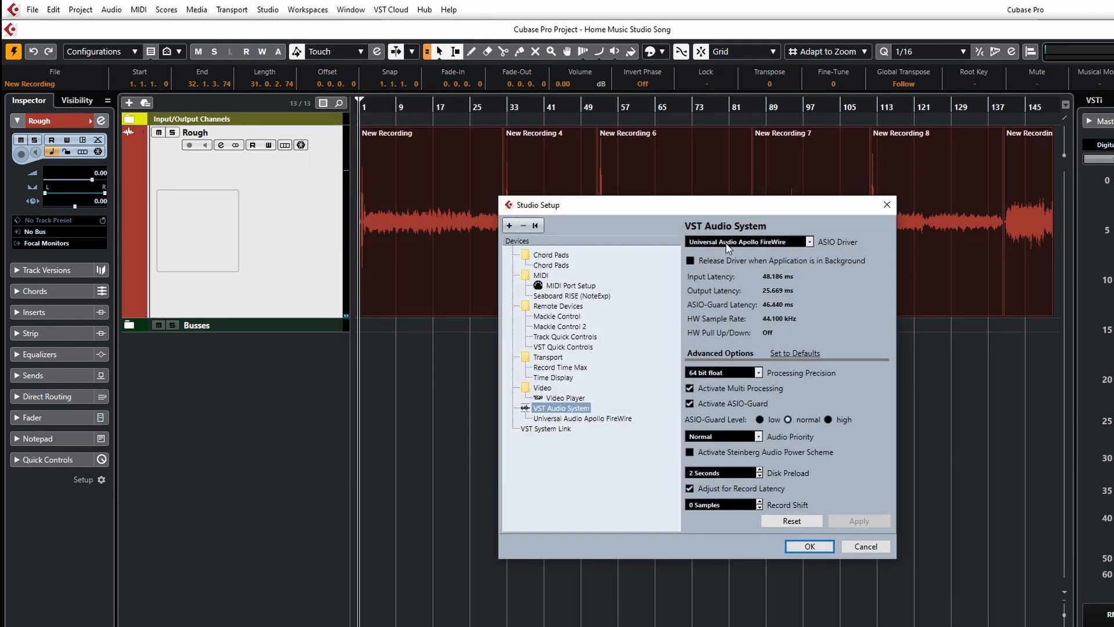
{"action": "left_click", "coordinate": [728, 241]}
{"action": "left_click", "coordinate": [736, 386]}
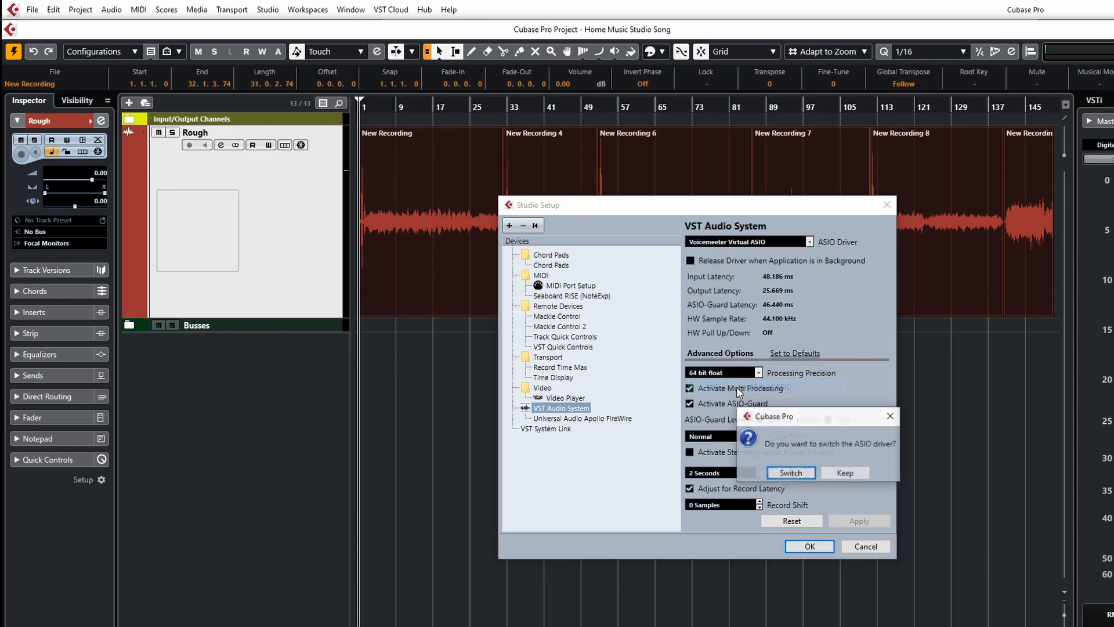
{"action": "left_click", "coordinate": [786, 472]}
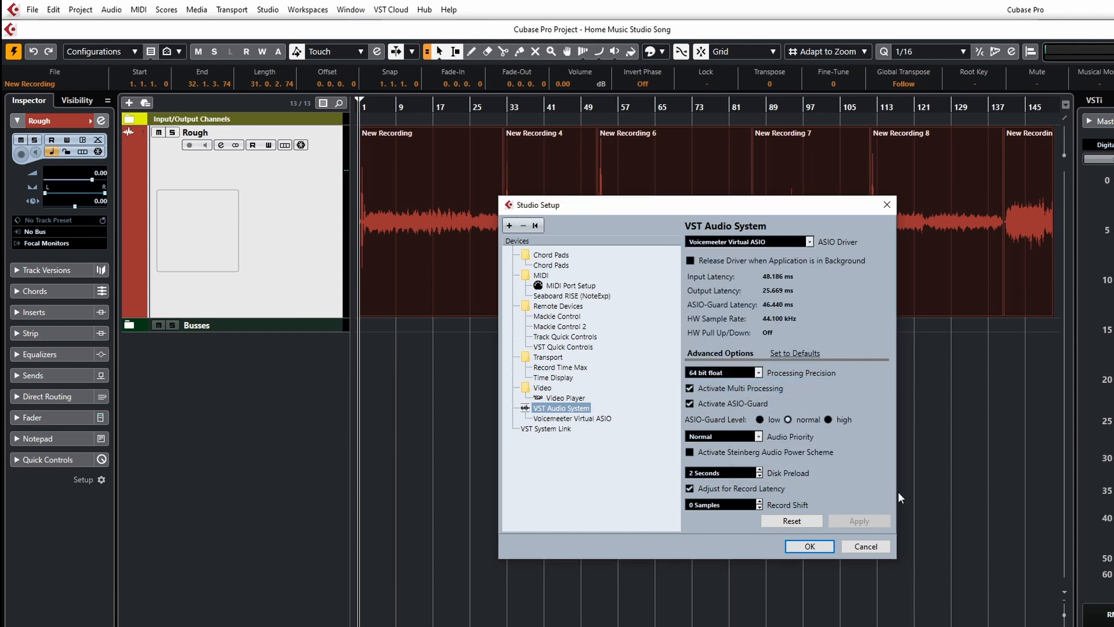
{"action": "left_click", "coordinate": [818, 548]}
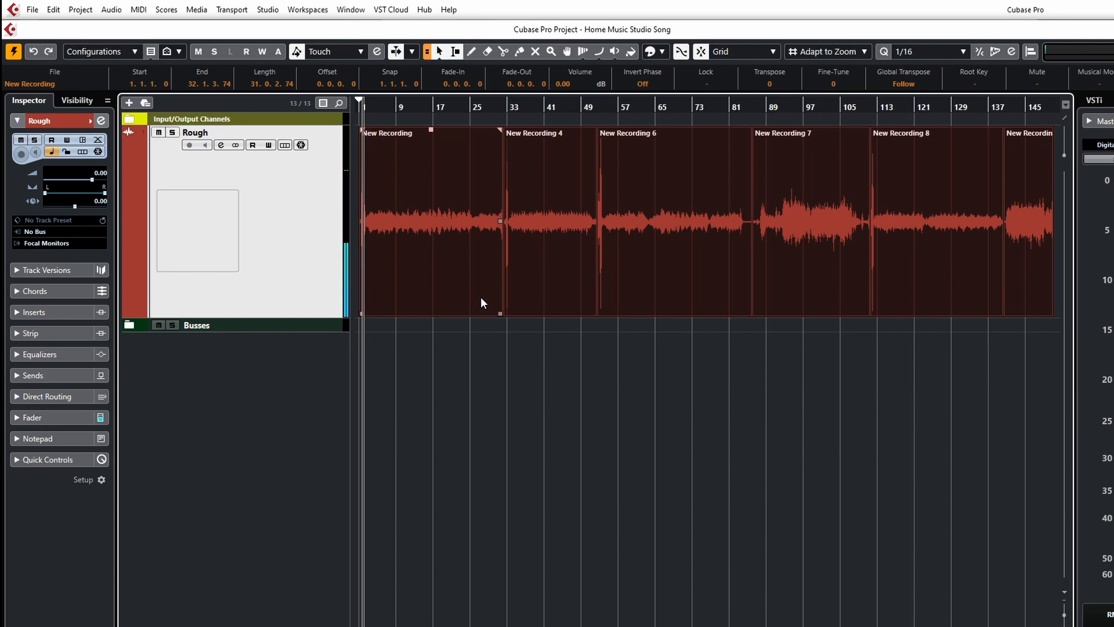
Zoom in on the start of the first recording and play it back from there.
{"action": "key", "text": "h"}
{"action": "key", "text": "h"}
{"action": "key", "text": "h"}
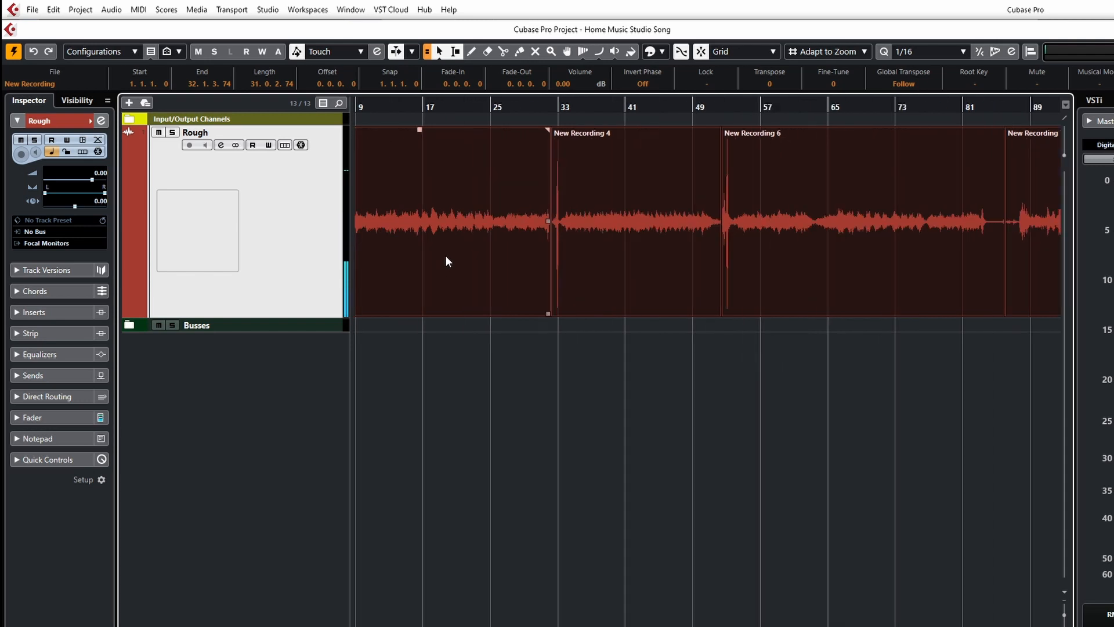
{"action": "key", "text": "h"}
{"action": "key", "text": "h"}
{"action": "key", "text": "h"}
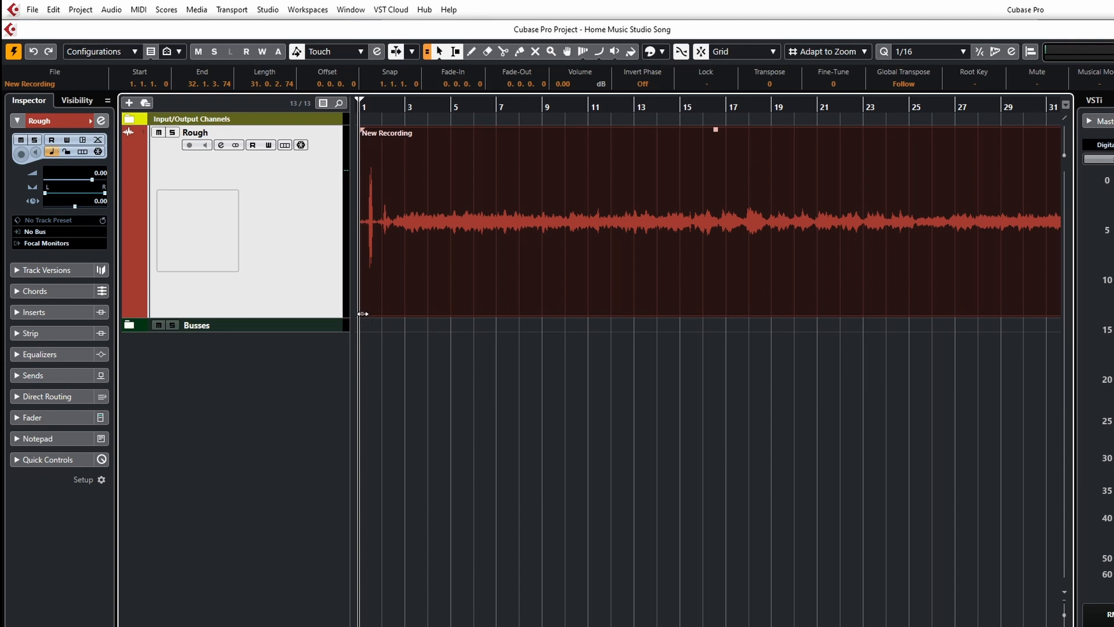
{"action": "left_click", "coordinate": [384, 166]}
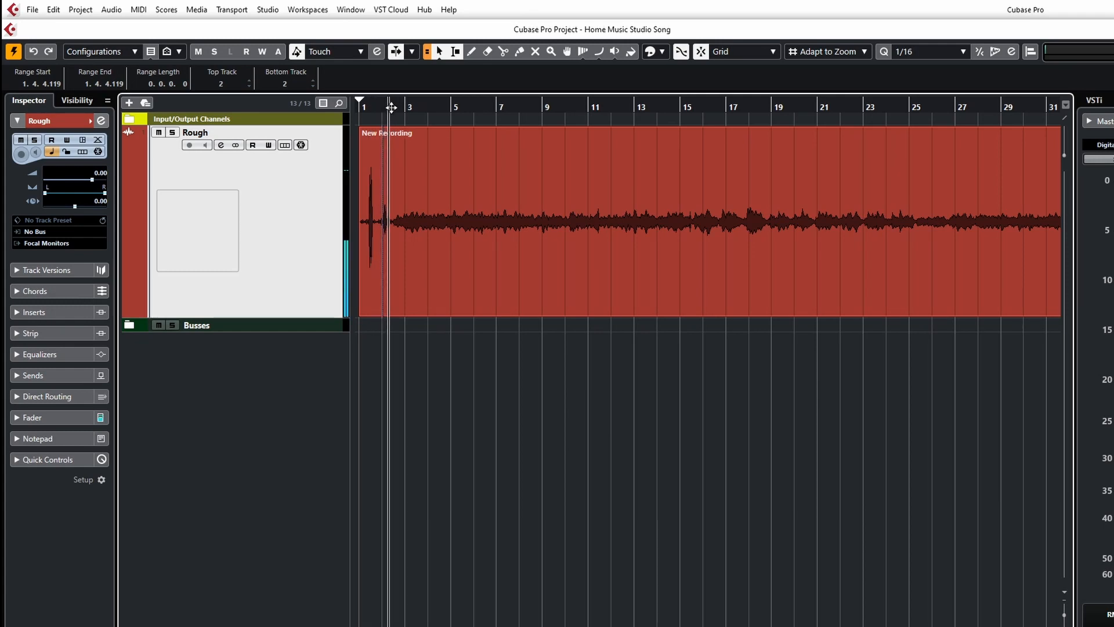
{"action": "key", "text": "space"}
{"action": "left_click", "coordinate": [395, 226]}
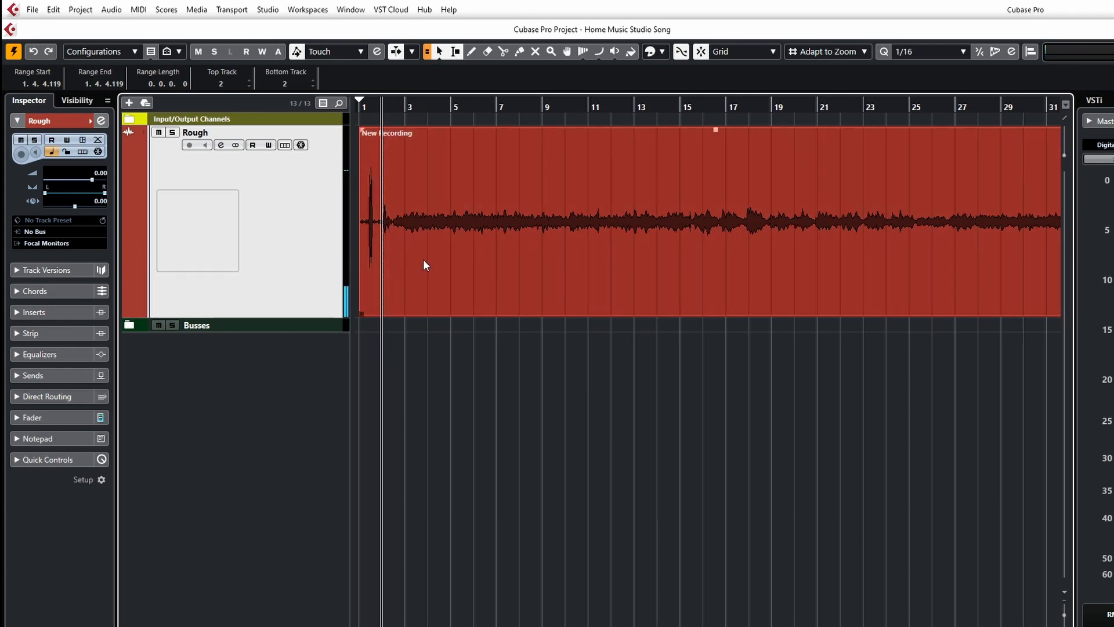
Trim the start of the first recording and move it back to begin at bar 1.
{"action": "scroll", "coordinate": [426, 297], "scroll_direction": "down", "scroll_amount": 2}
{"action": "scroll", "coordinate": [427, 298], "scroll_direction": "up", "scroll_amount": 6}
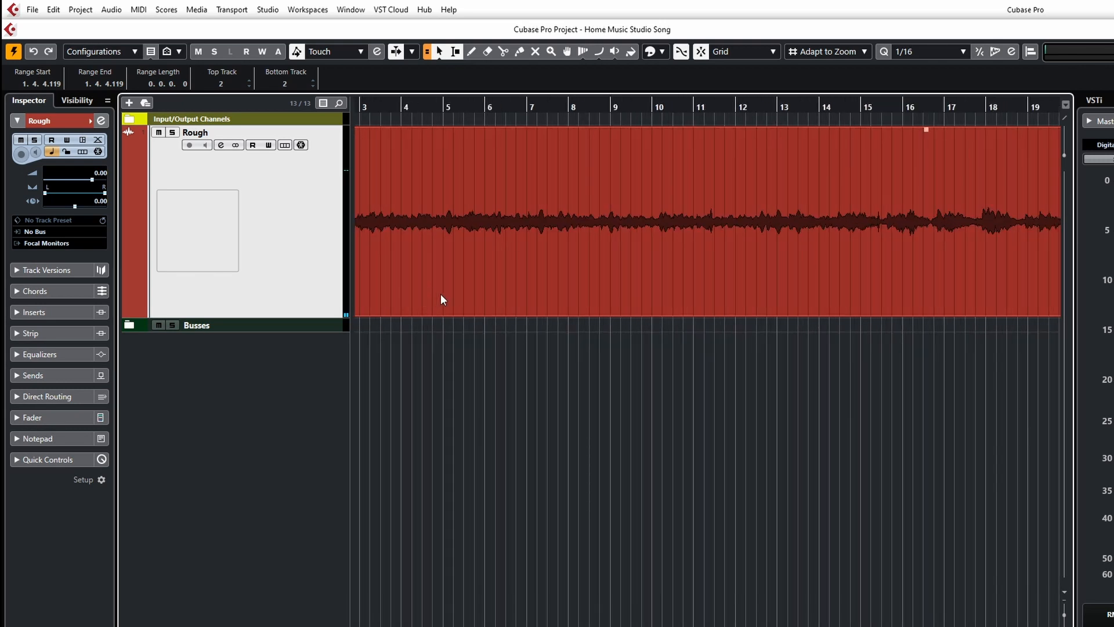
{"action": "scroll", "coordinate": [440, 293], "scroll_direction": "left", "scroll_amount": 2}
{"action": "left_click_drag", "start_coordinate": [362, 312], "coordinate": [420, 308]}
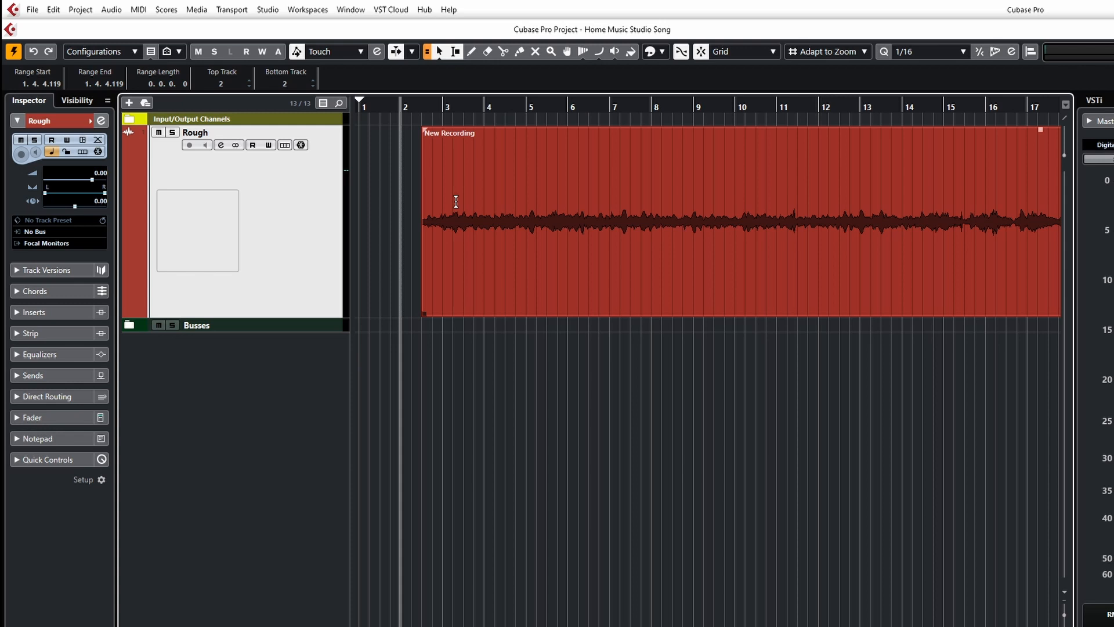
{"action": "left_click_drag", "start_coordinate": [462, 291], "coordinate": [379, 292]}
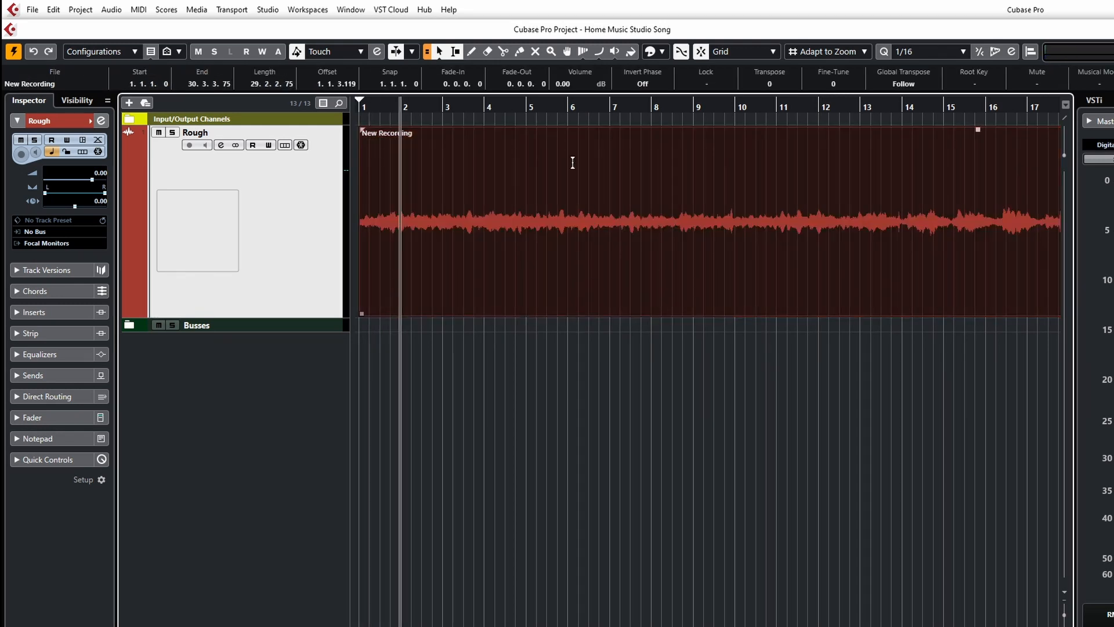
Play back the first recording, jumping through different positions along the ruler.
{"action": "left_click", "coordinate": [372, 115]}
{"action": "left_click", "coordinate": [365, 111]}
{"action": "key", "text": "space"}
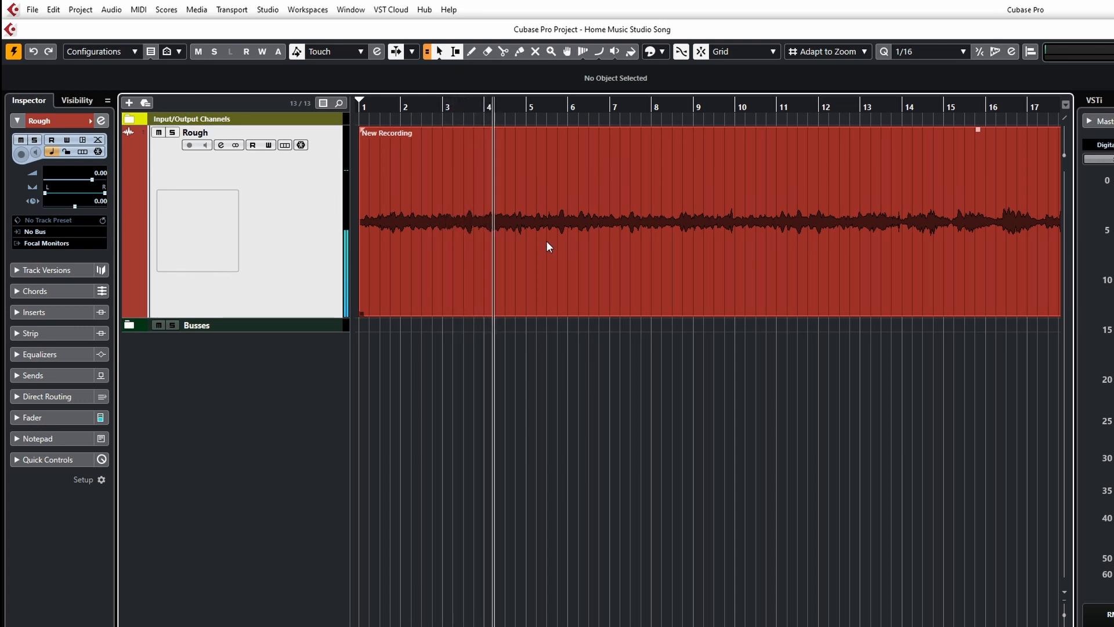
{"action": "key", "text": "f"}
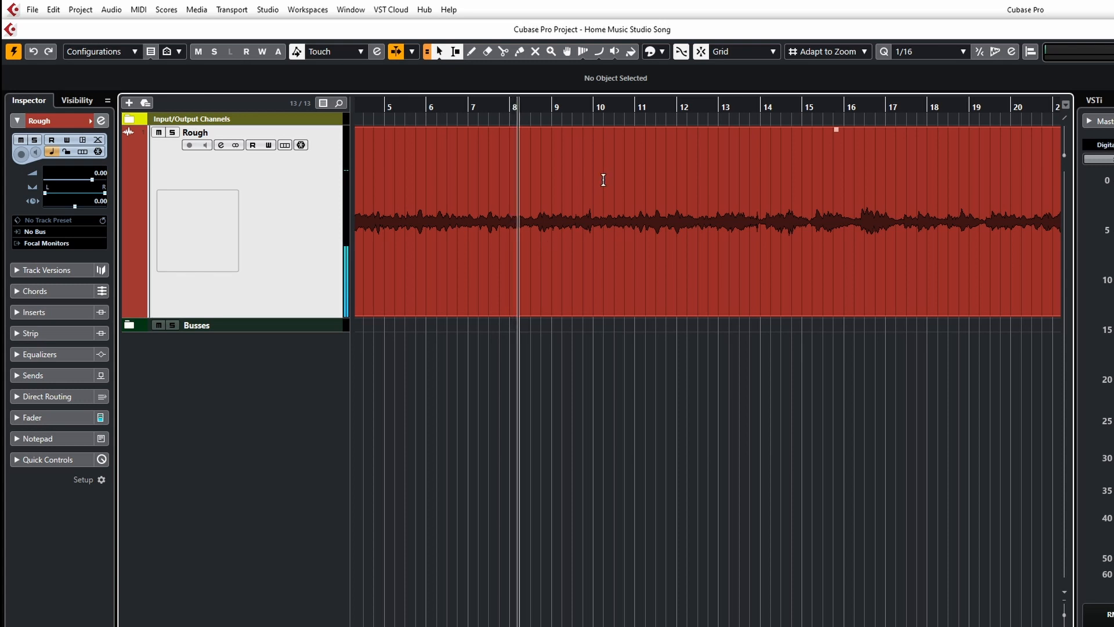
{"action": "left_click", "coordinate": [614, 120]}
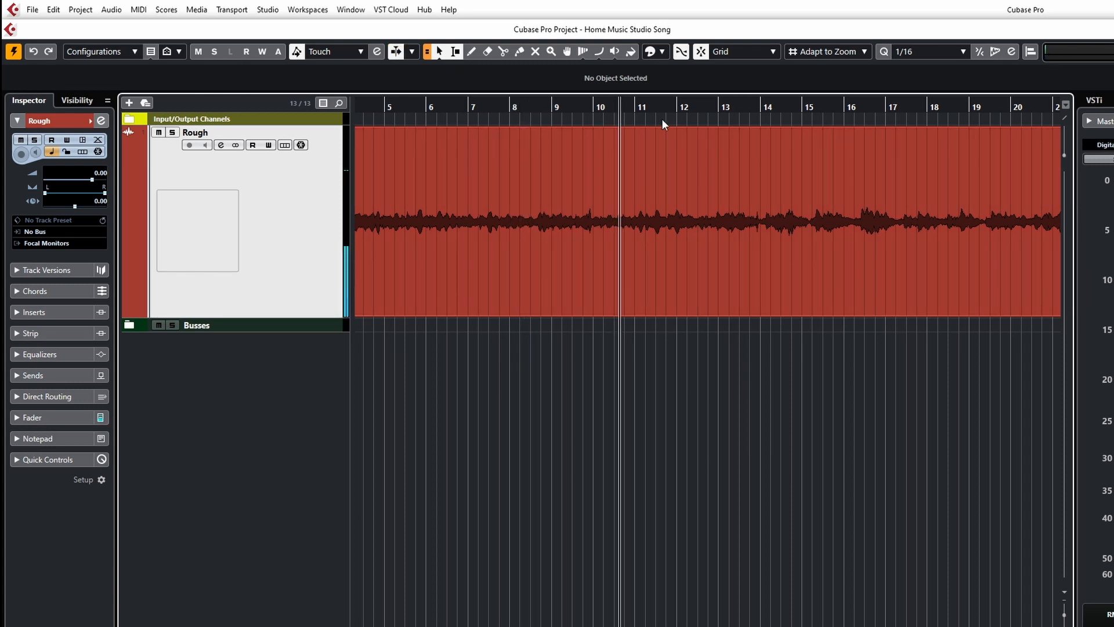
{"action": "left_click", "coordinate": [705, 119]}
{"action": "left_click", "coordinate": [813, 121]}
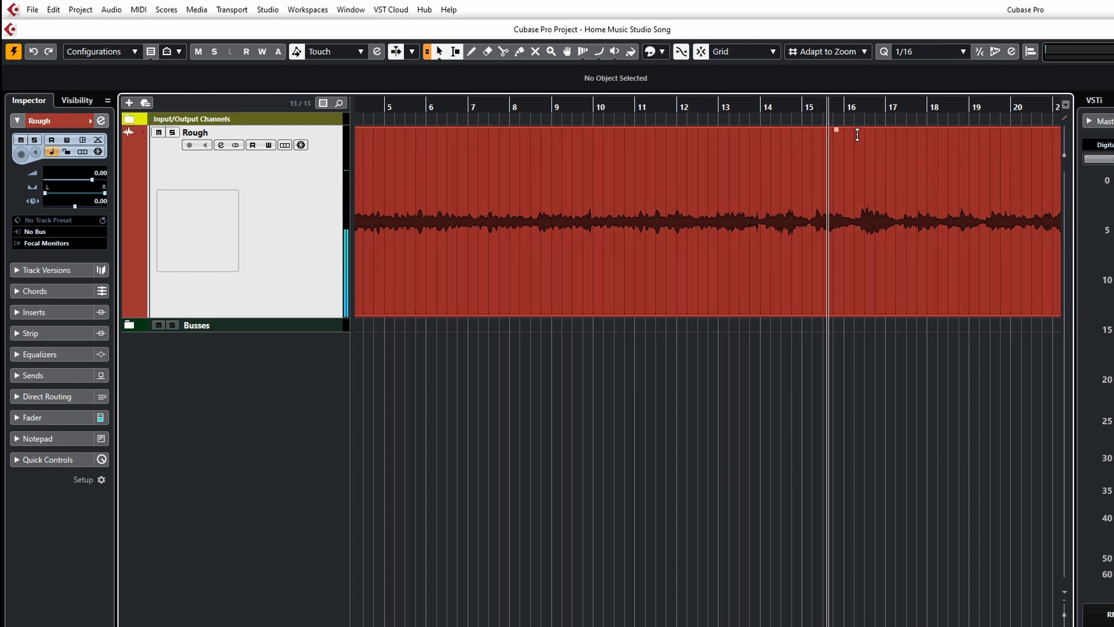
{"action": "left_click", "coordinate": [926, 121]}
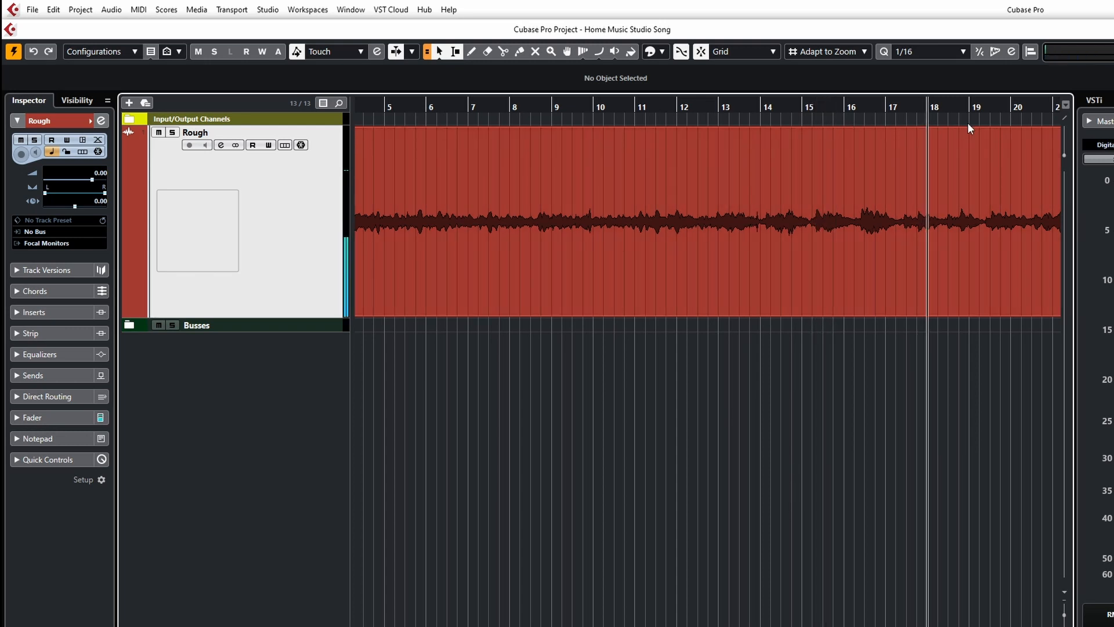
{"action": "left_click", "coordinate": [1015, 121]}
{"action": "left_click", "coordinate": [563, 118]}
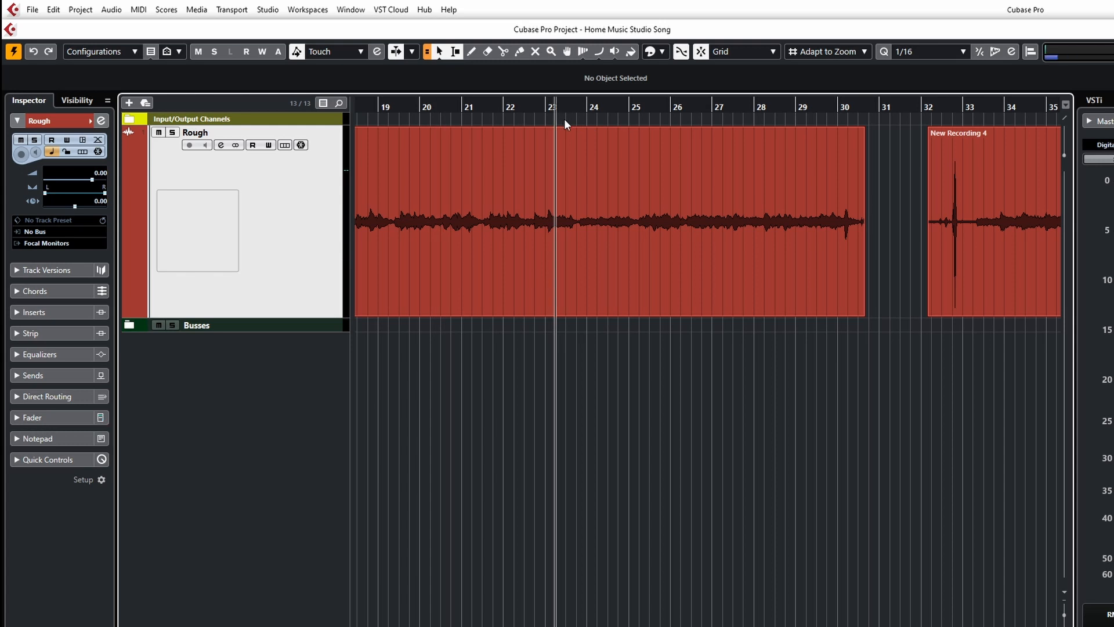
{"action": "left_click", "coordinate": [601, 117]}
{"action": "left_click", "coordinate": [652, 120]}
{"action": "left_click", "coordinate": [730, 117]}
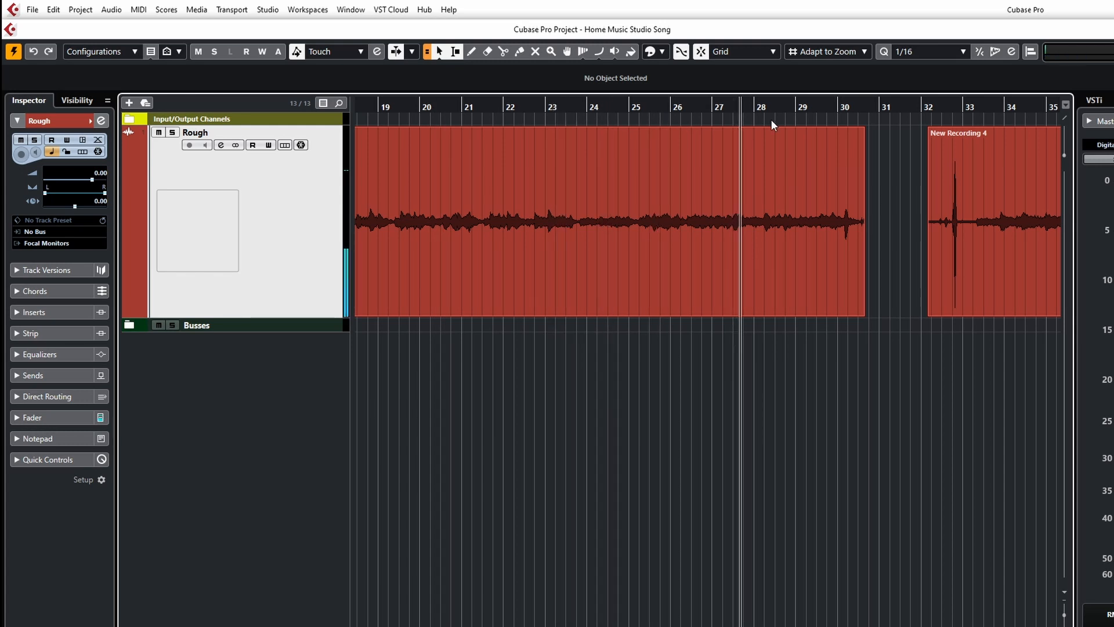
{"action": "left_click", "coordinate": [793, 120]}
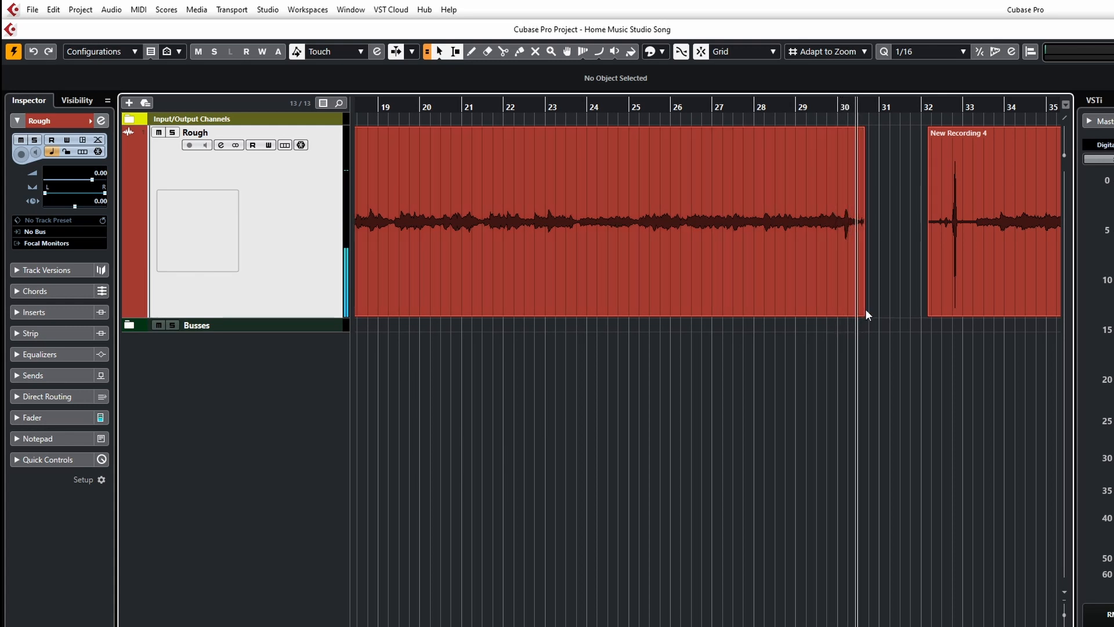
{"action": "key", "text": "space"}
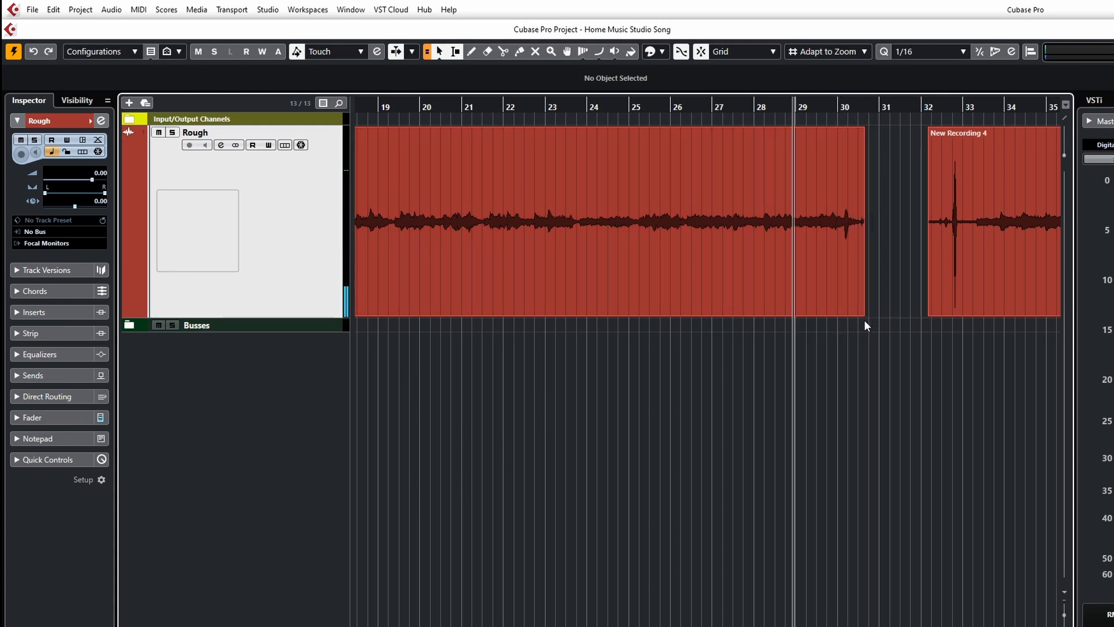
Trim the end of the first recording and place New Recording 4 right after it at bar 30.
{"action": "left_click_drag", "start_coordinate": [864, 314], "coordinate": [835, 314]}
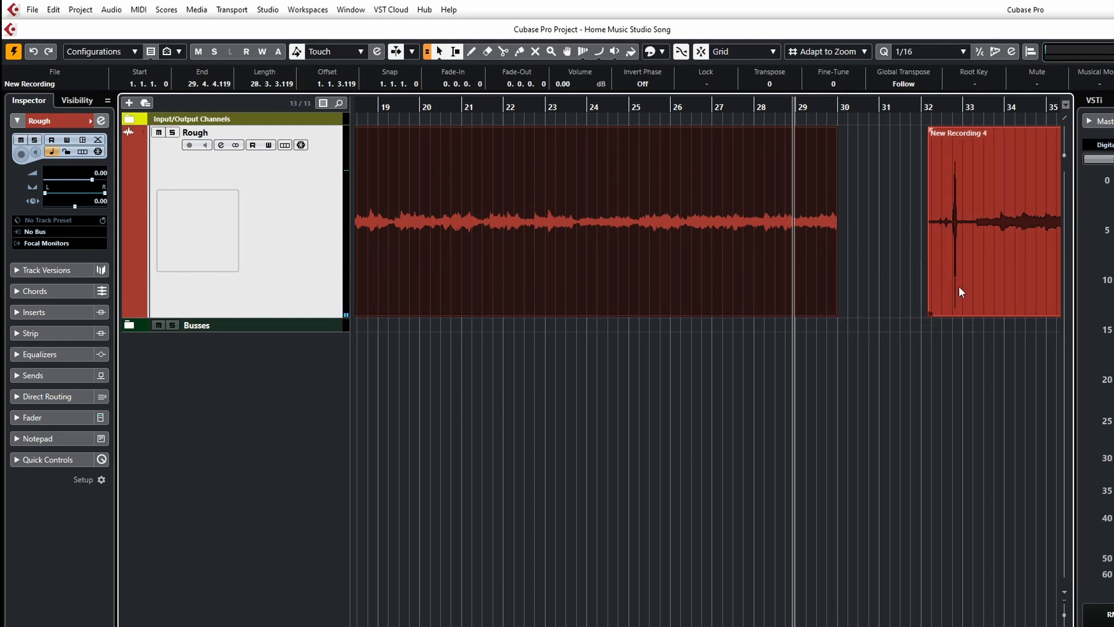
{"action": "left_click_drag", "start_coordinate": [973, 288], "coordinate": [887, 293]}
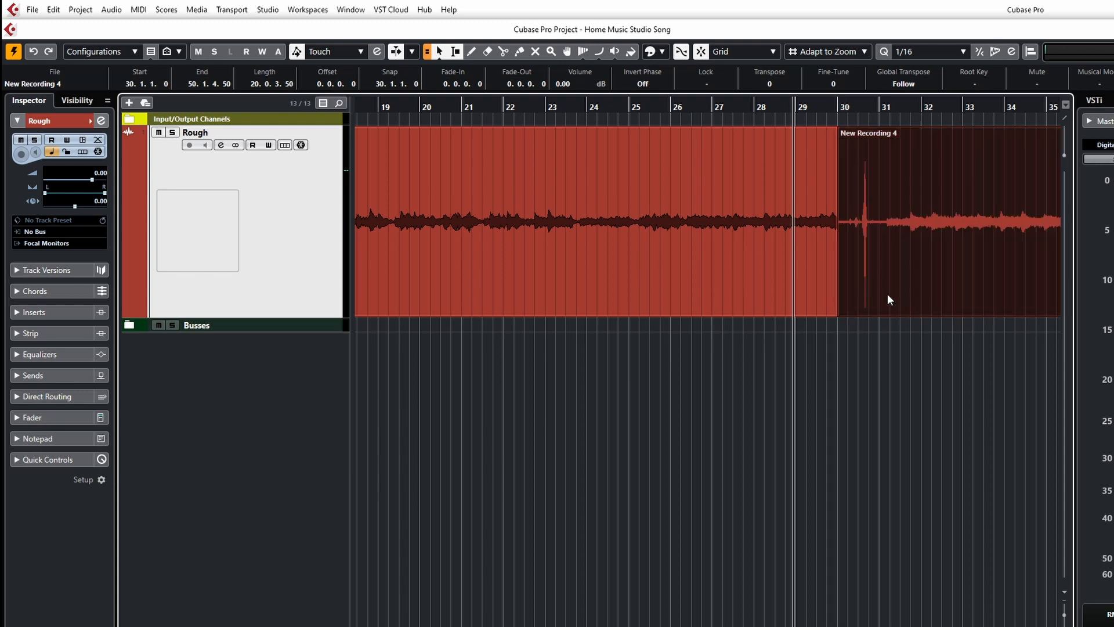
{"action": "left_click", "coordinate": [837, 109]}
{"action": "key", "text": "space"}
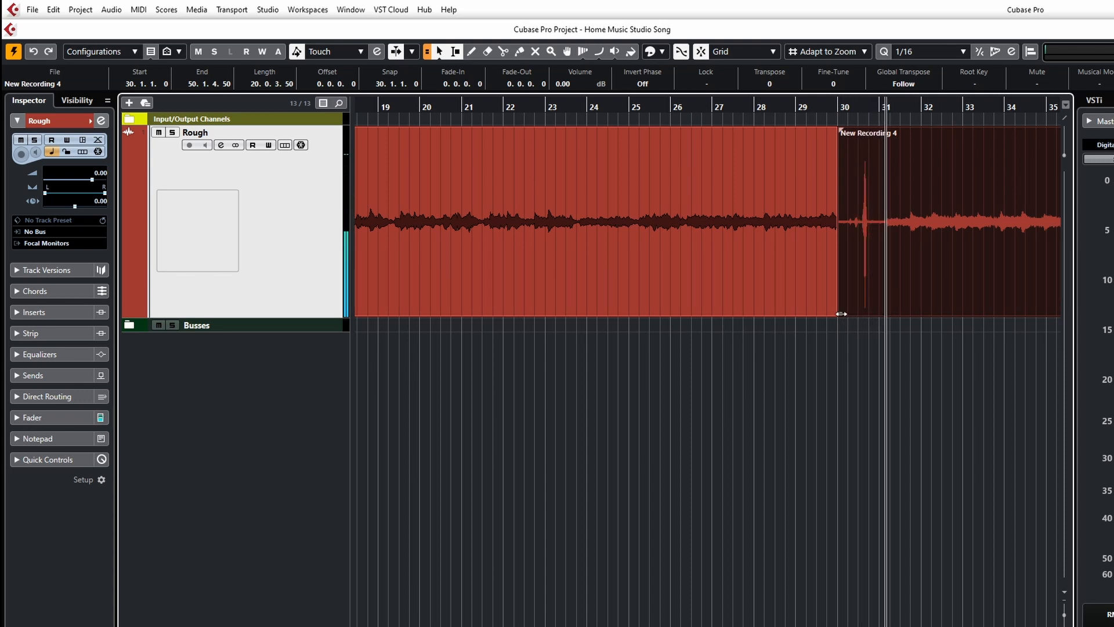
Trim the start of New Recording 4 and move it back so it begins at bar 30.
{"action": "left_click_drag", "start_coordinate": [841, 313], "coordinate": [880, 313]}
{"action": "left_click_drag", "start_coordinate": [952, 279], "coordinate": [912, 286]}
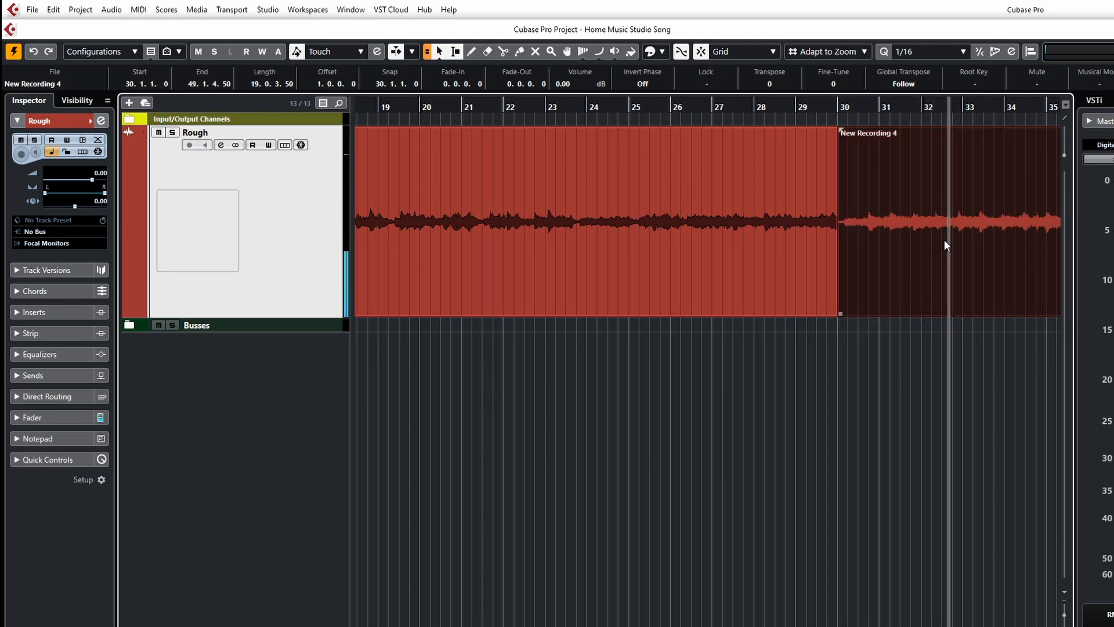
{"action": "scroll", "coordinate": [938, 262], "scroll_direction": "right", "scroll_amount": 9}
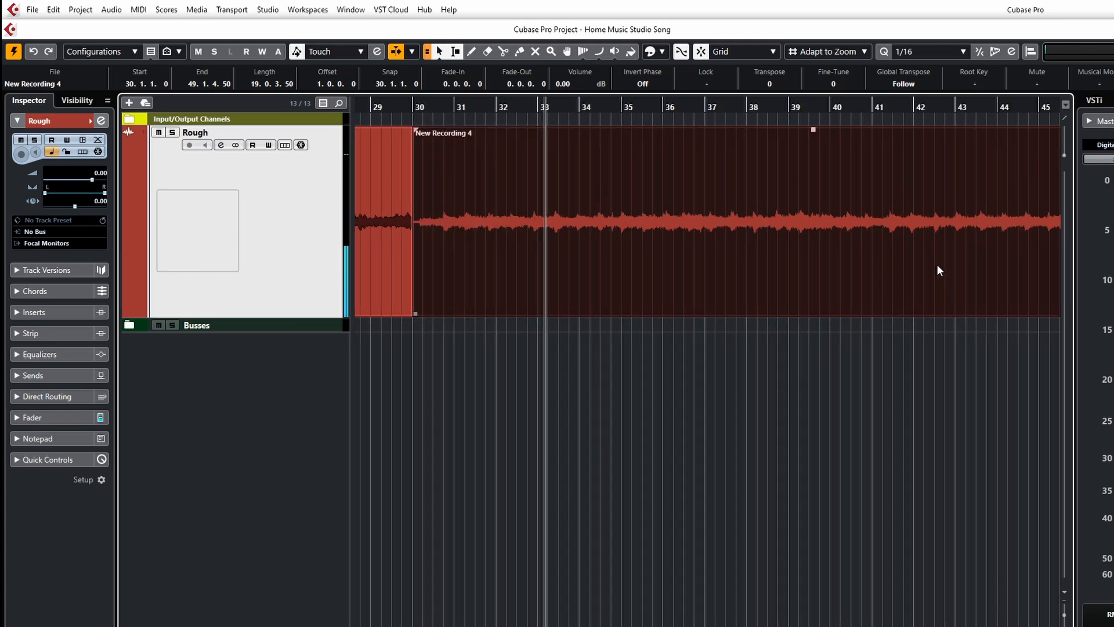
{"action": "left_click", "coordinate": [466, 119]}
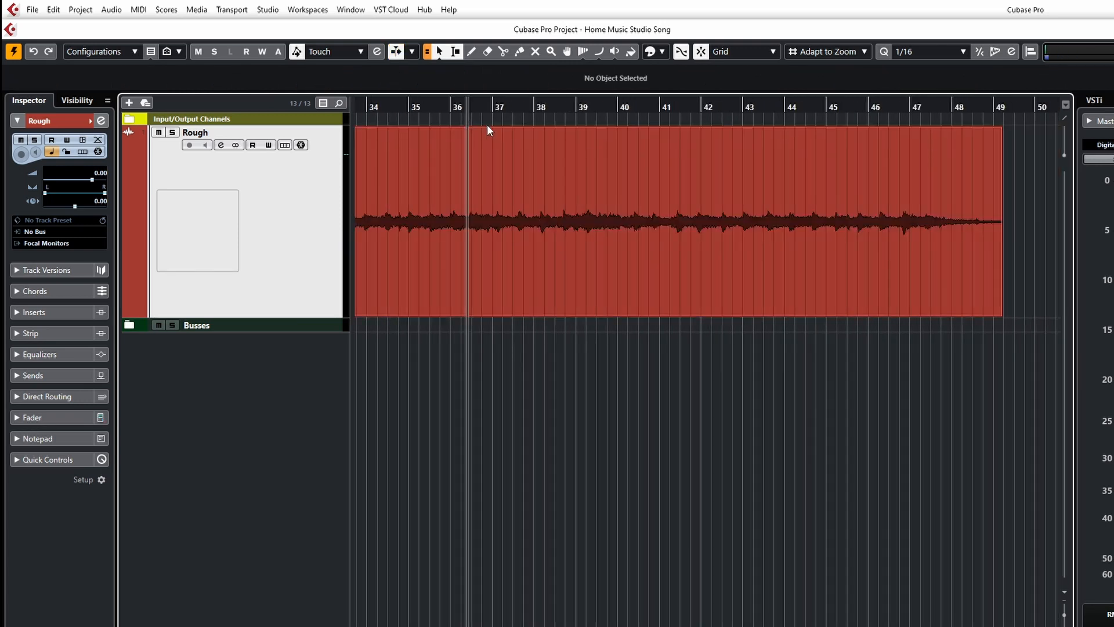
Play back the recording from several positions along the ruler between bars 43 and 48.
{"action": "left_click", "coordinate": [767, 123]}
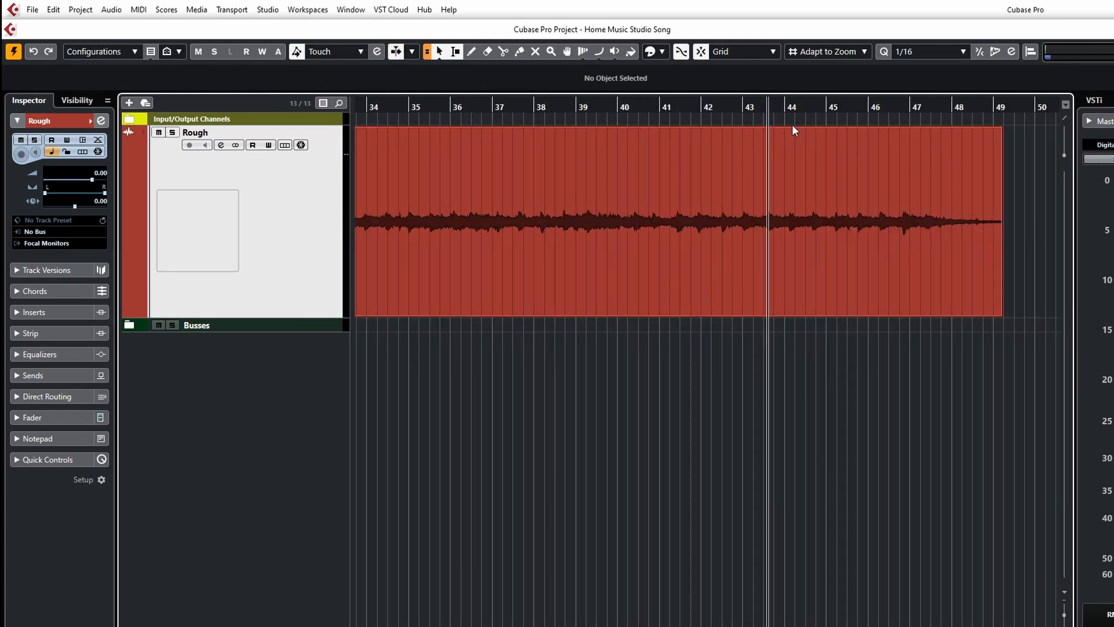
{"action": "left_click", "coordinate": [873, 120]}
{"action": "left_click", "coordinate": [922, 121]}
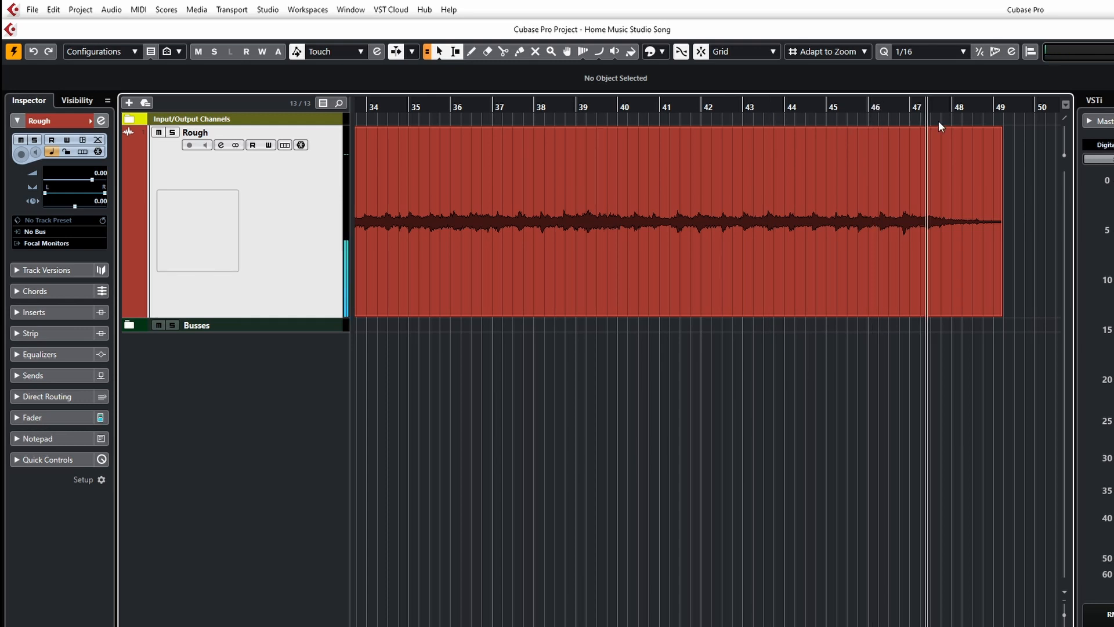
{"action": "left_click", "coordinate": [955, 120]}
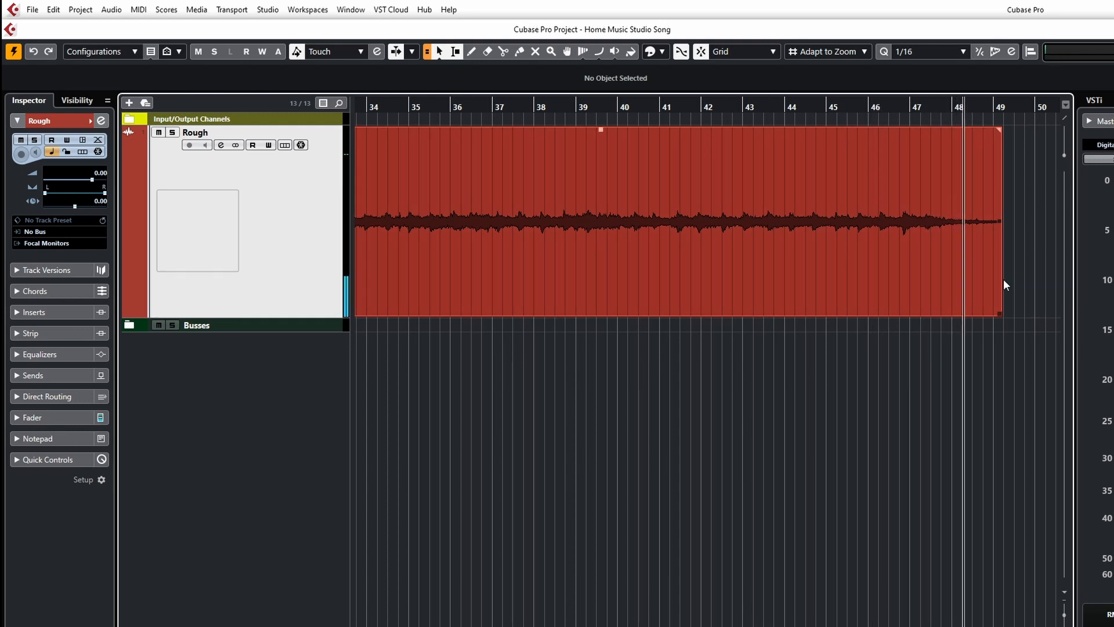
{"action": "key", "text": "space"}
Trim the end of New Recording 4 and the start of New Recording 6 so they meet around bar 48.
{"action": "left_click_drag", "start_coordinate": [998, 313], "coordinate": [837, 285]}
{"action": "scroll", "coordinate": [1000, 292], "scroll_direction": "right", "scroll_amount": 5}
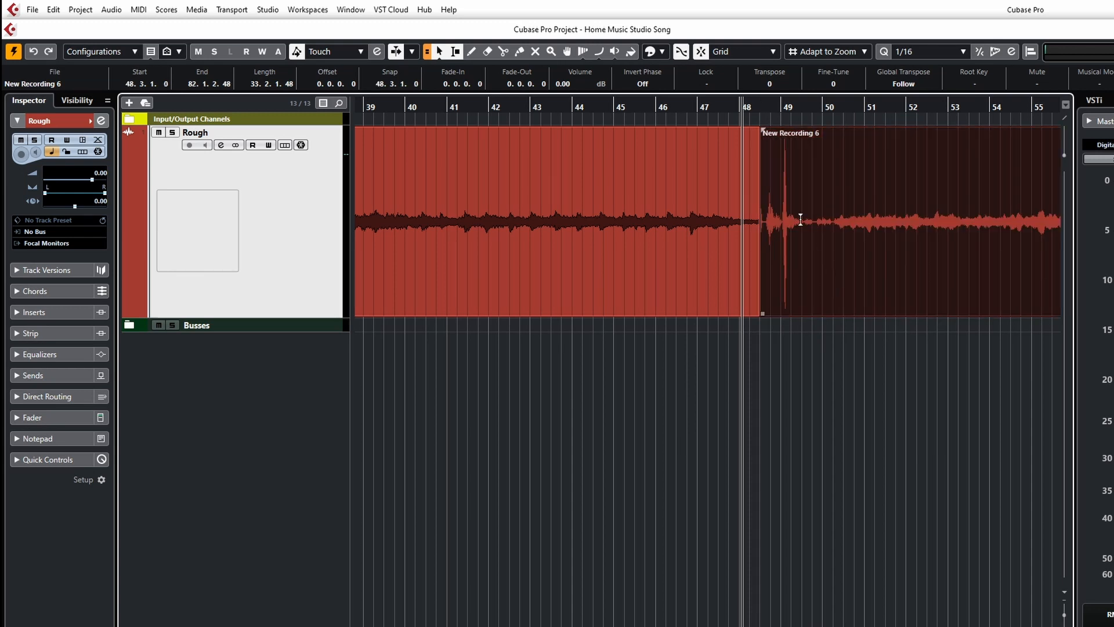
{"action": "left_click_drag", "start_coordinate": [763, 312], "coordinate": [809, 312]}
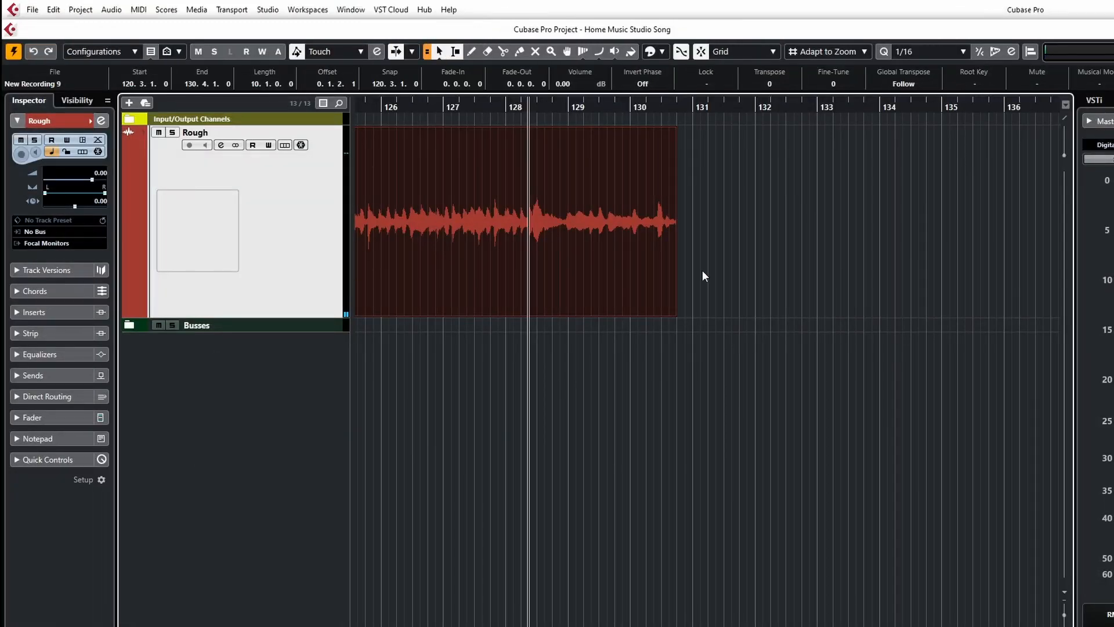
Add five mono audio tracks with input Mic 1 and output GuitarBuss below the Busses folder.
{"action": "scroll", "coordinate": [688, 490], "scroll_direction": "down", "scroll_amount": 5}
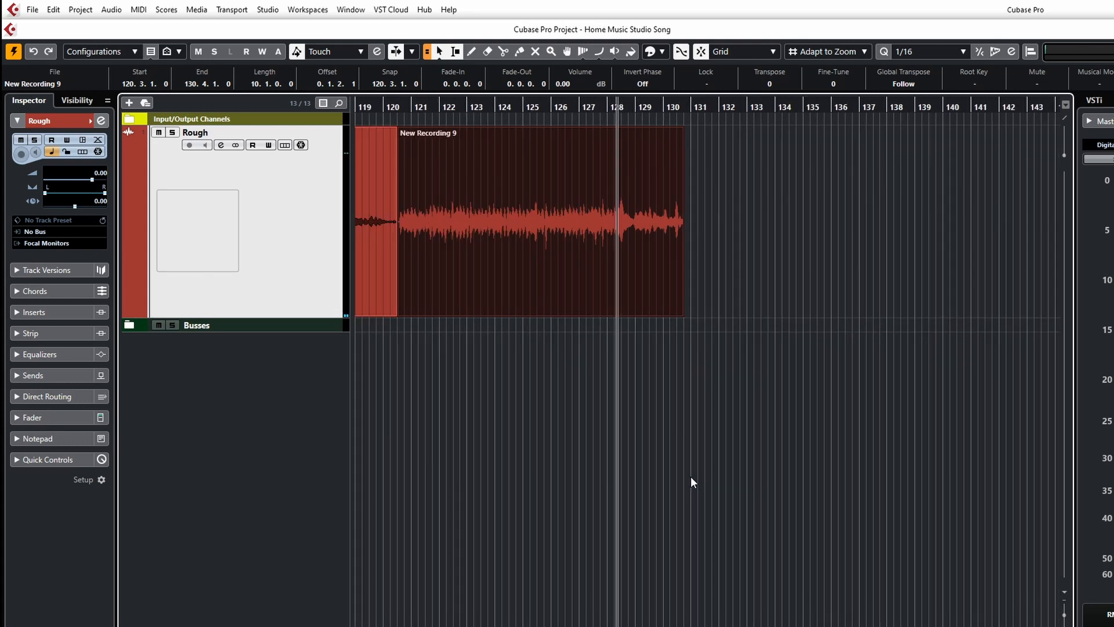
{"action": "scroll", "coordinate": [690, 489], "scroll_direction": "down", "scroll_amount": 3}
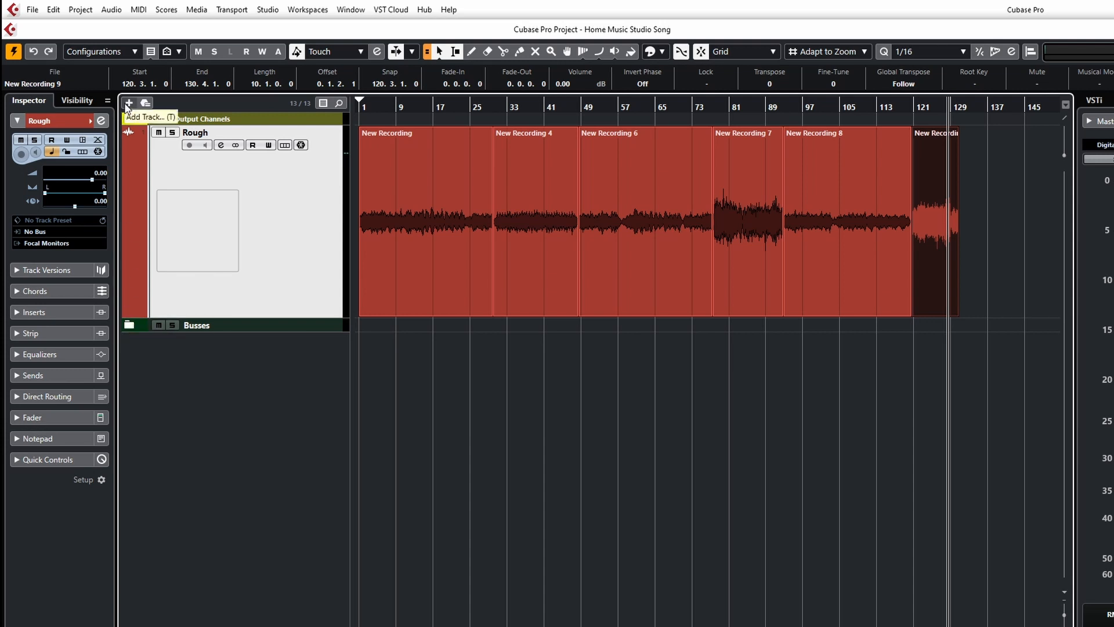
{"action": "left_click", "coordinate": [243, 327]}
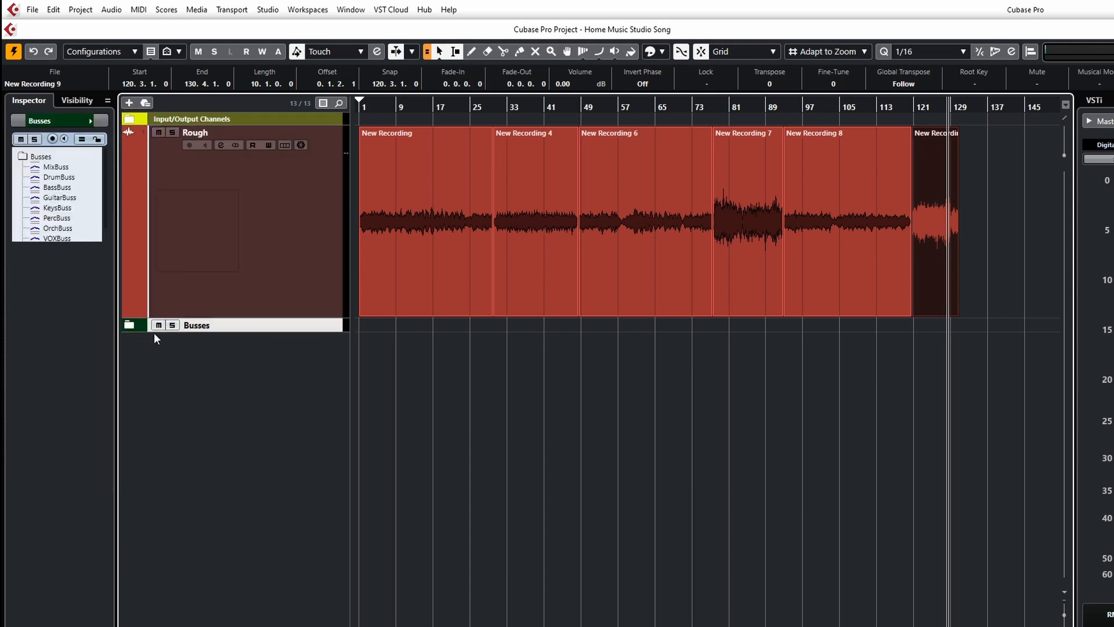
{"action": "left_click", "coordinate": [129, 103]}
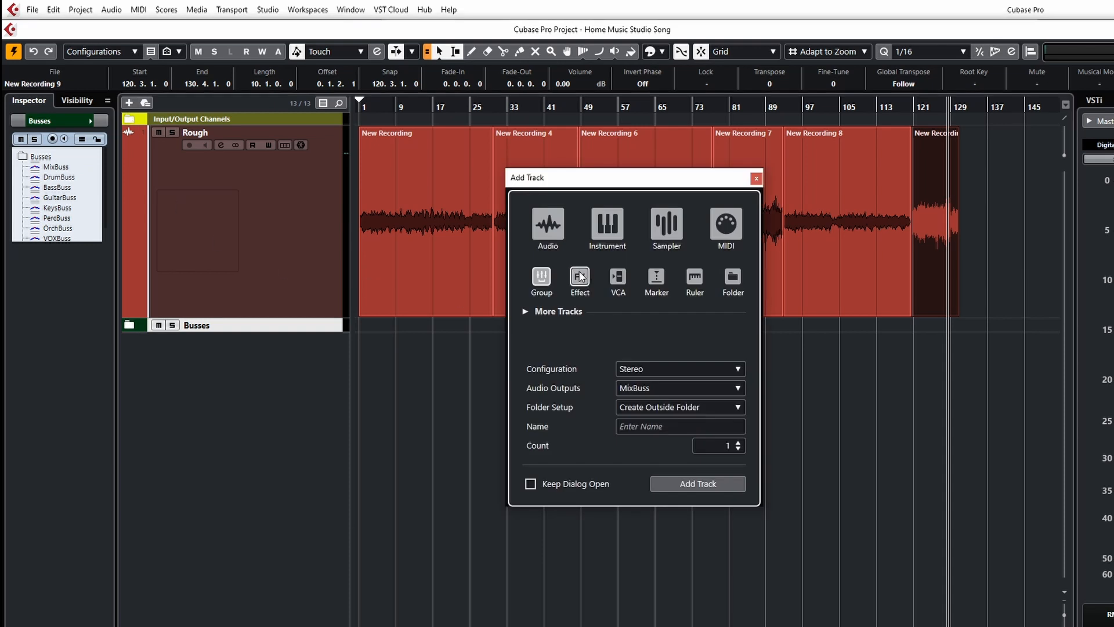
{"action": "left_click", "coordinate": [548, 223]}
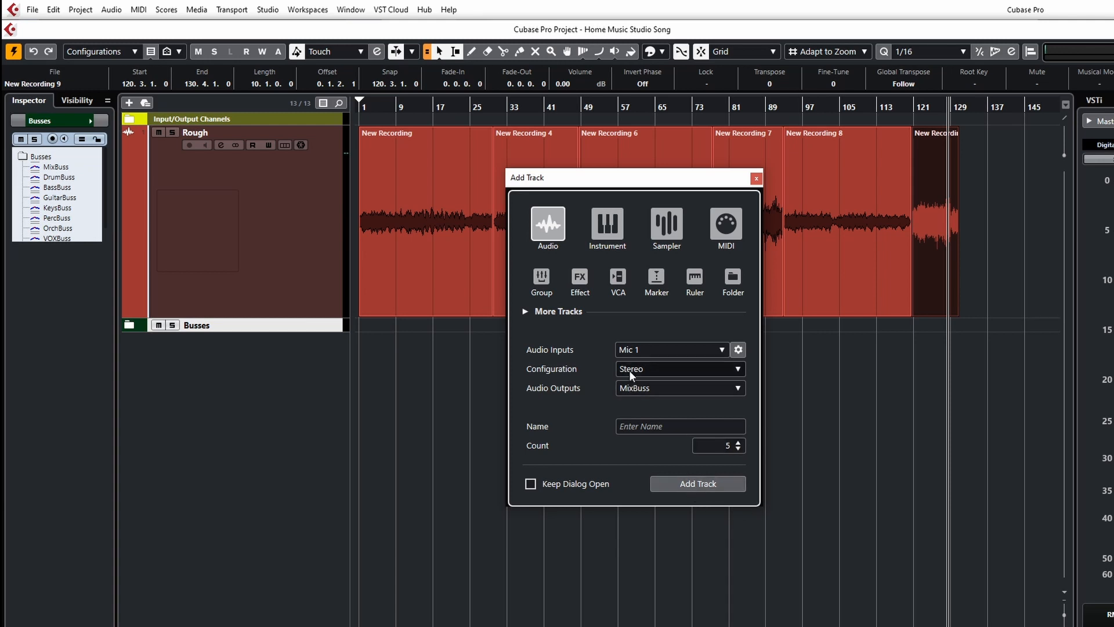
{"action": "left_click", "coordinate": [686, 374]}
{"action": "left_click", "coordinate": [645, 384]}
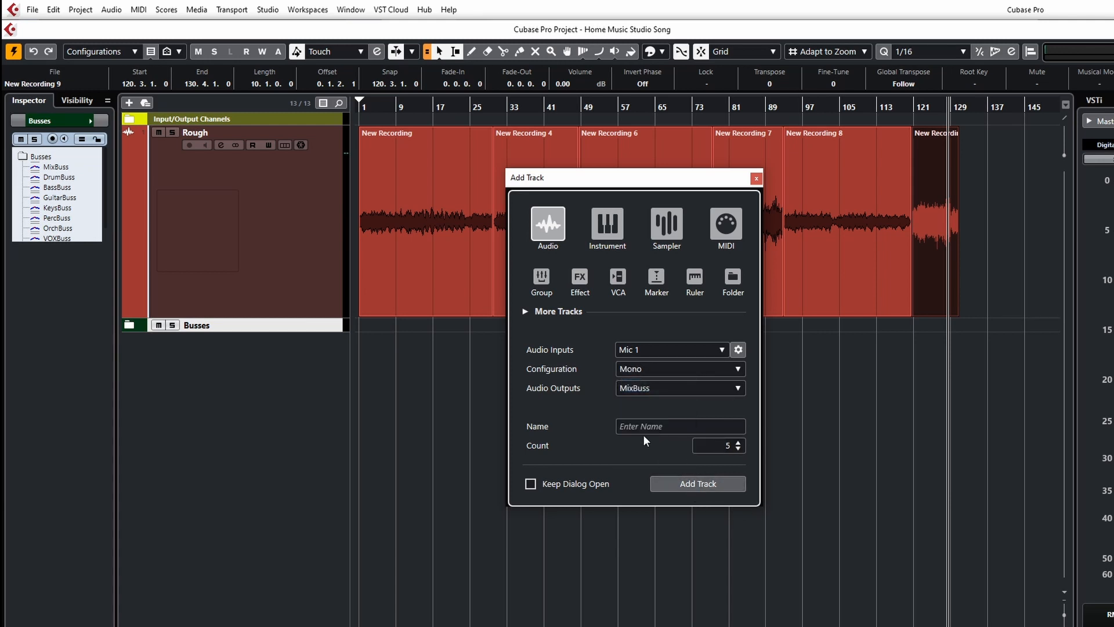
{"action": "left_click", "coordinate": [643, 388]}
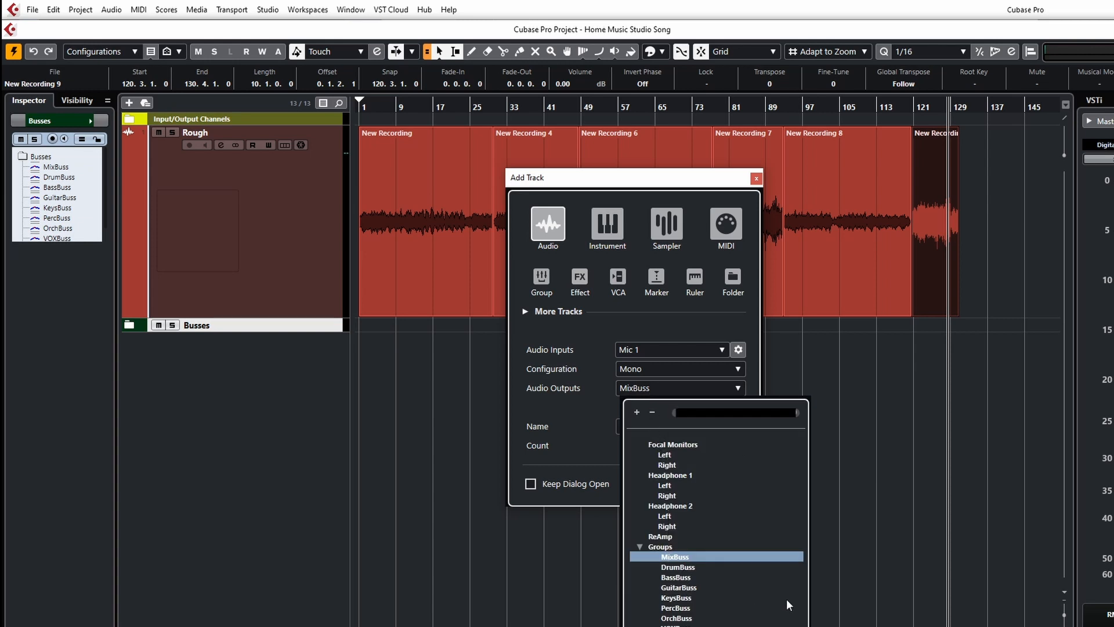
{"action": "left_click", "coordinate": [676, 588]}
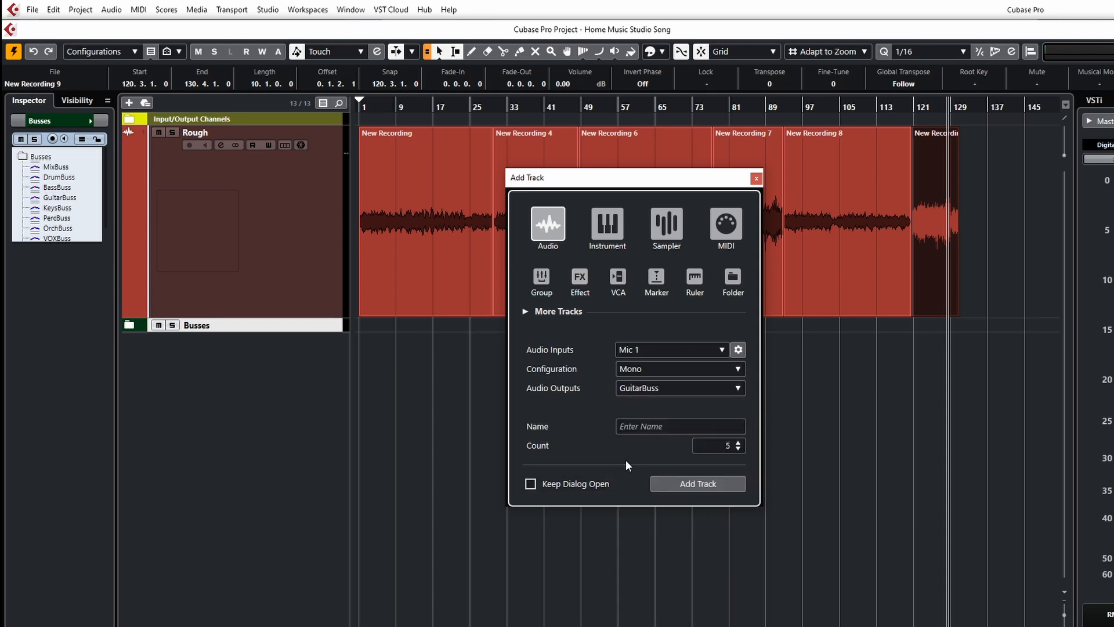
{"action": "left_click", "coordinate": [698, 485]}
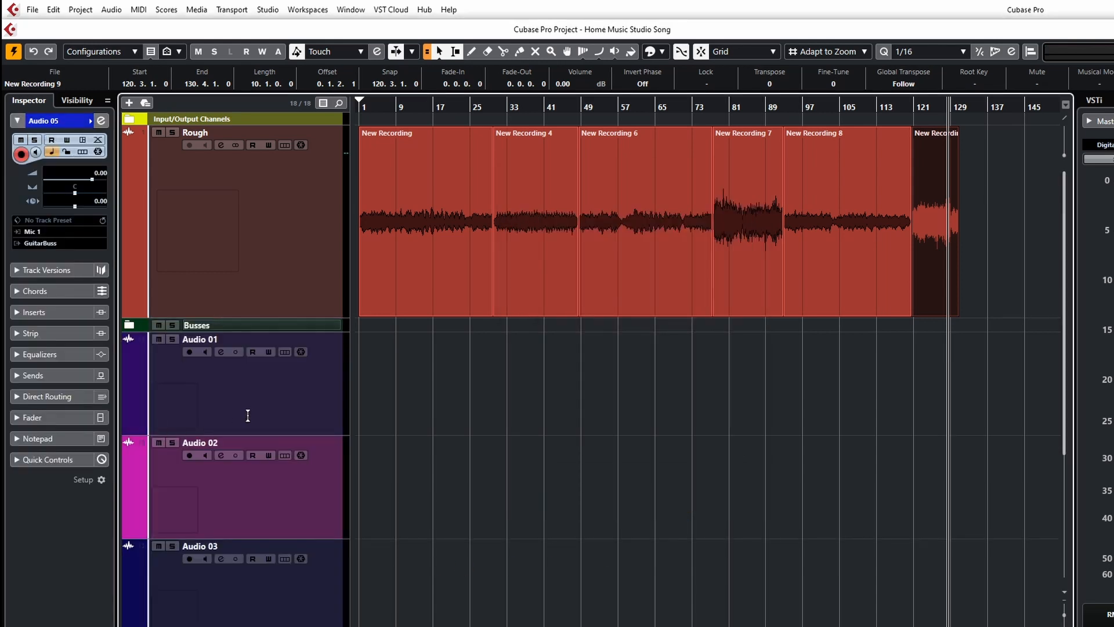
Rename the first three new audio tracks Guitar 1, Guitar 2 and GUitar 3.
{"action": "double_click", "coordinate": [197, 340]}
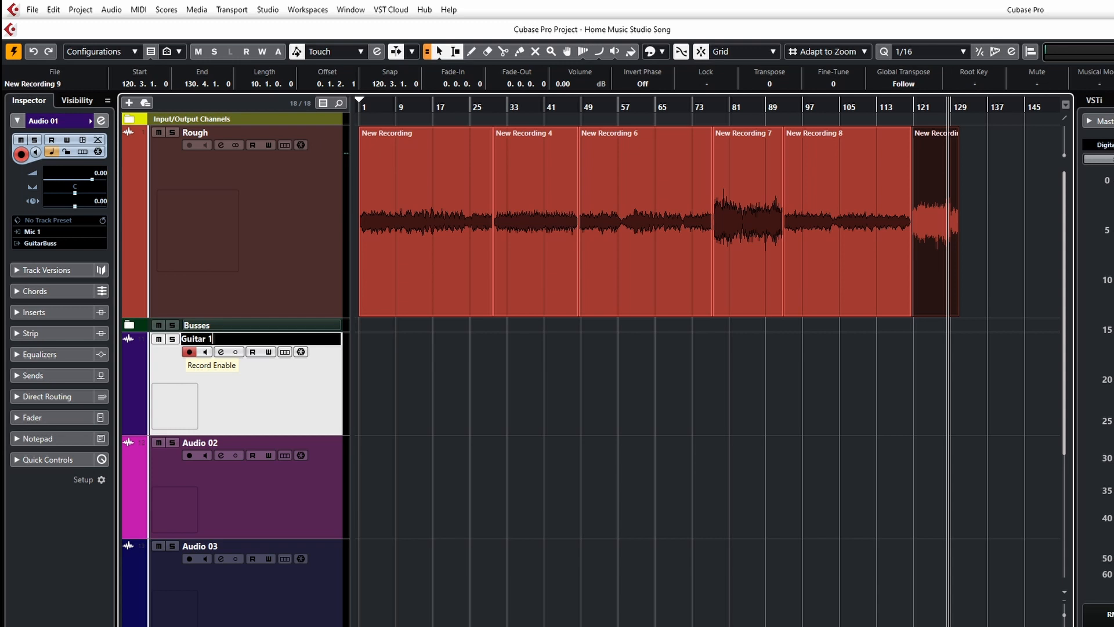
{"action": "key", "text": "Tab"}
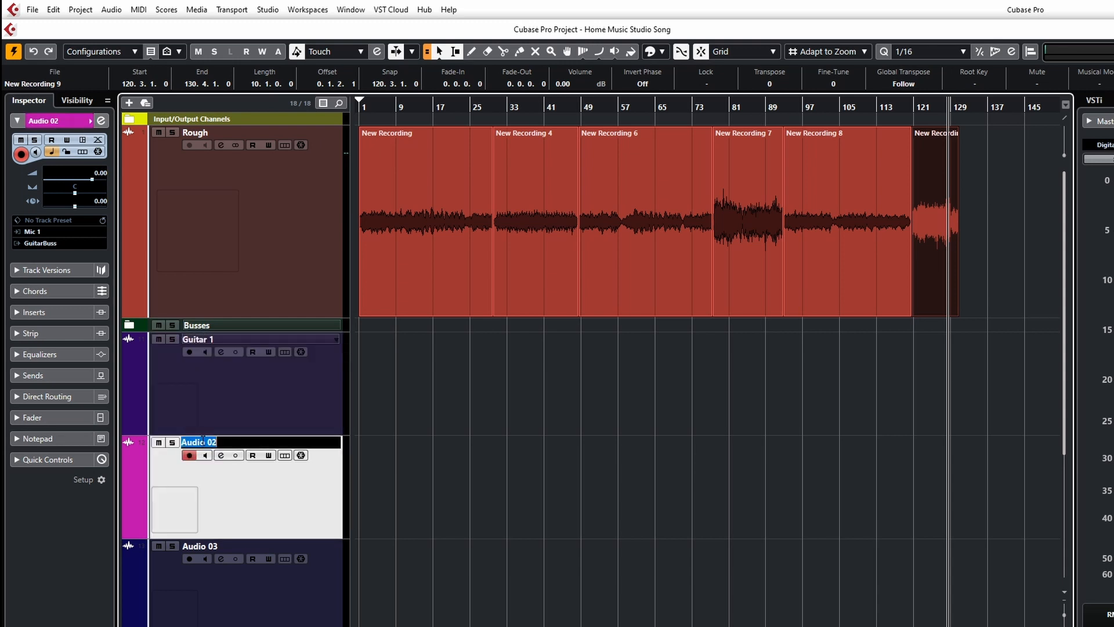
{"action": "type", "text": "Guitar 2"}
{"action": "key", "text": "Return"}
{"action": "double_click", "coordinate": [215, 549]}
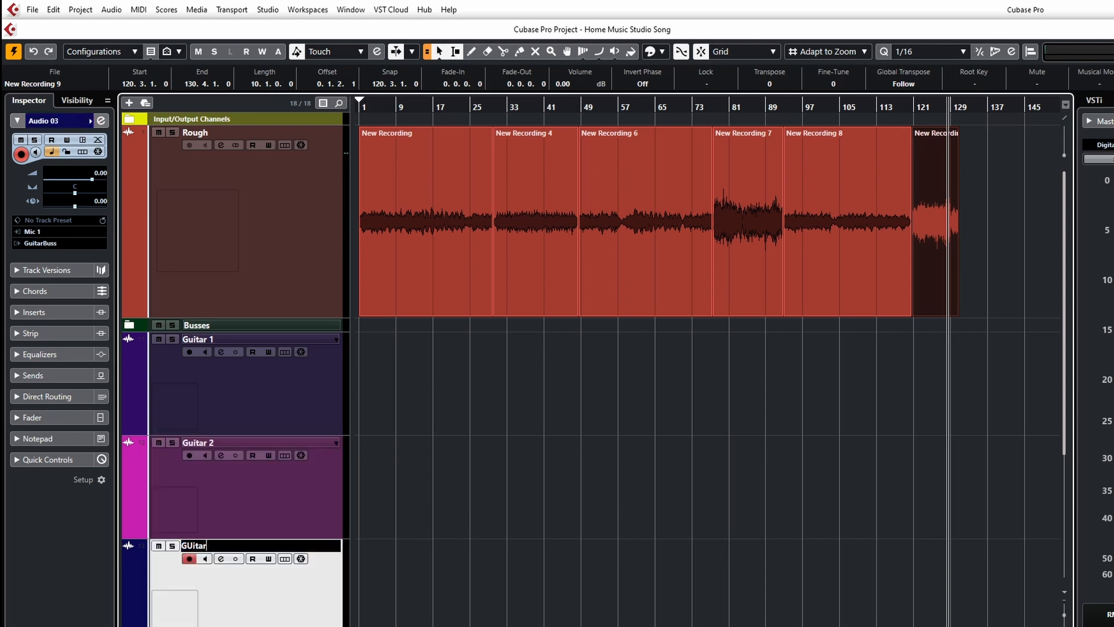
{"action": "key", "text": "Return"}
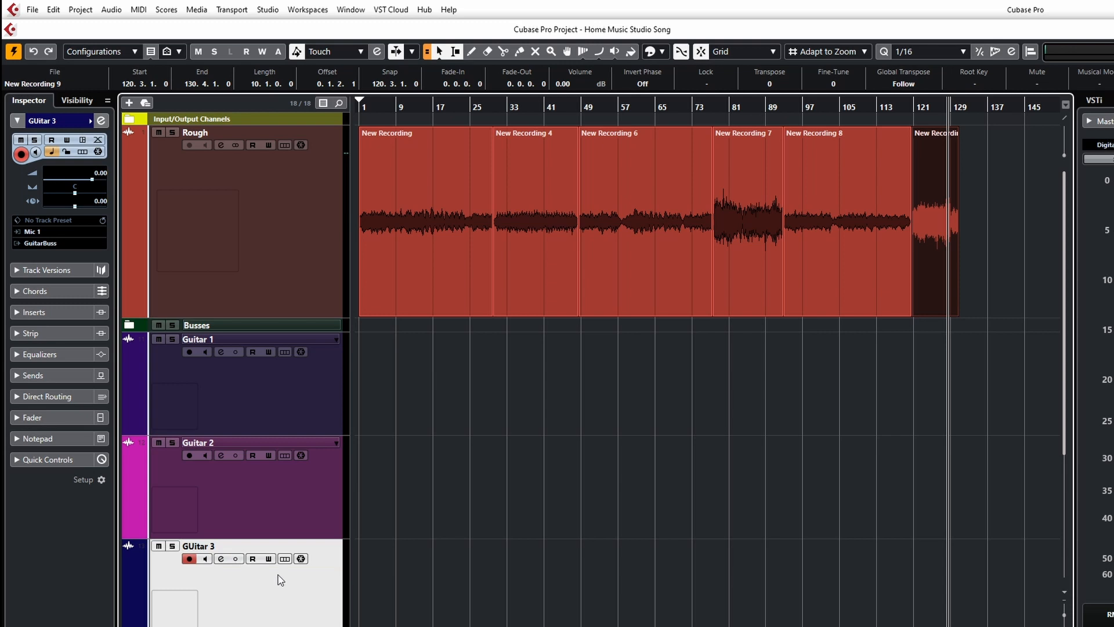
Colour the three guitar tracks orange-red.
{"action": "left_click", "coordinate": [140, 436]}
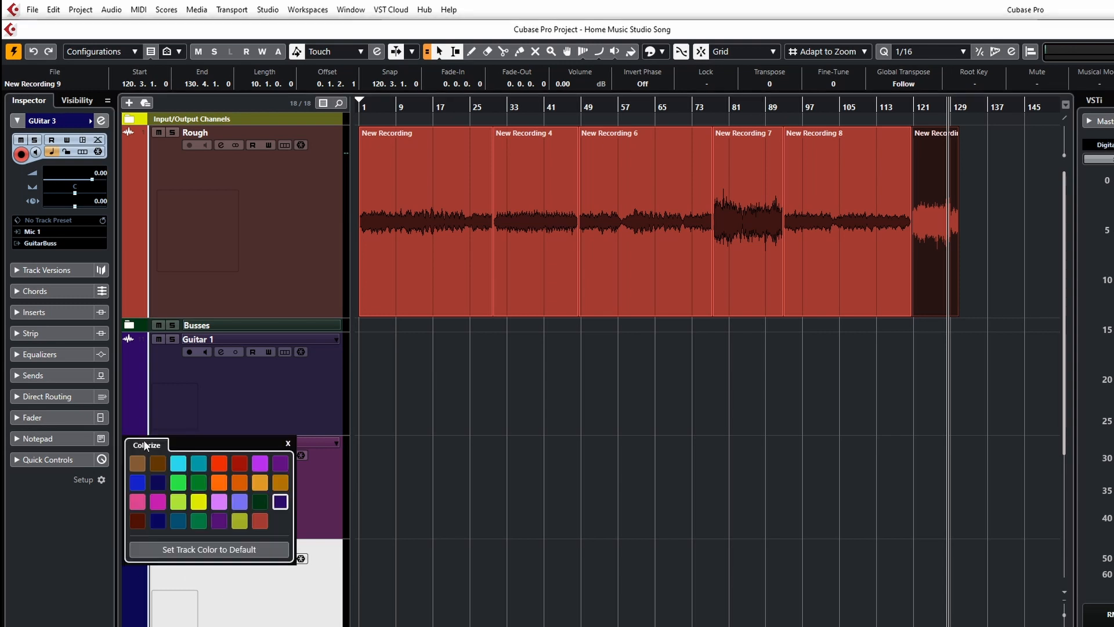
{"action": "left_click", "coordinate": [220, 466]}
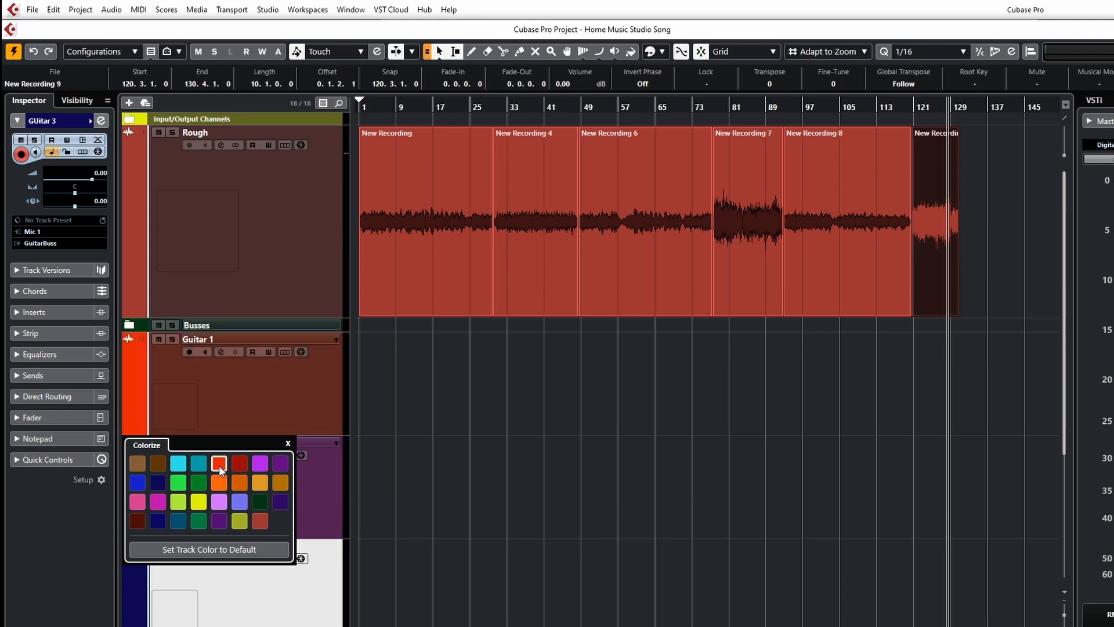
{"action": "left_click", "coordinate": [287, 444]}
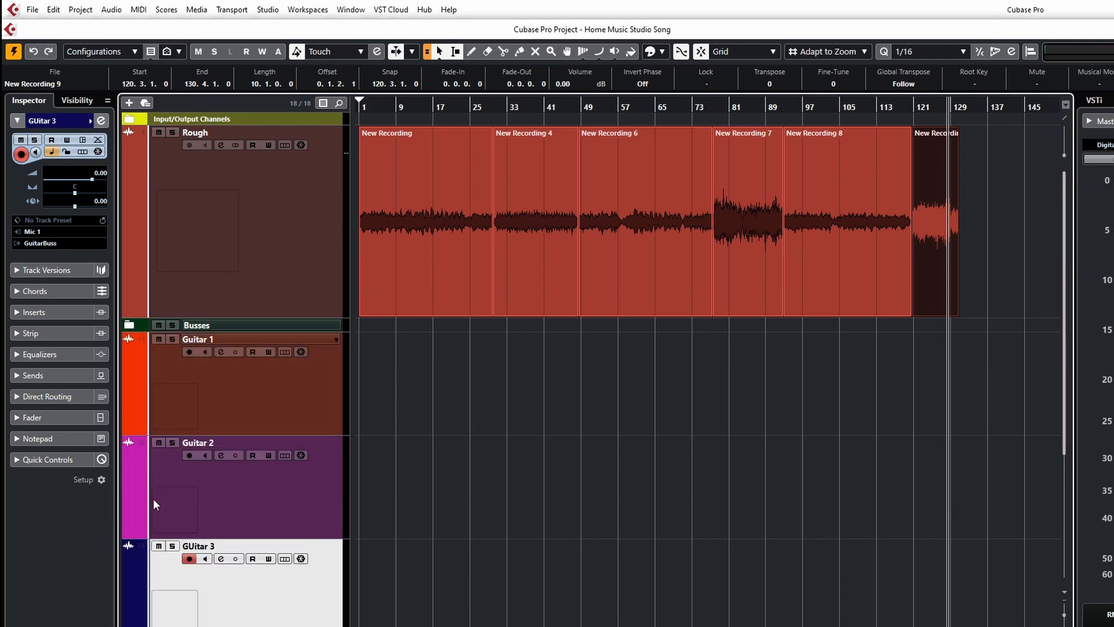
{"action": "left_click", "coordinate": [141, 535]}
{"action": "left_click", "coordinate": [219, 567]}
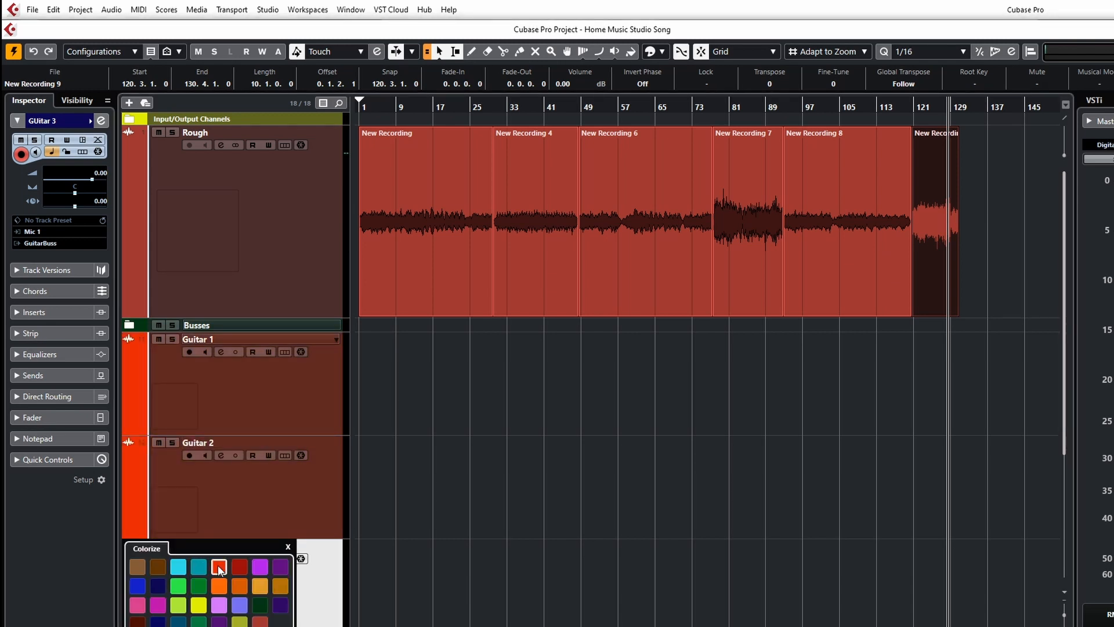
{"action": "left_click", "coordinate": [287, 547]}
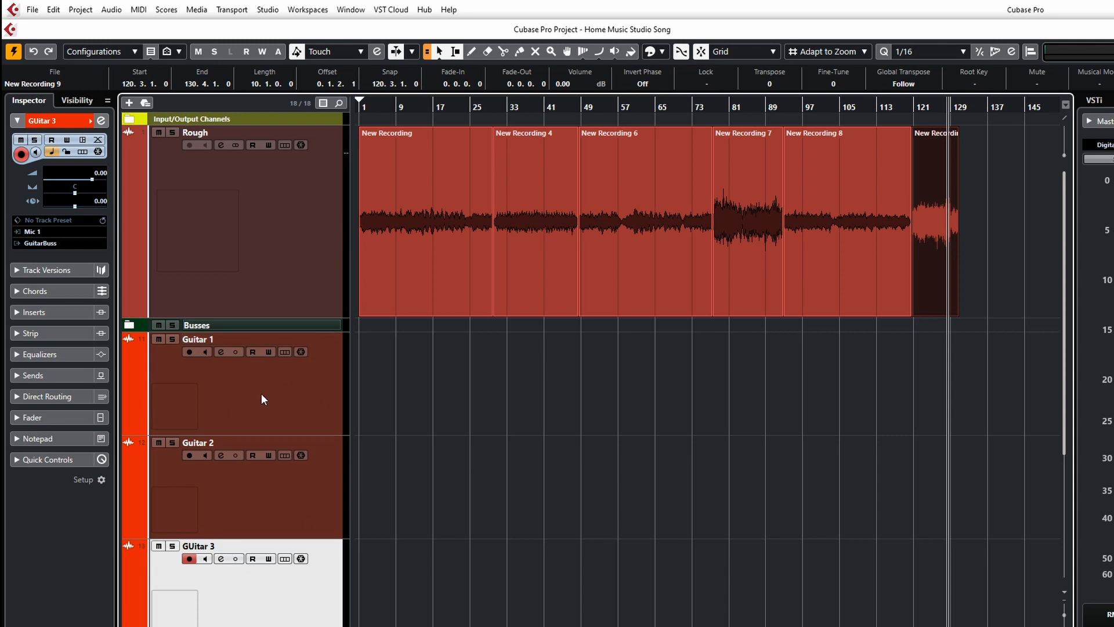
Select the three guitar tracks and move them into a new folder.
{"action": "left_click", "coordinate": [253, 416]}
{"action": "left_click", "coordinate": [294, 589], "text": "shift"}
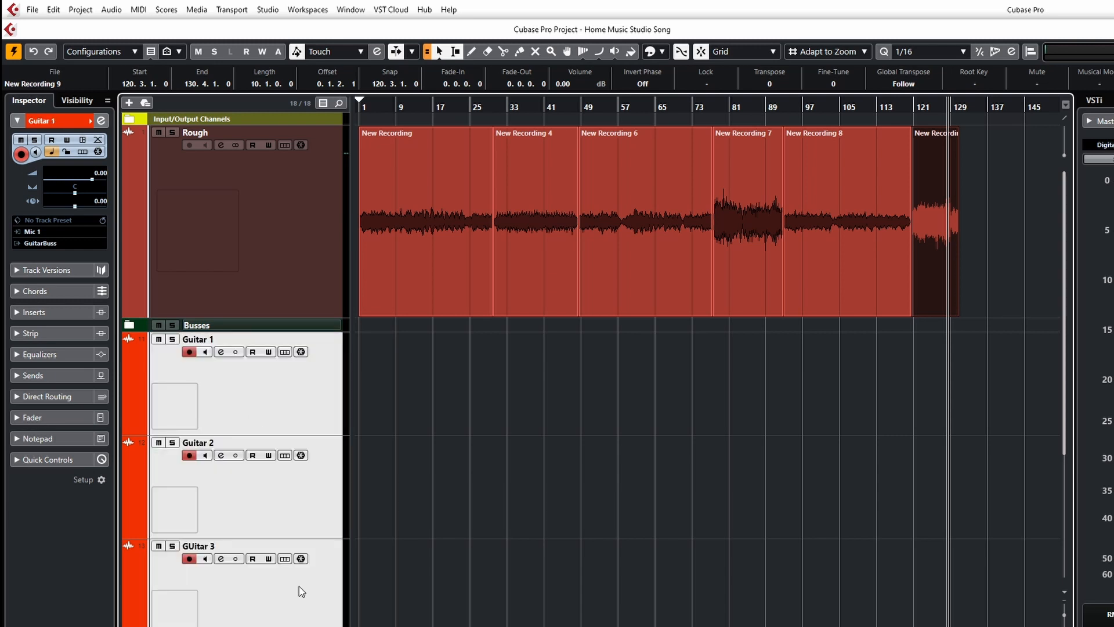
{"action": "right_click", "coordinate": [297, 589]}
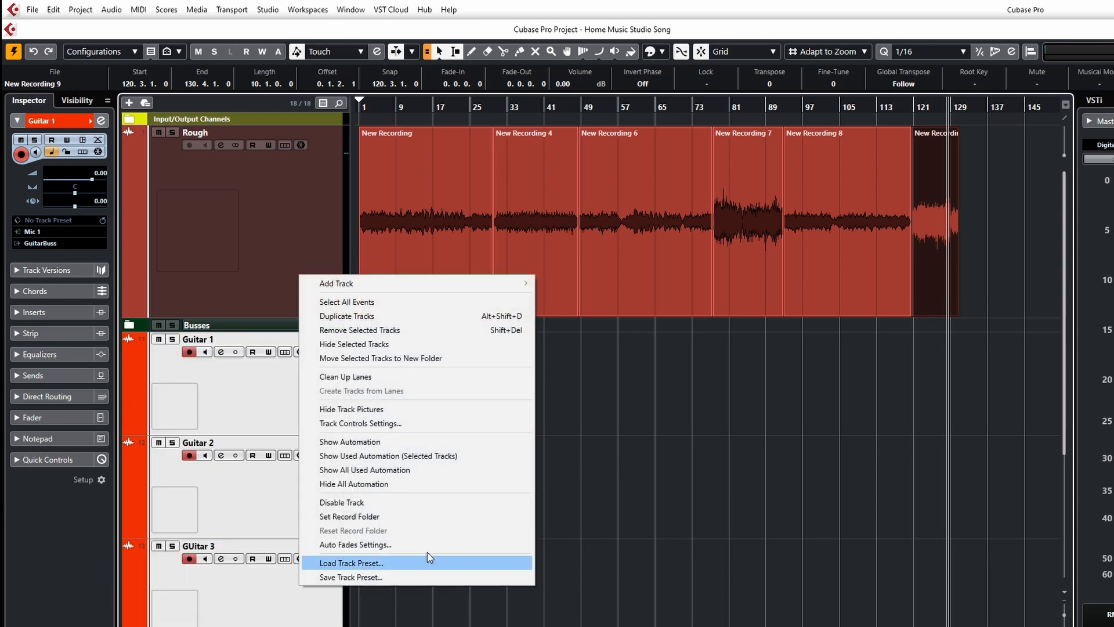
{"action": "left_click", "coordinate": [361, 358]}
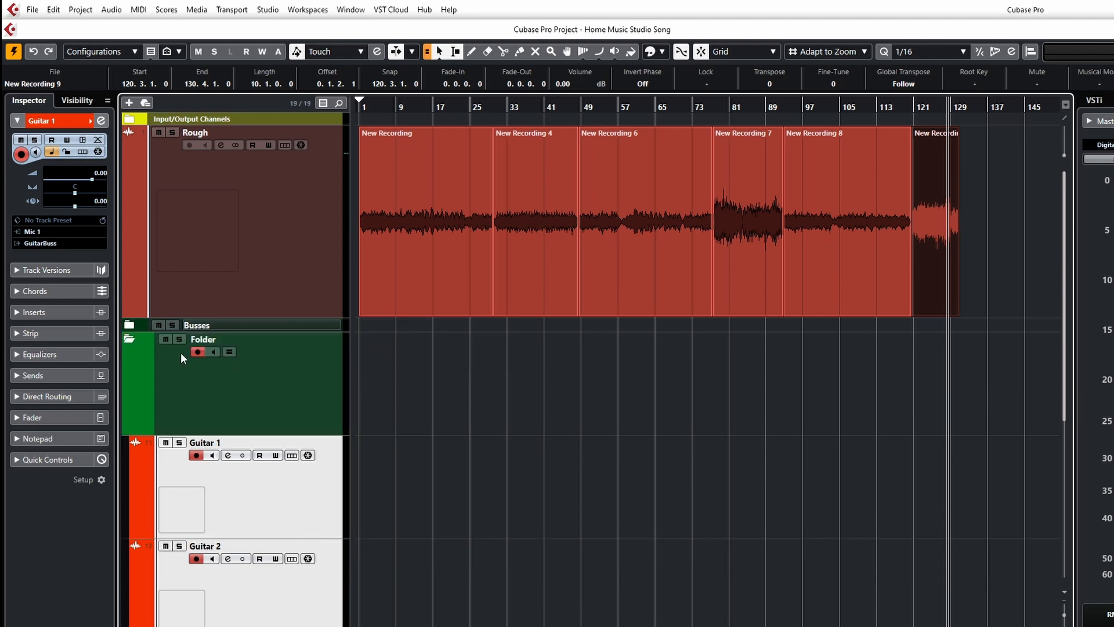
Rename the new folder Guitars and colour it orange-red.
{"action": "left_click", "coordinate": [206, 341]}
{"action": "double_click", "coordinate": [206, 341]}
{"action": "type", "text": "Guitars"}
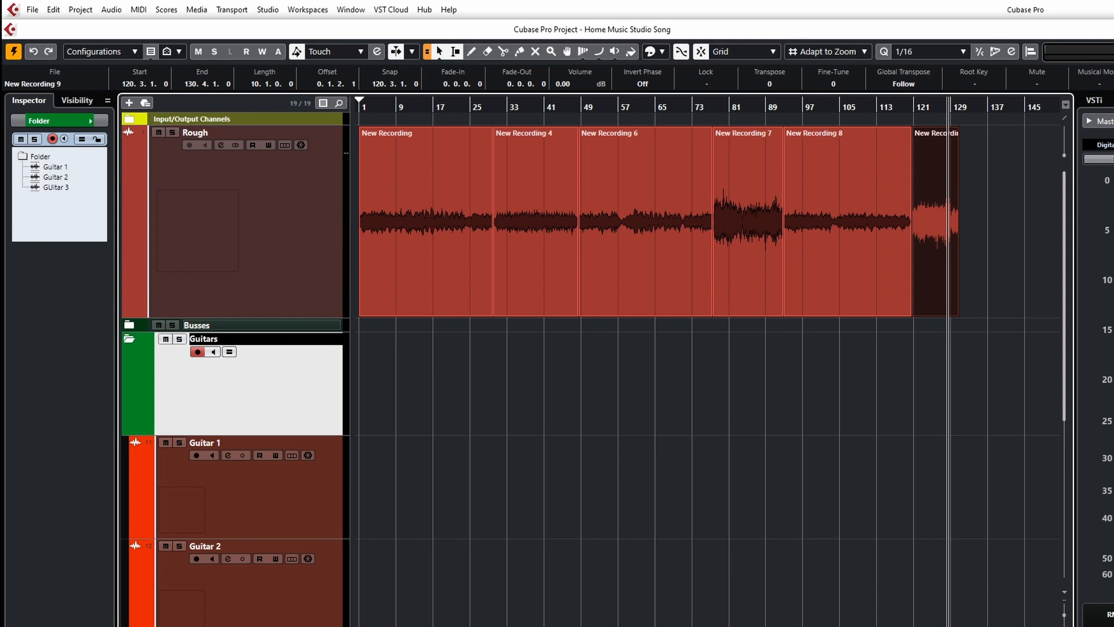
{"action": "key", "text": "Return"}
{"action": "left_click", "coordinate": [152, 431]}
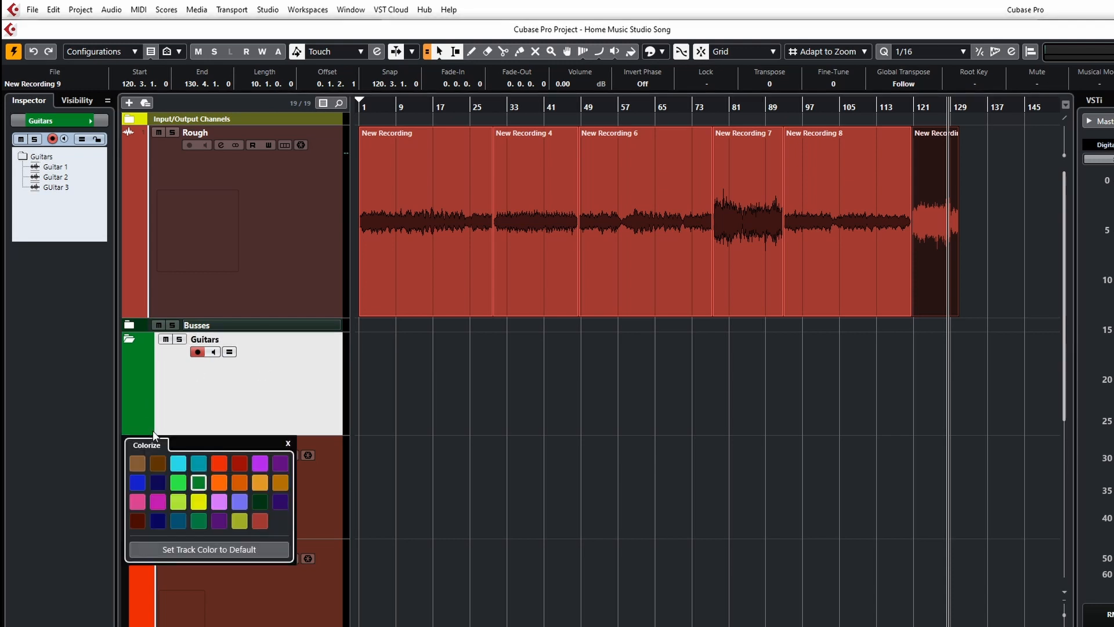
{"action": "left_click", "coordinate": [218, 462]}
Collapse the Guitars folder and open the Audio 04 track name for editing.
{"action": "left_click", "coordinate": [127, 340]}
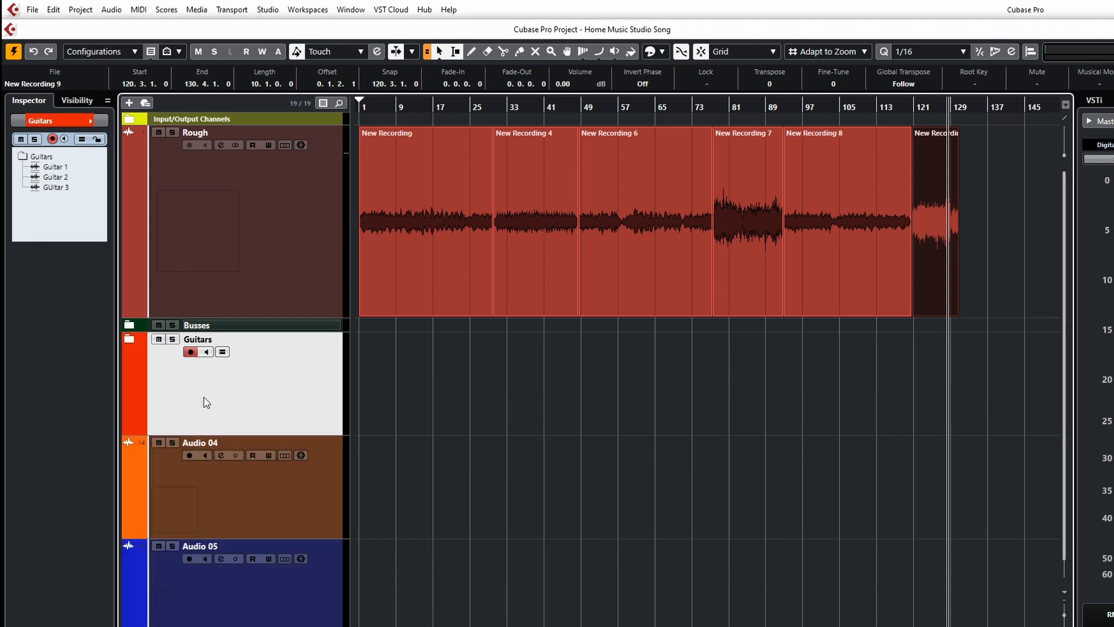
{"action": "left_click", "coordinate": [206, 509]}
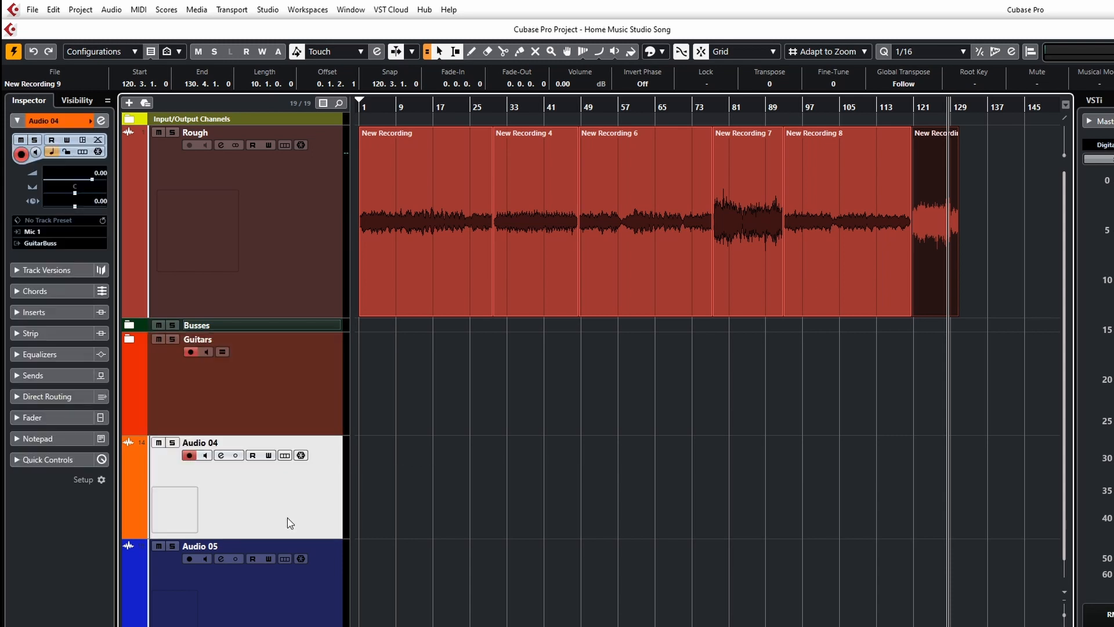
{"action": "left_click", "coordinate": [292, 602], "text": "shift"}
{"action": "left_click", "coordinate": [262, 496]}
{"action": "key", "text": "Up"}
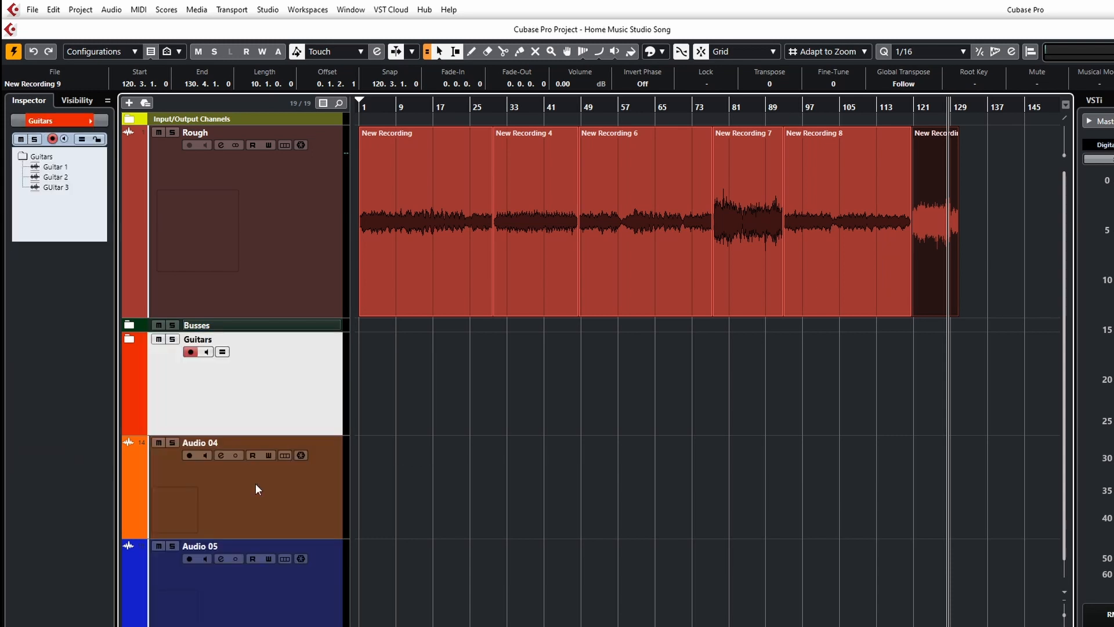
{"action": "double_click", "coordinate": [211, 442]}
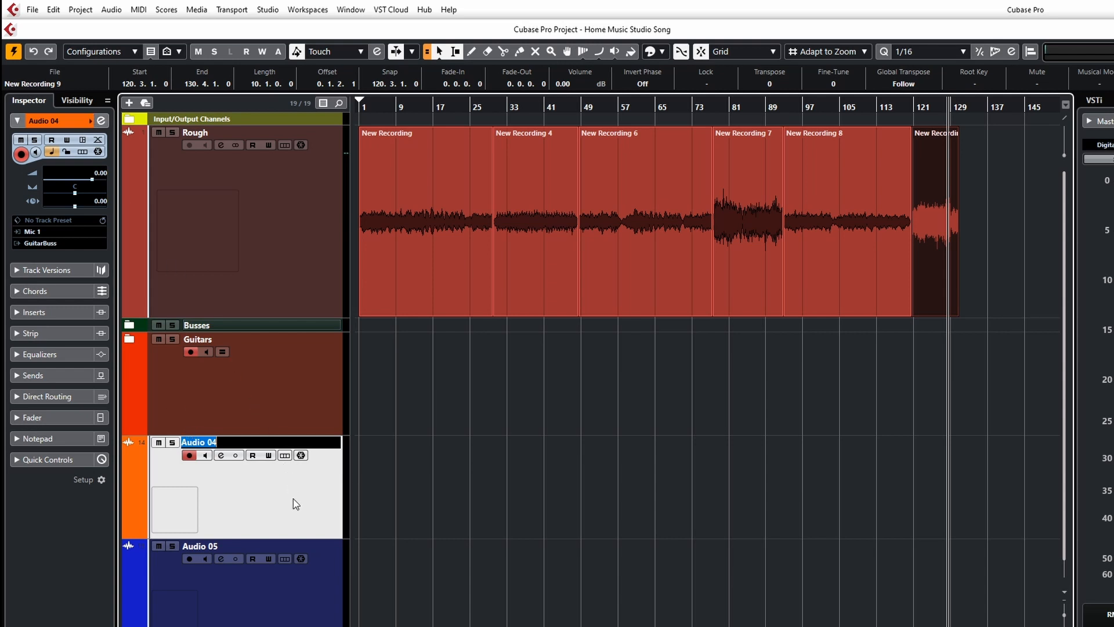
{"action": "left_click", "coordinate": [35, 14]}
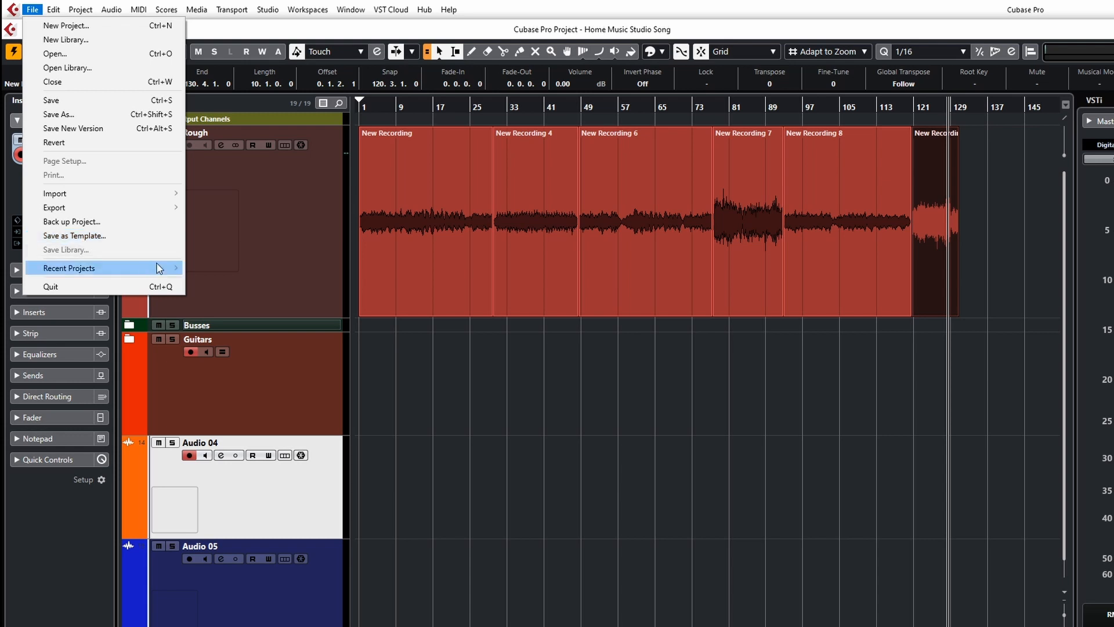
{"action": "left_click", "coordinate": [283, 269]}
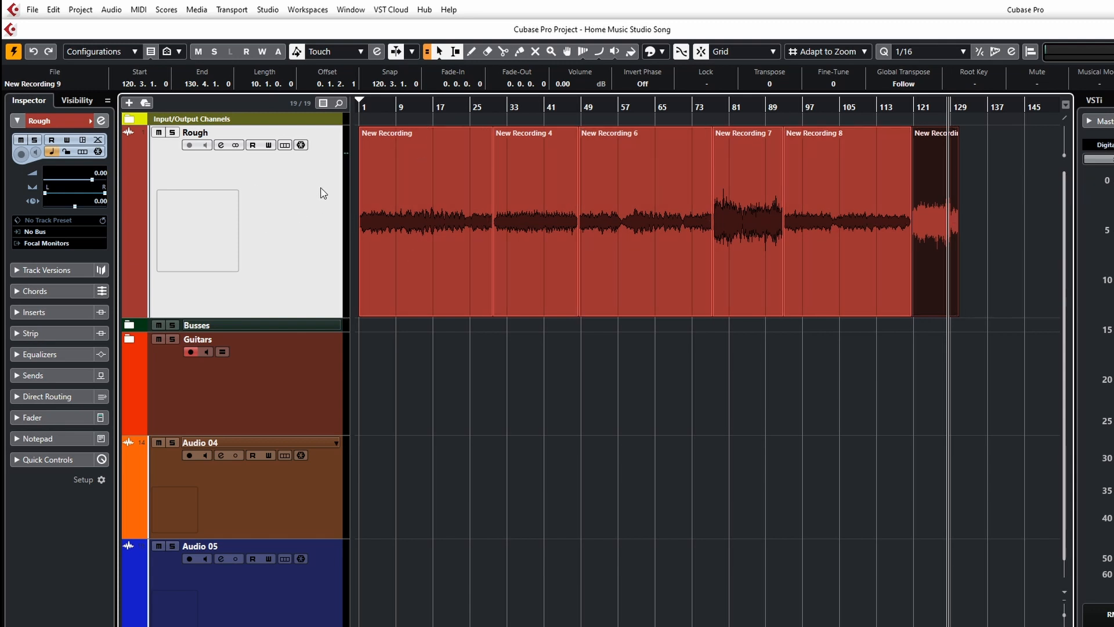
{"action": "left_click", "coordinate": [32, 9]}
{"action": "left_click", "coordinate": [74, 236]}
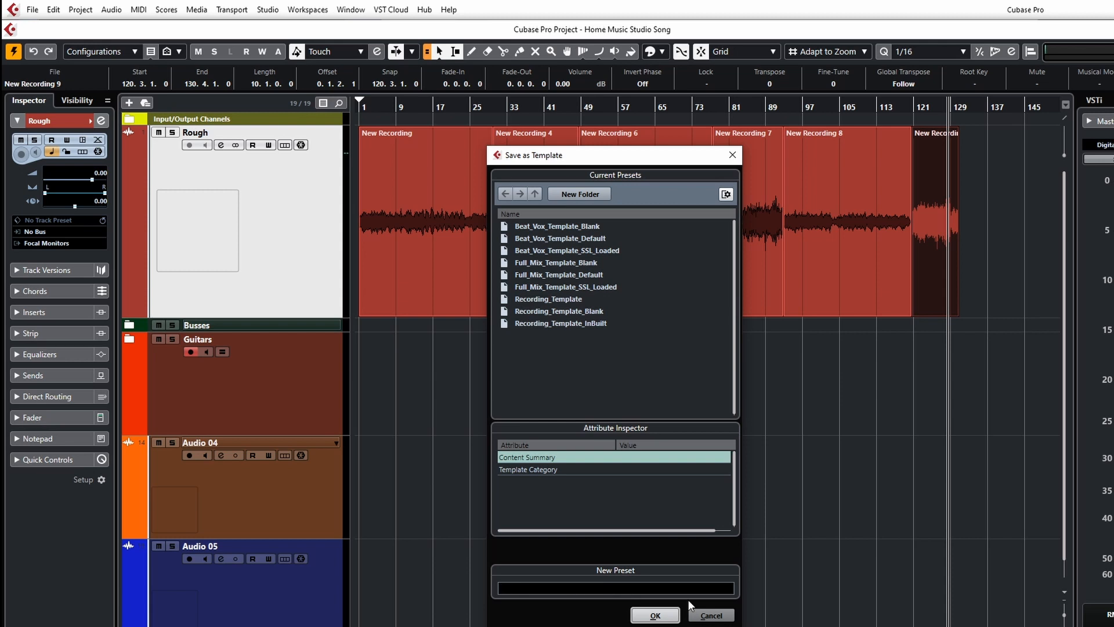
{"action": "left_click", "coordinate": [702, 615]}
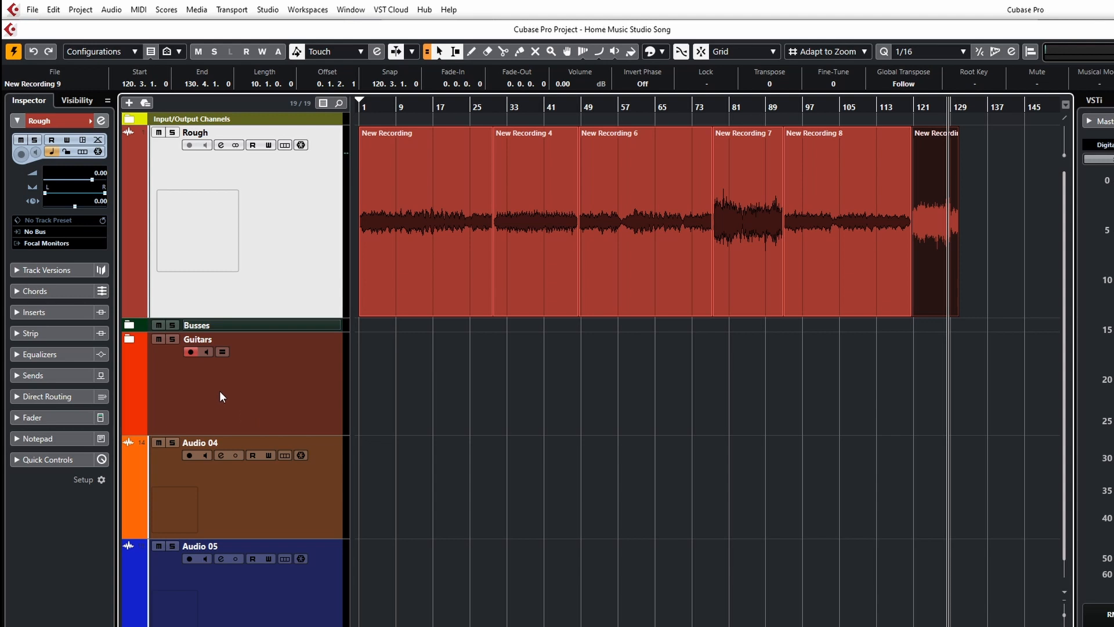
Delete the Guitars folder together with the Audio 04 and Audio 05 tracks.
{"action": "left_click", "coordinate": [250, 395]}
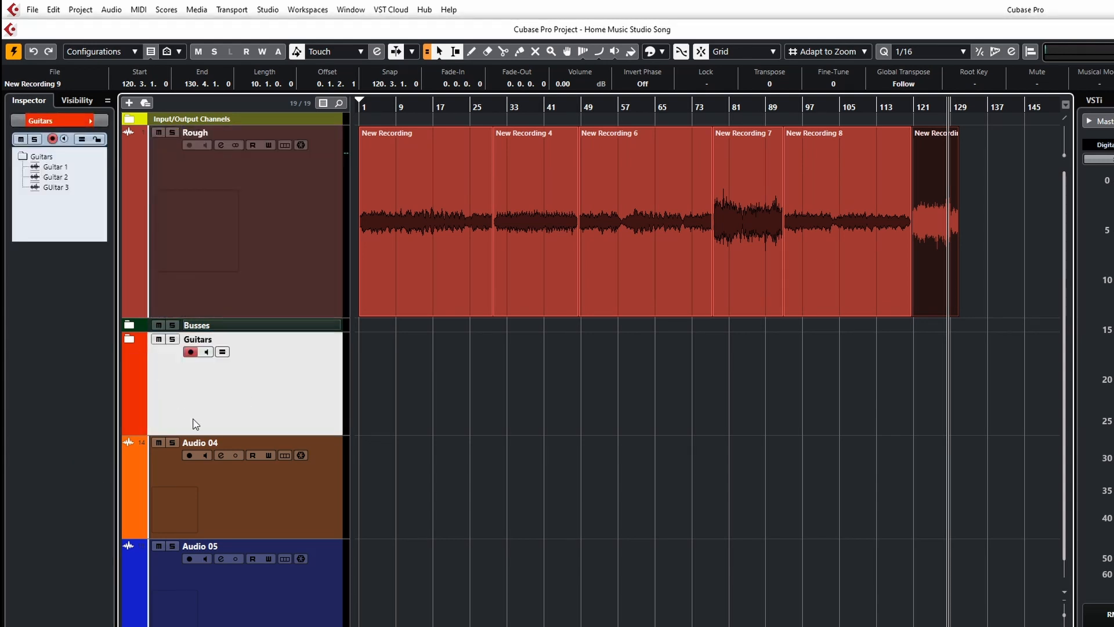
{"action": "left_click", "coordinate": [259, 604], "text": "shift"}
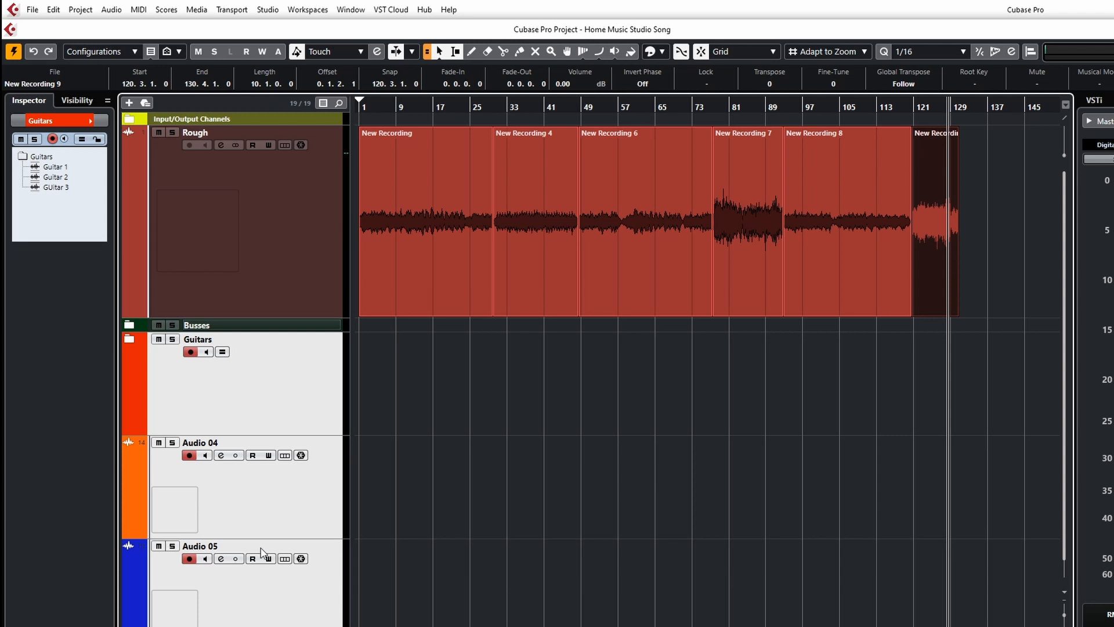
{"action": "right_click", "coordinate": [267, 520]}
{"action": "left_click", "coordinate": [310, 573]}
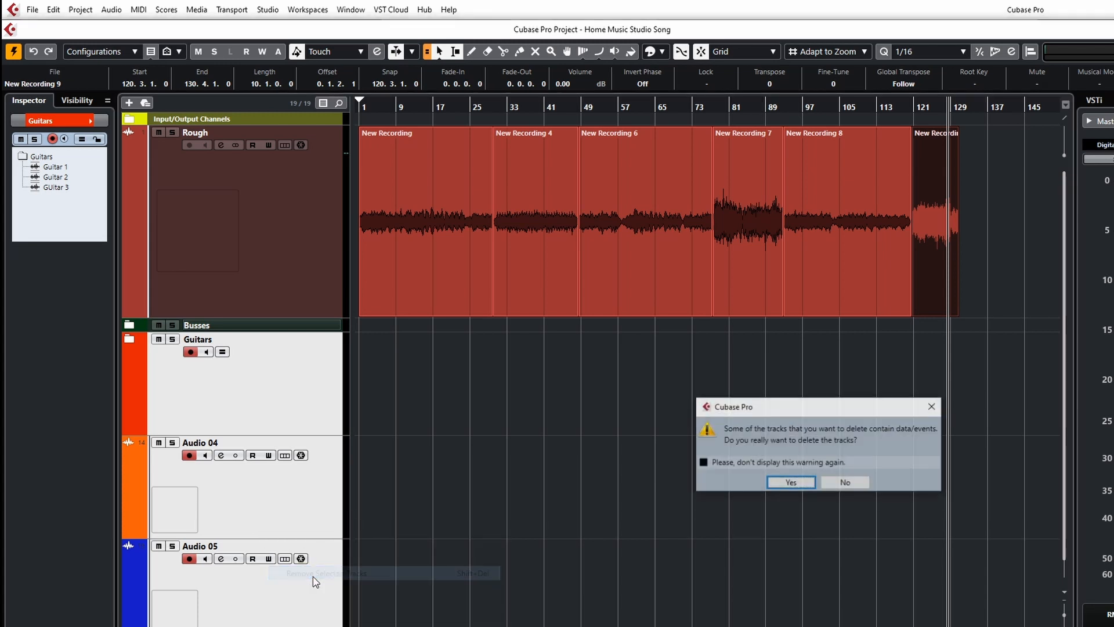
{"action": "left_click", "coordinate": [789, 481]}
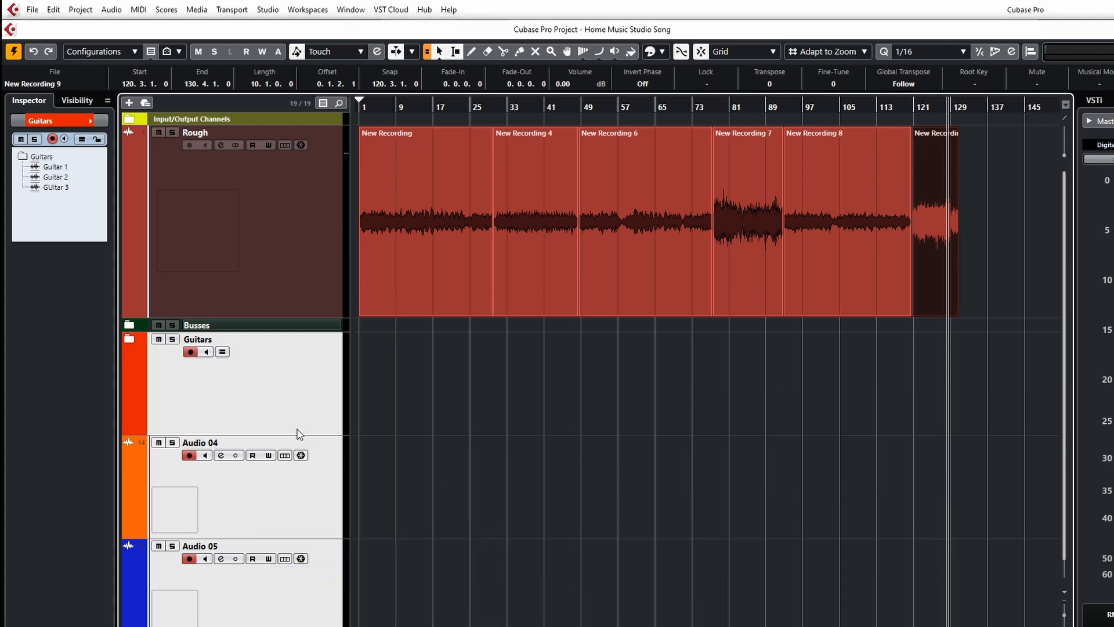
Reduce the Rough track's height, deselect its events and place the project cursor at bar 1.
{"action": "left_click", "coordinate": [128, 325]}
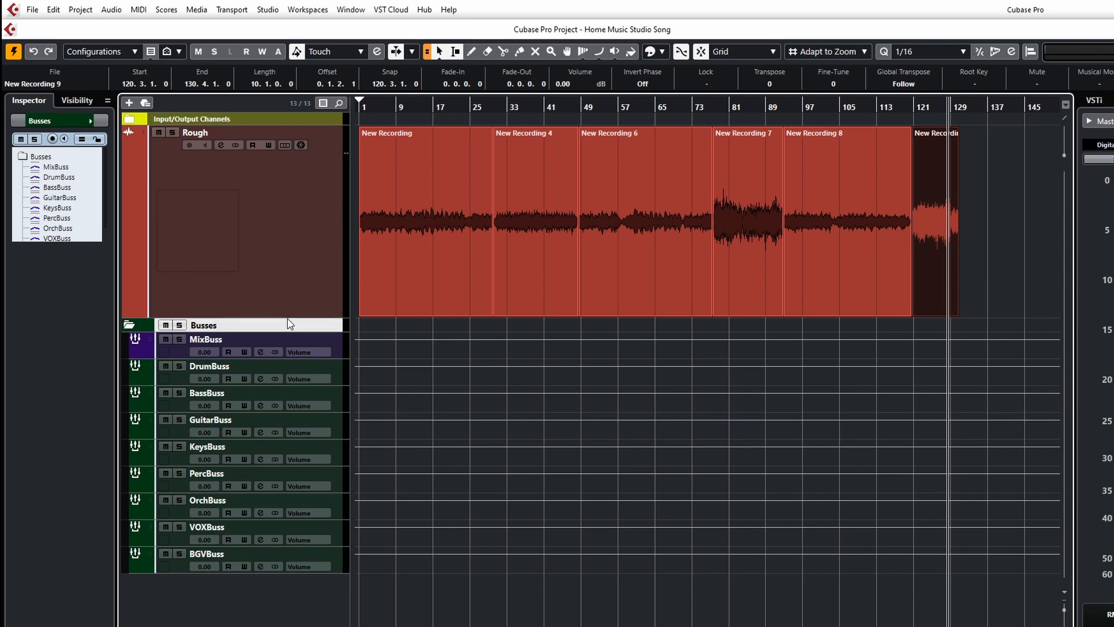
{"action": "left_click_drag", "start_coordinate": [289, 317], "coordinate": [290, 253]}
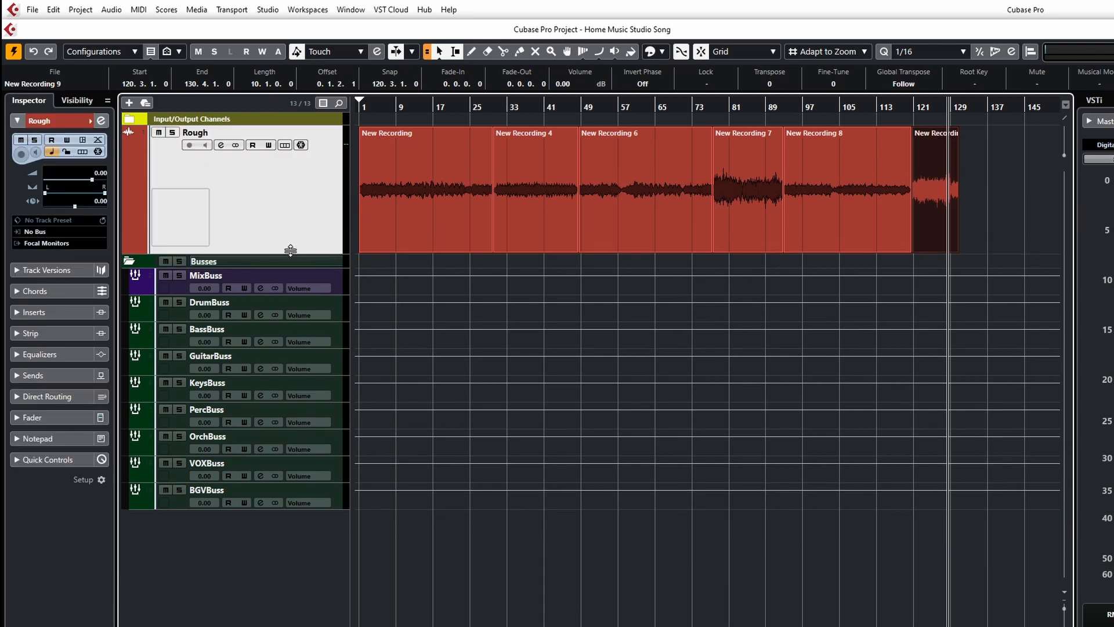
{"action": "left_click", "coordinate": [386, 120]}
{"action": "left_click", "coordinate": [362, 108]}
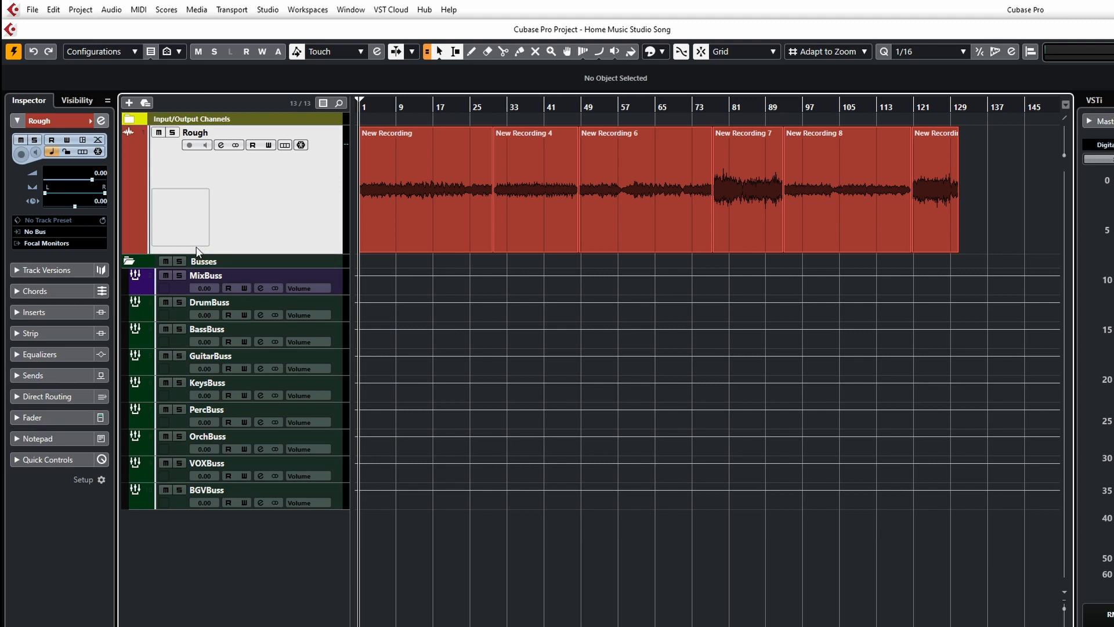
Collapse the Busses folder and make the Rough track shorter still.
{"action": "left_click", "coordinate": [129, 261]}
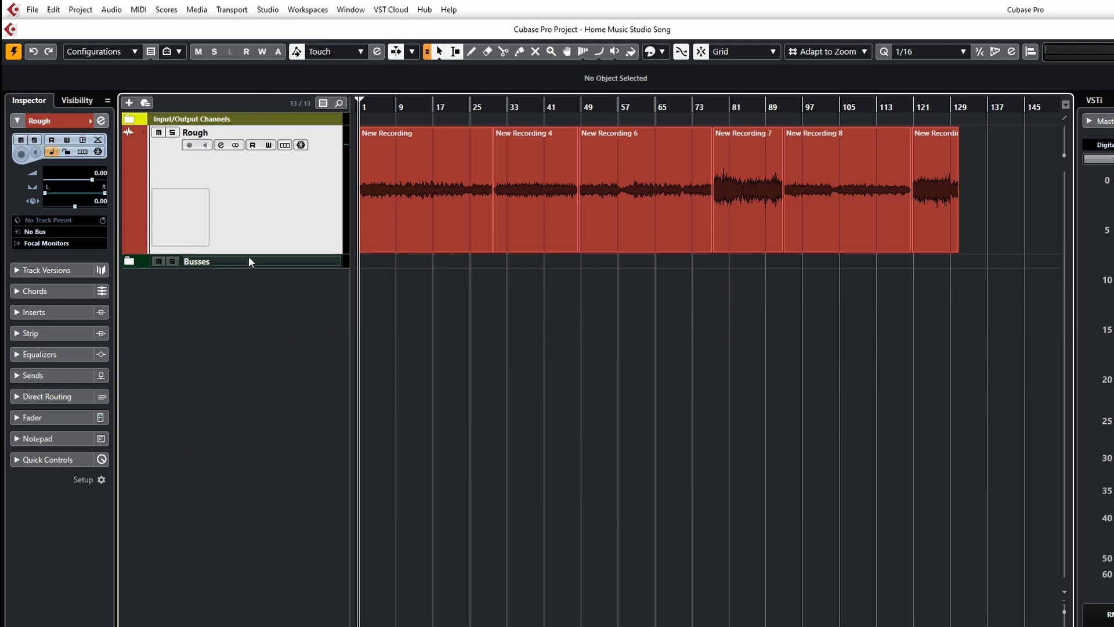
{"action": "left_click_drag", "start_coordinate": [249, 254], "coordinate": [258, 187]}
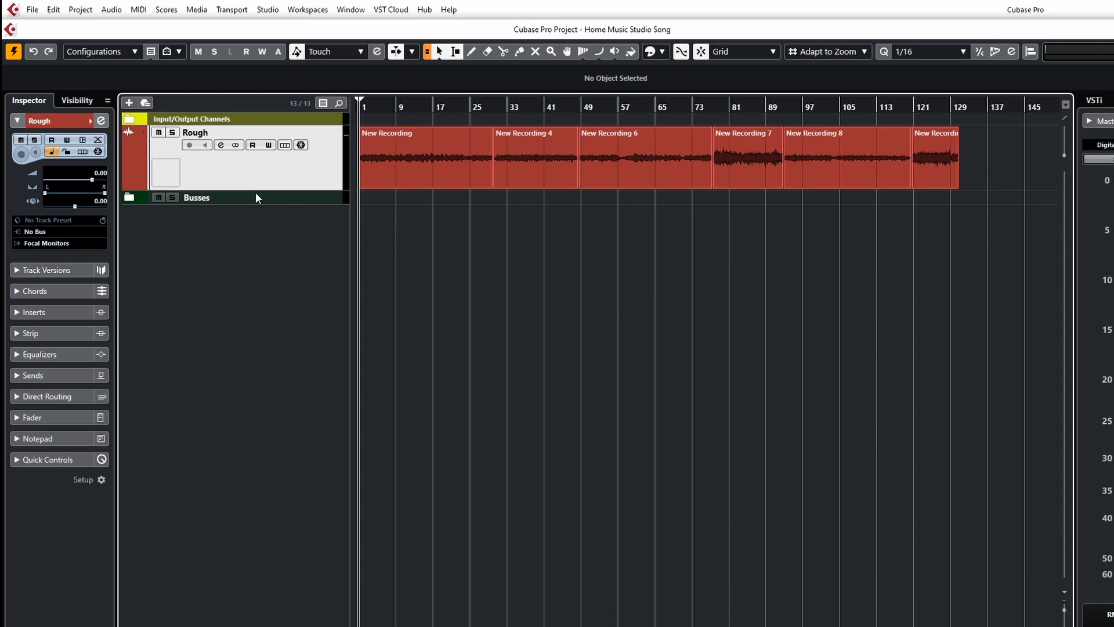